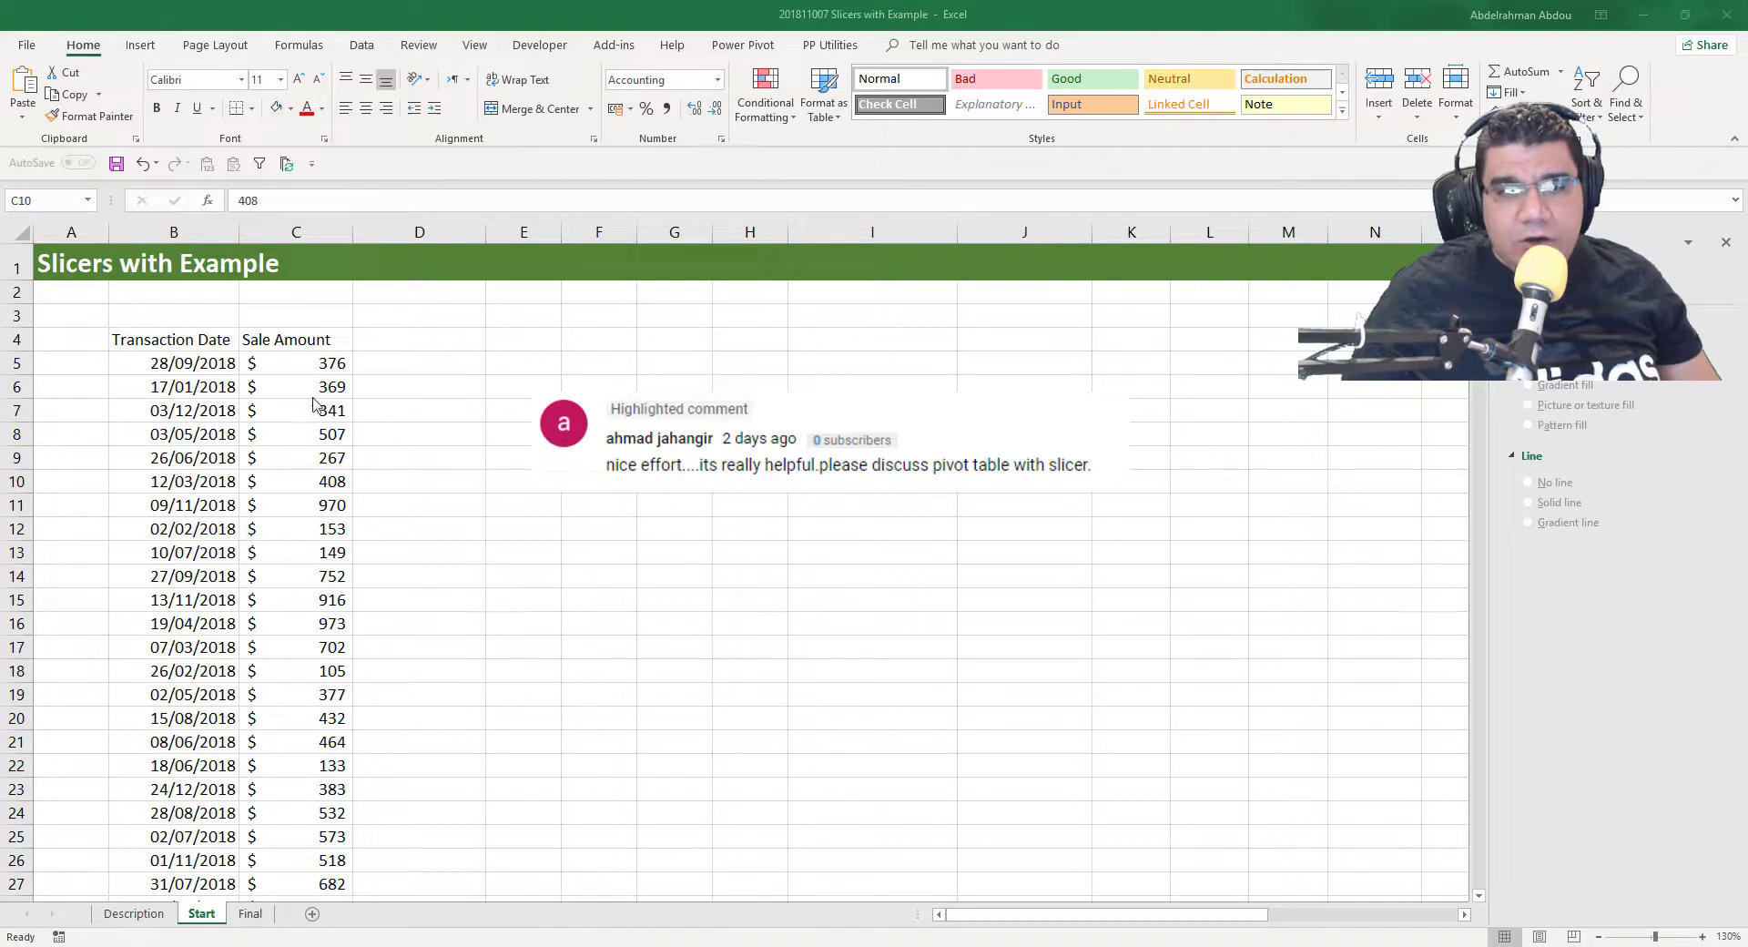
Look over the finished Sales by WeekDay chart on the Final sheet and try its Months slicer with Apr and Mar
{"action": "left_click", "coordinate": [202, 390]}
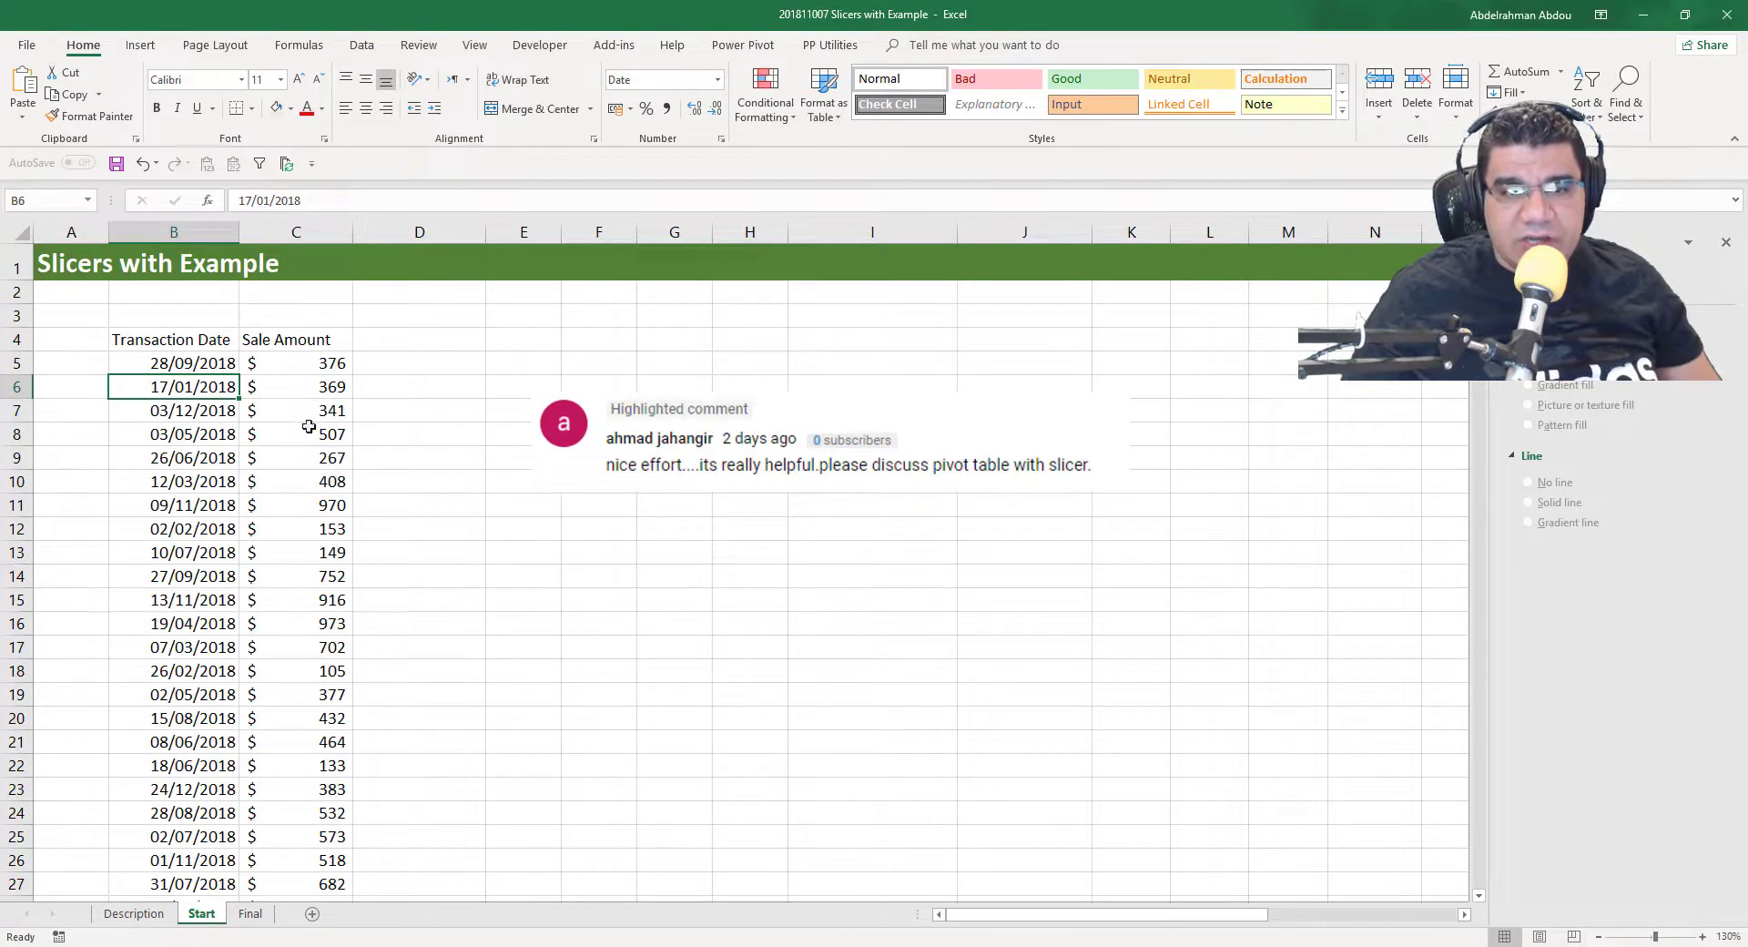
{"action": "left_click", "coordinate": [249, 913]}
{"action": "scroll", "coordinate": [843, 819], "scroll_direction": "down", "scroll_amount": 1}
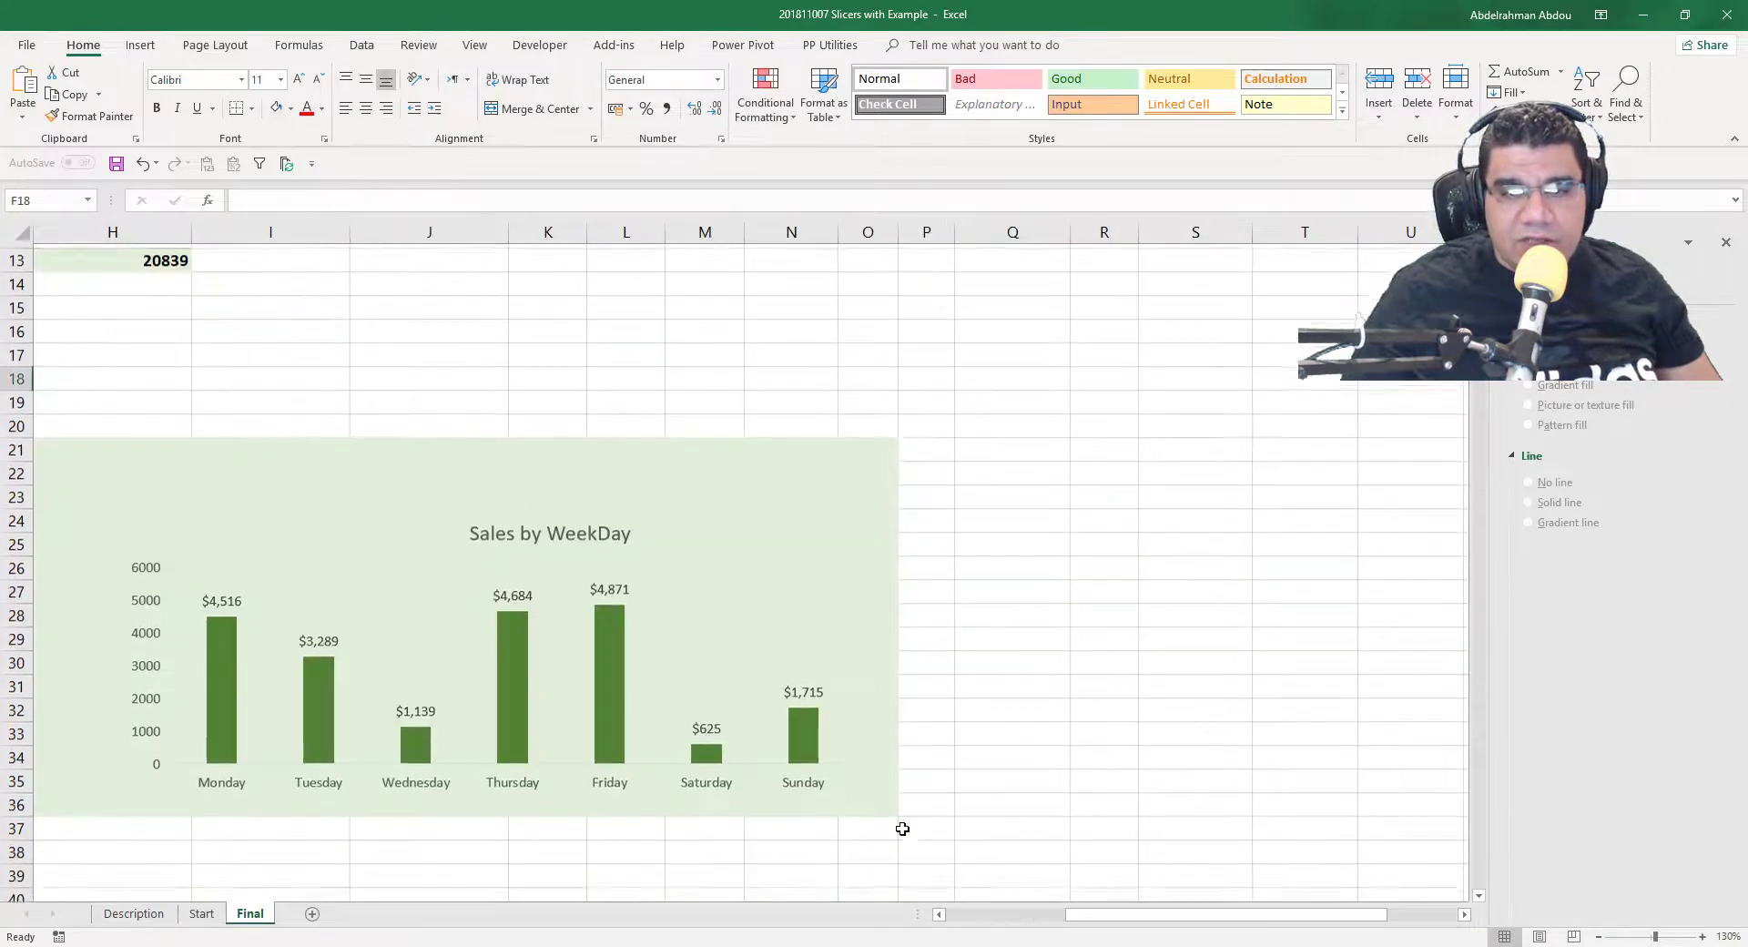
{"action": "left_click_drag", "start_coordinate": [1159, 917], "coordinate": [1088, 928]}
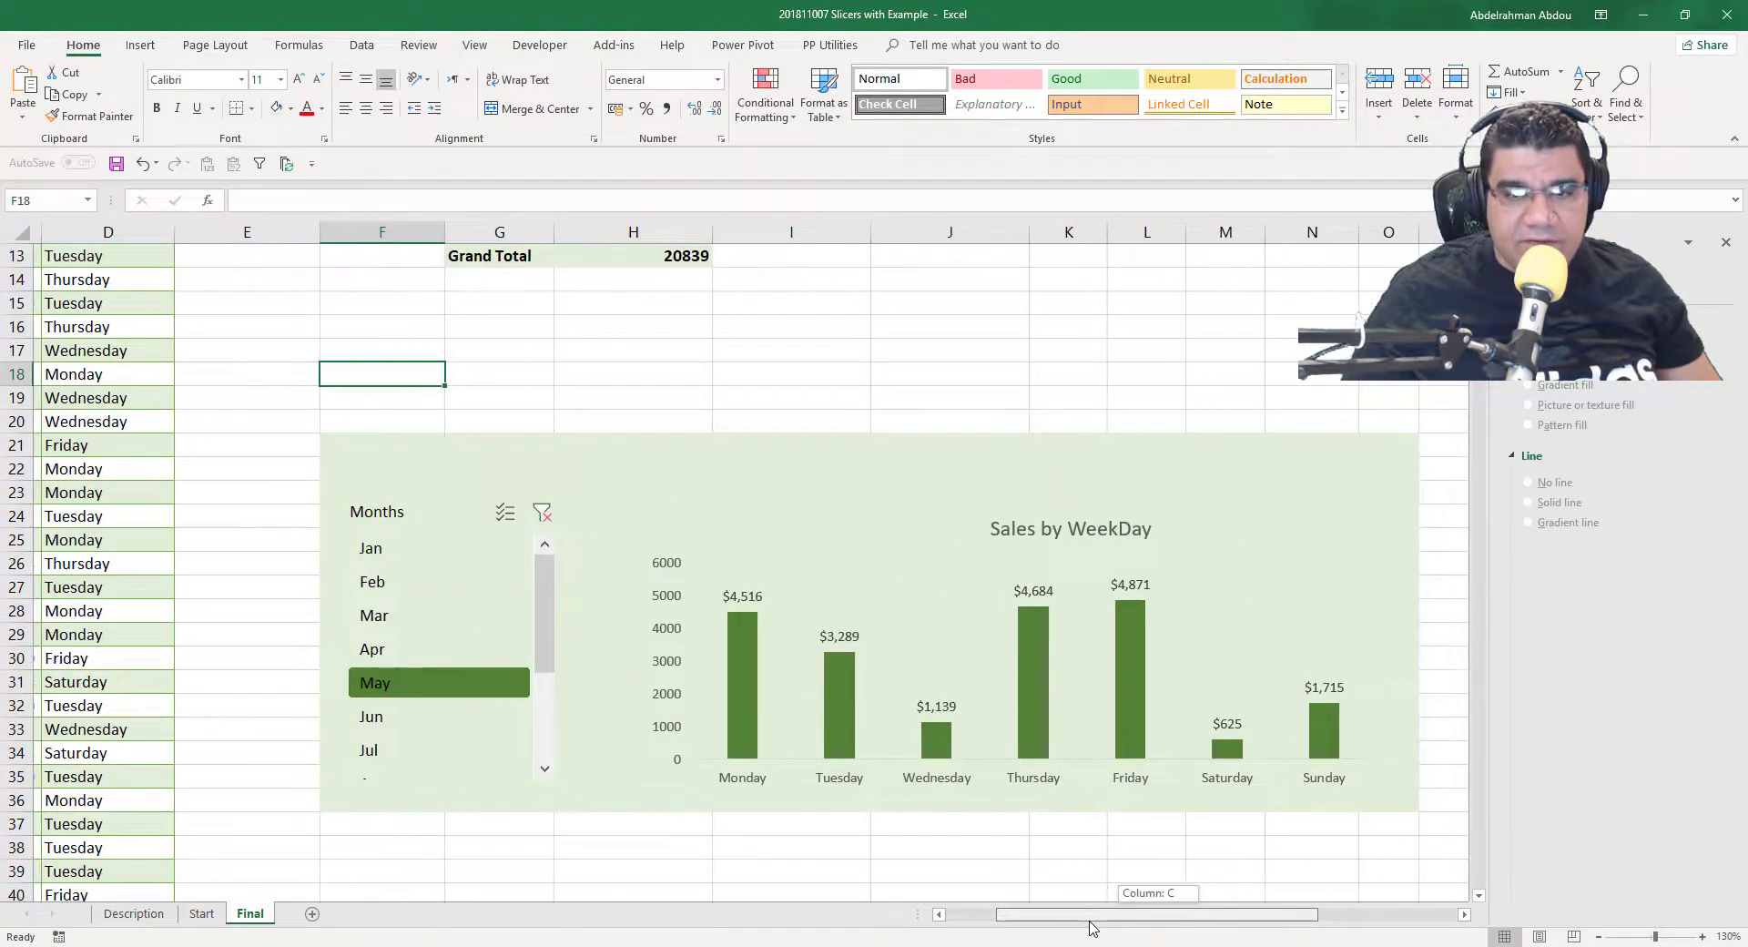
{"action": "left_click", "coordinate": [475, 652]}
{"action": "left_click", "coordinate": [462, 622]}
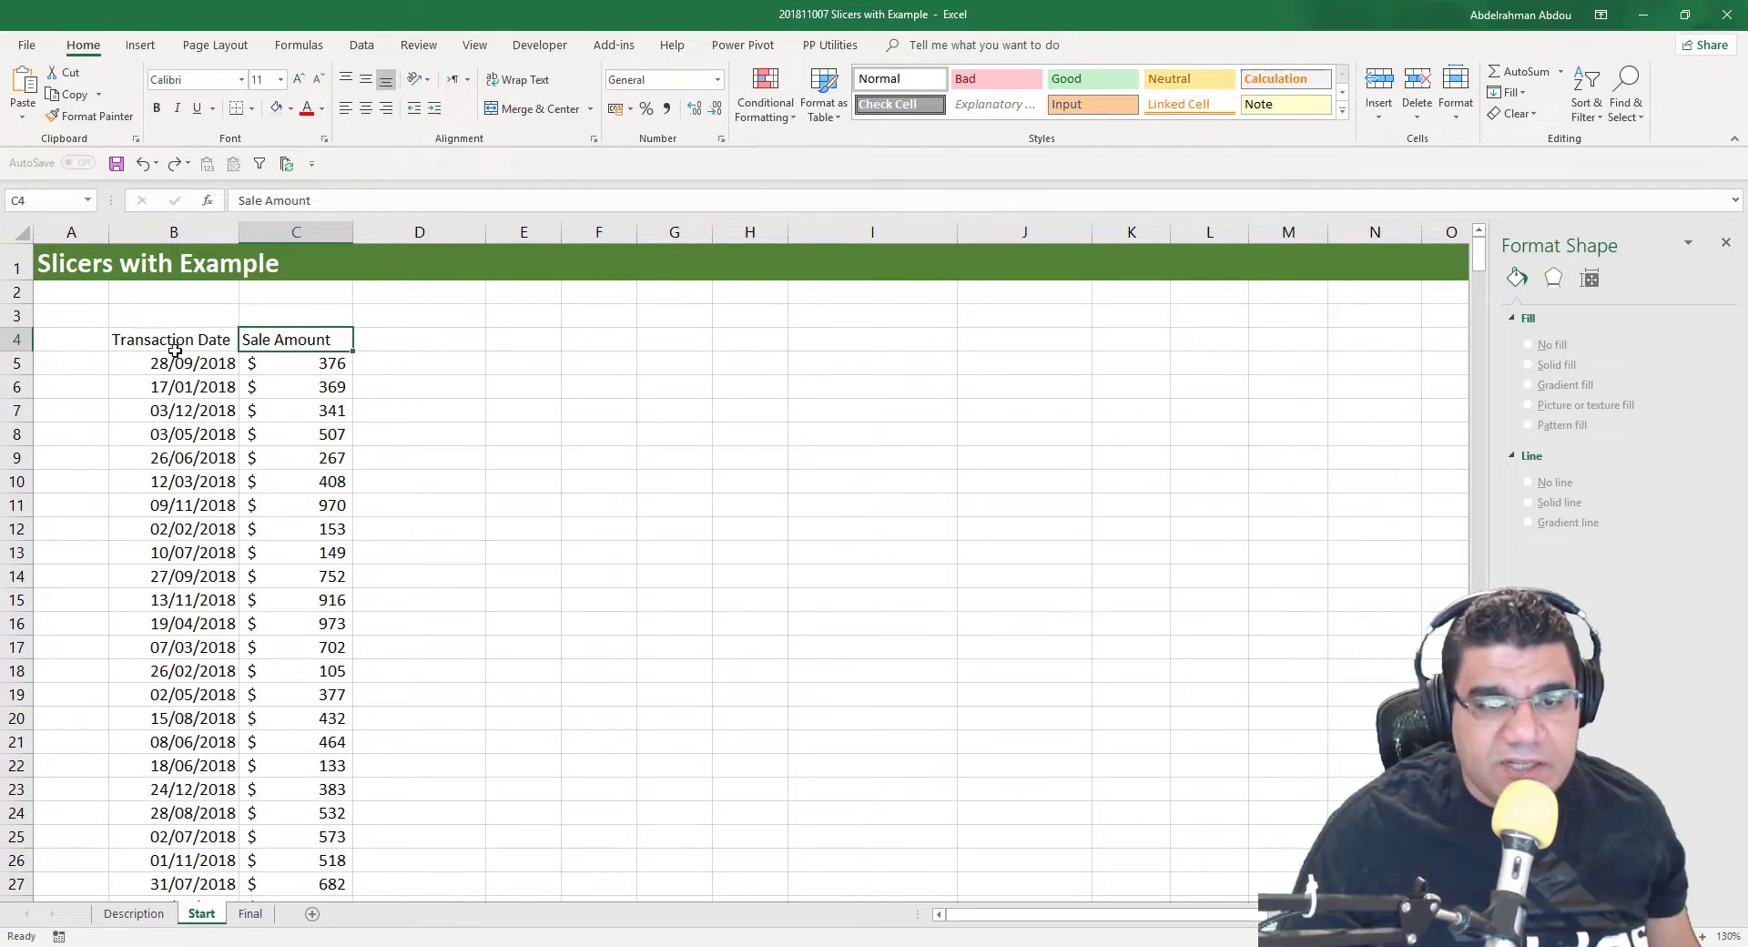
Convert the transaction data in B4:C500 on the Start sheet into a table with headers
{"action": "left_click", "coordinate": [142, 46]}
{"action": "left_click", "coordinate": [167, 116]}
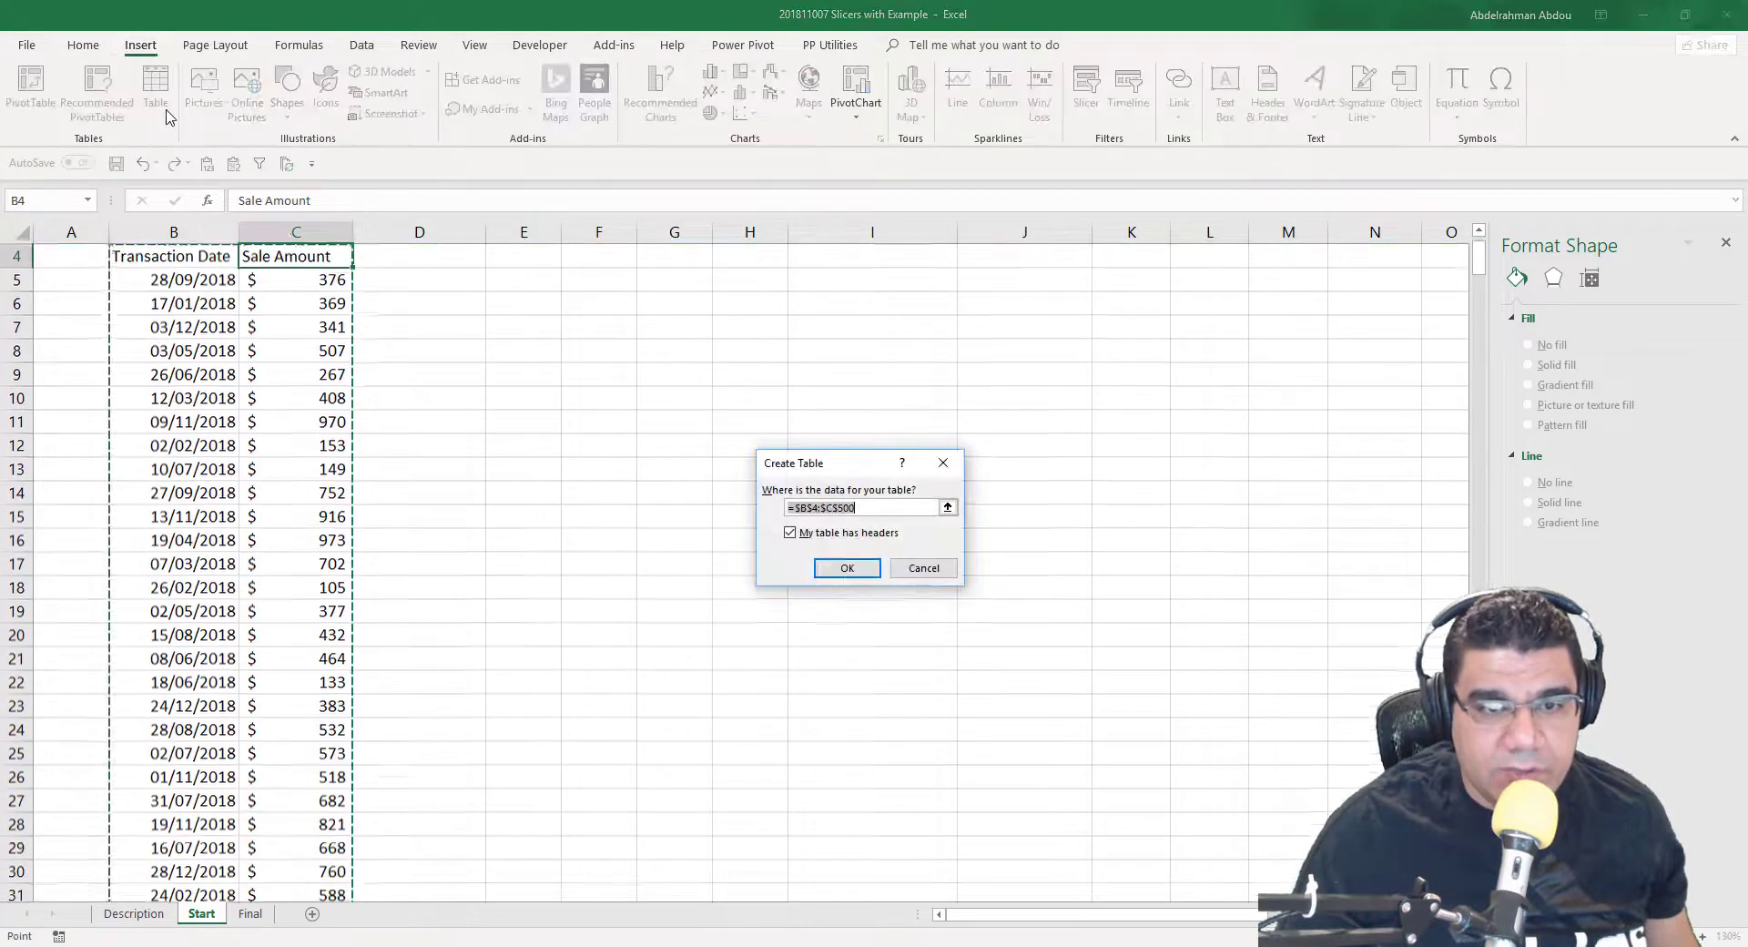
{"action": "left_click", "coordinate": [845, 570]}
Apply the light green banded table style with gridlines to the transaction table
{"action": "left_click", "coordinate": [294, 304]}
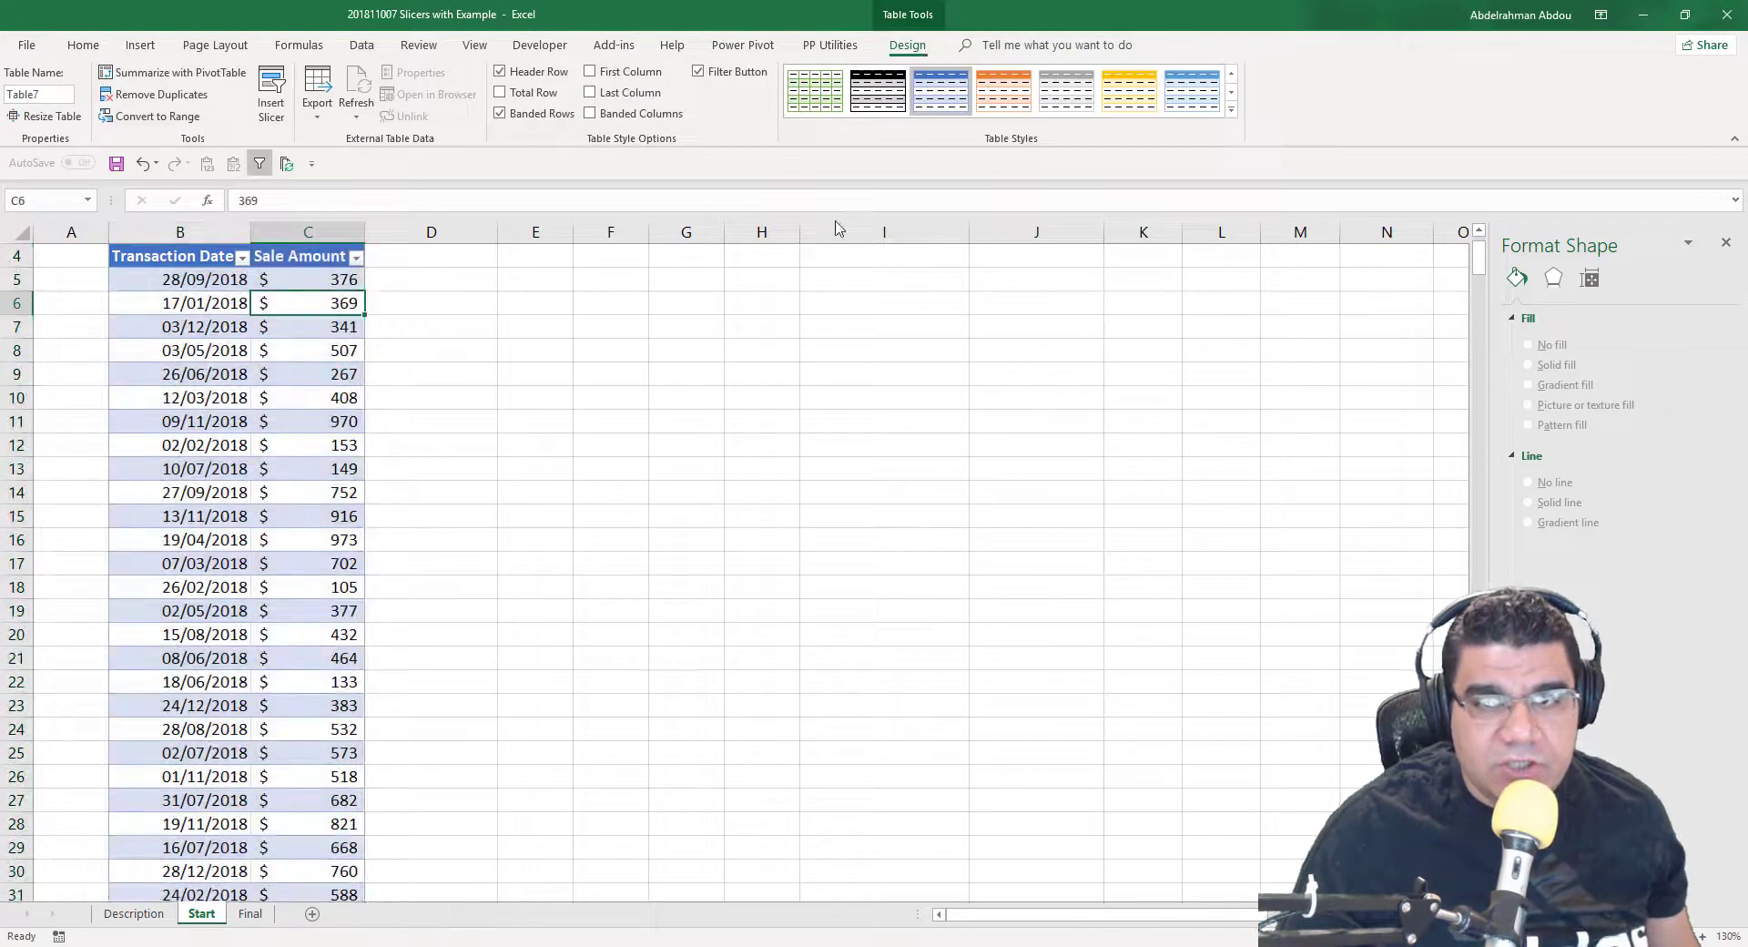
{"action": "left_click", "coordinate": [1231, 109]}
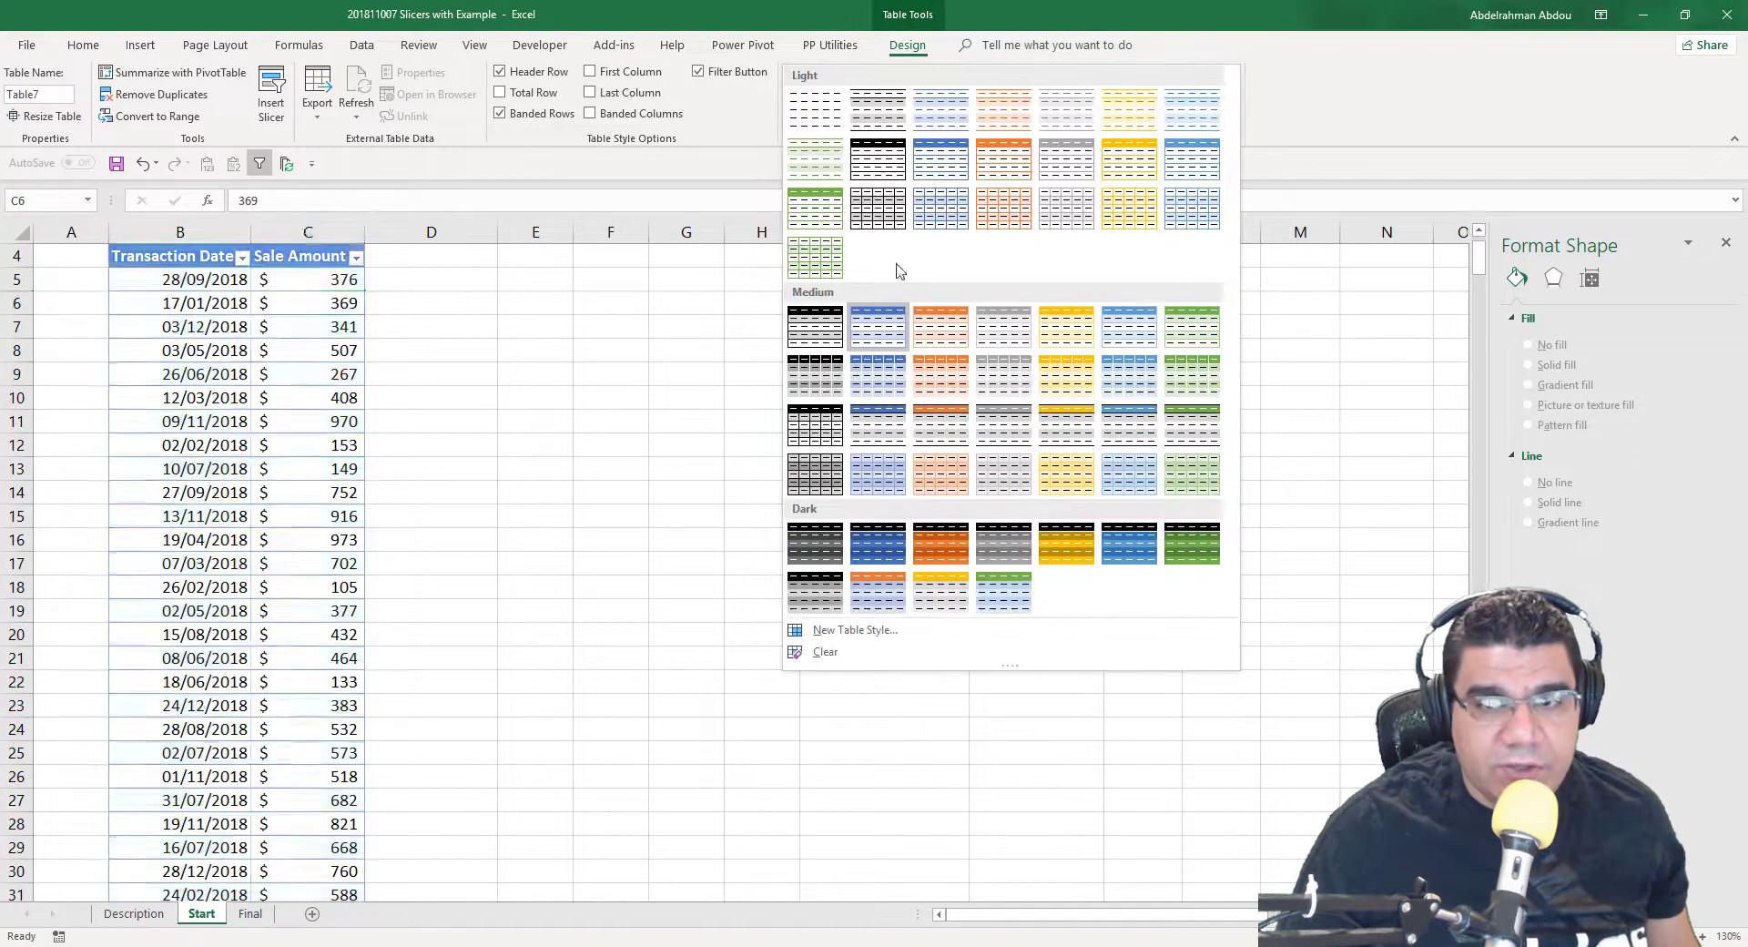
{"action": "left_click", "coordinate": [815, 264]}
{"action": "left_click", "coordinate": [304, 328]}
{"action": "scroll", "coordinate": [305, 341], "scroll_direction": "up", "scroll_amount": 1}
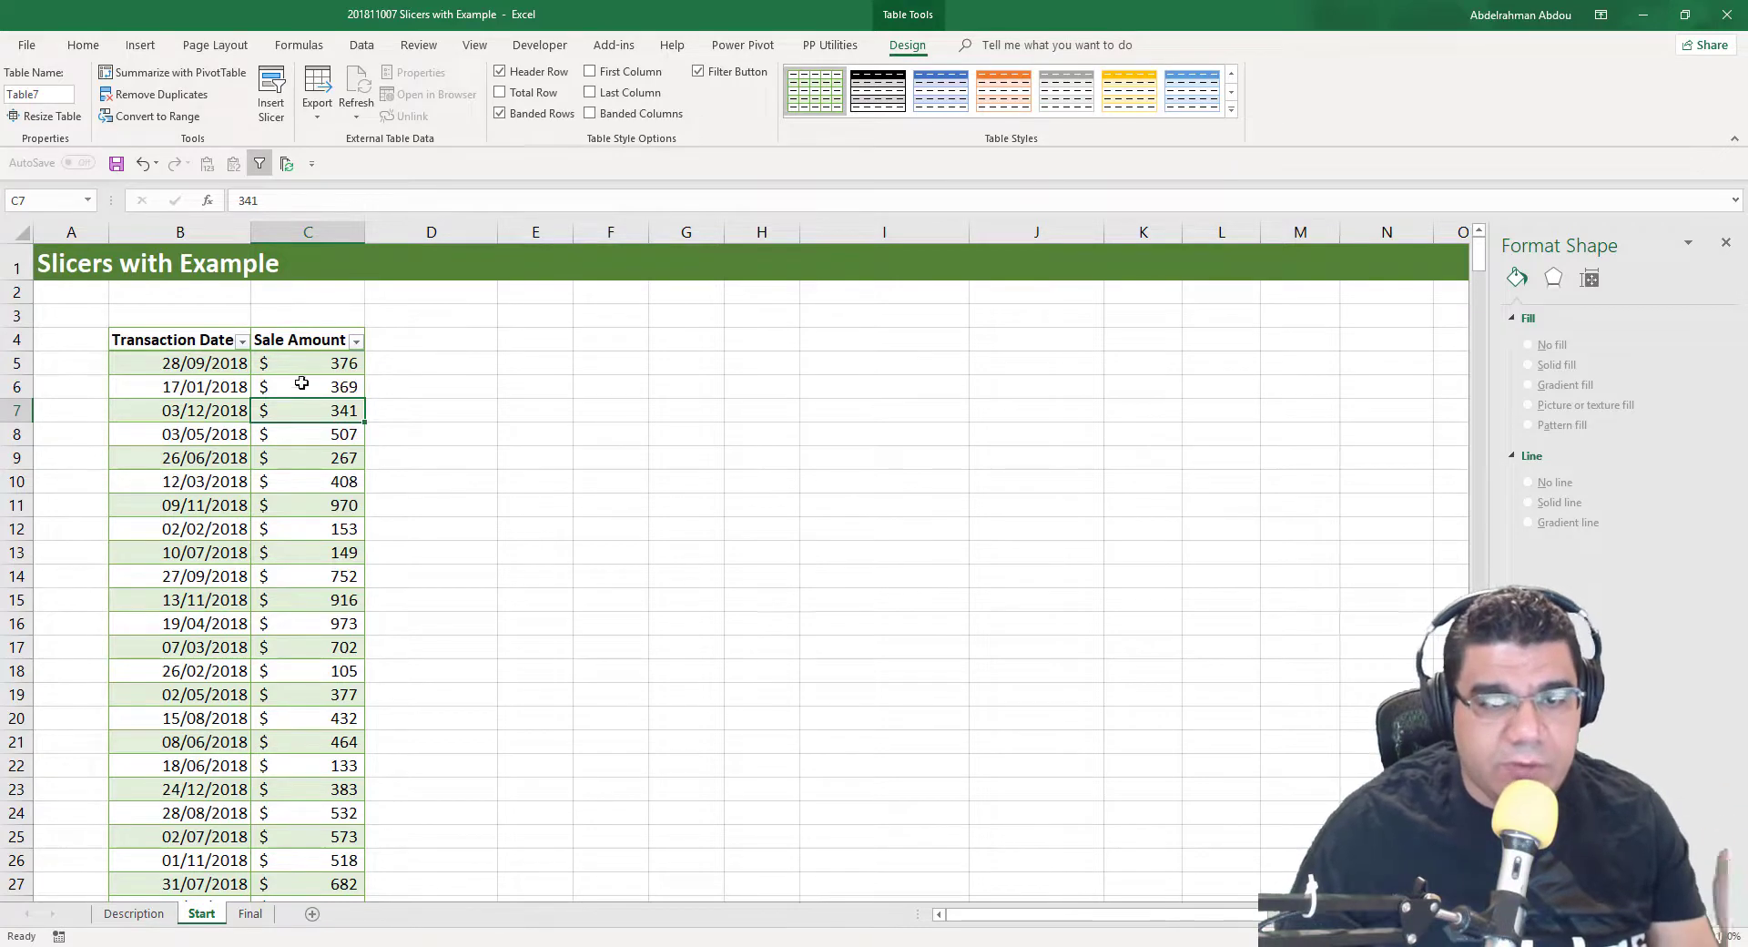
Add a new table column headed Weekday in cell D4, beside Sale Amount
{"action": "left_click", "coordinate": [452, 343]}
{"action": "type", "text": "Weekday"}
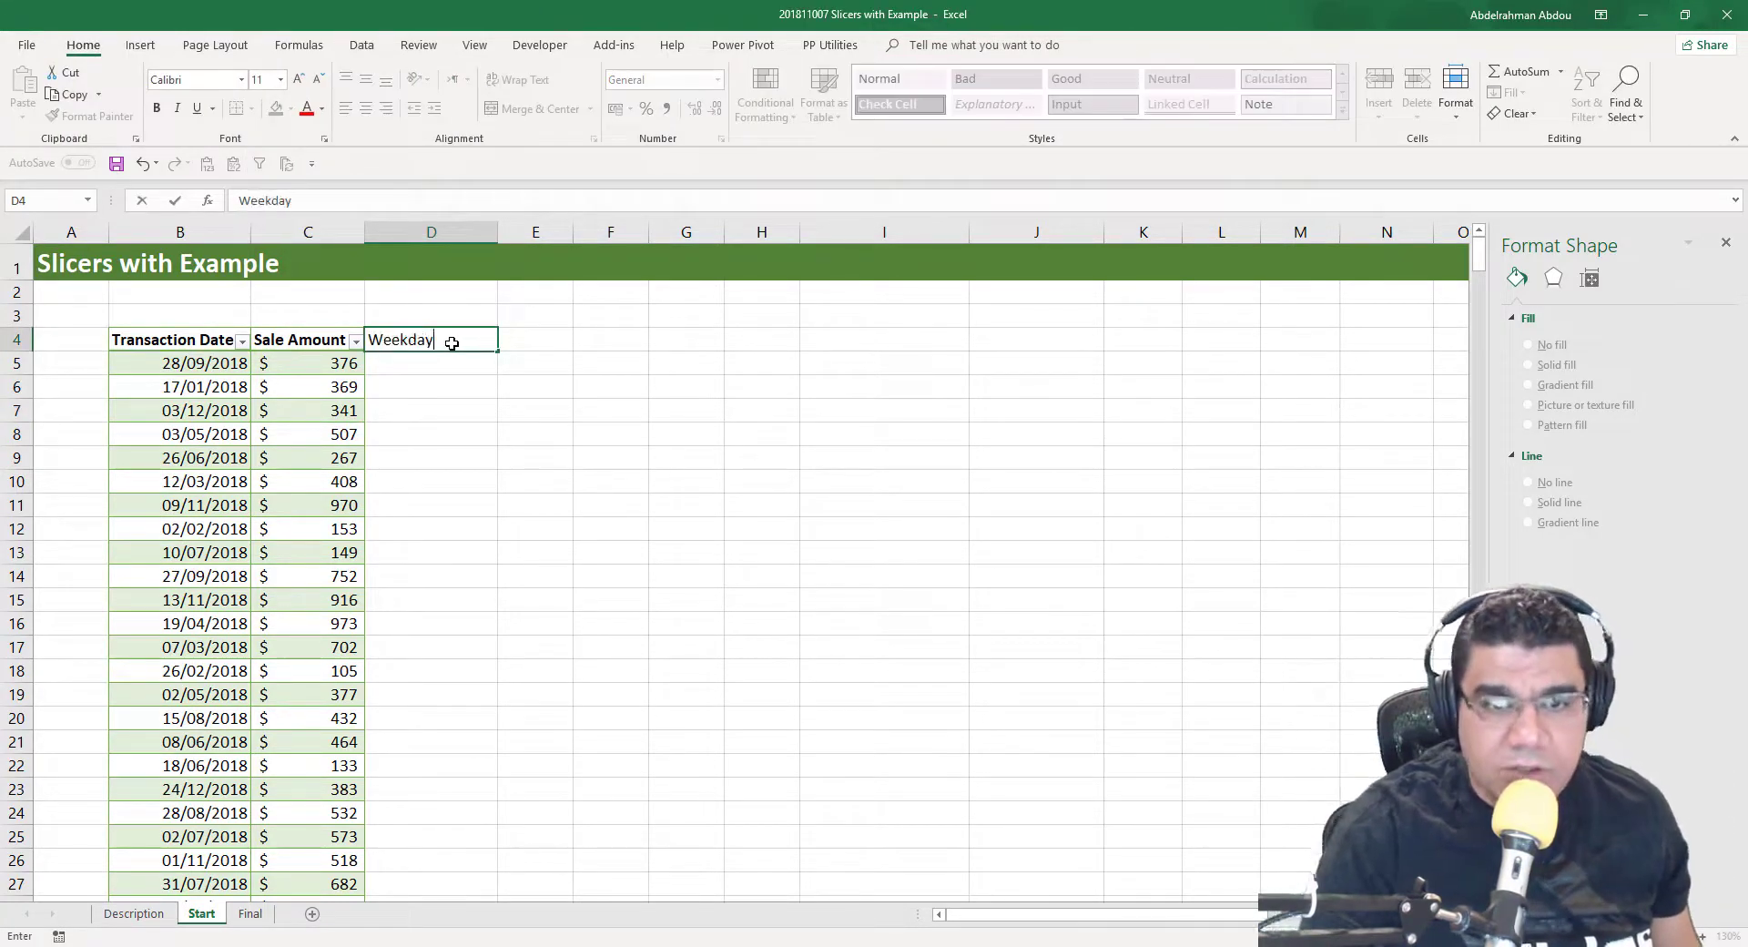
{"action": "key", "text": "Return"}
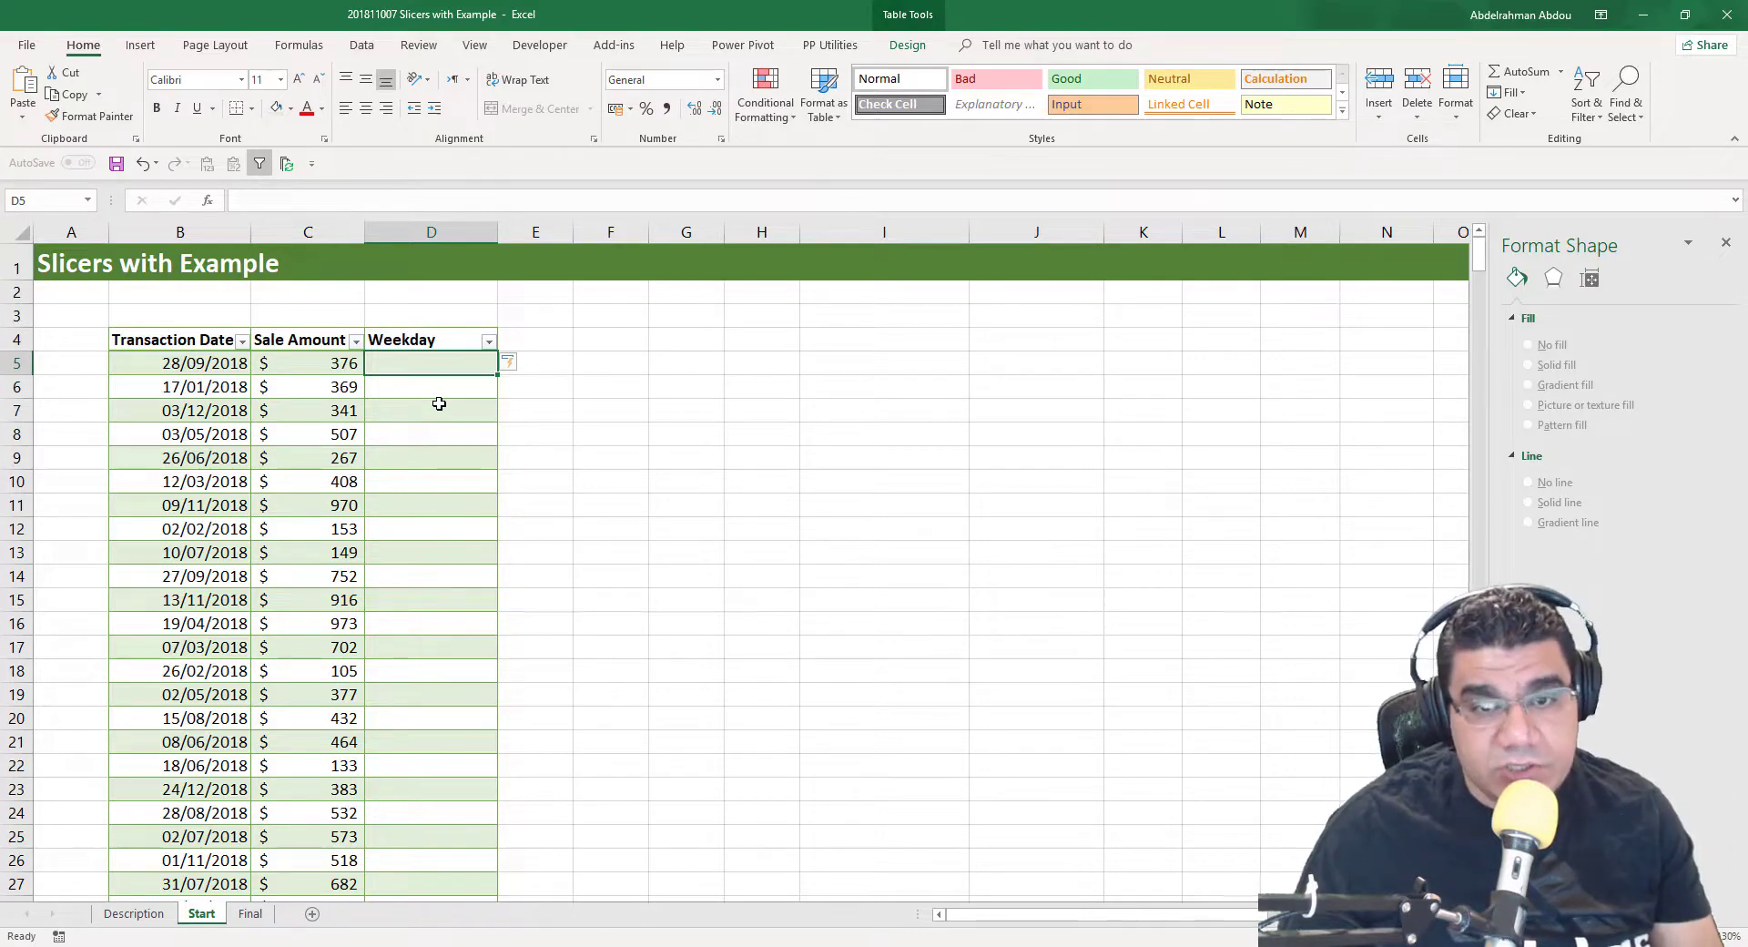
Fill the Weekday column with the full day name of each date, using =TEXT([@[Transaction Date]],"dddd")
{"action": "type", "text": "=TEXT("}
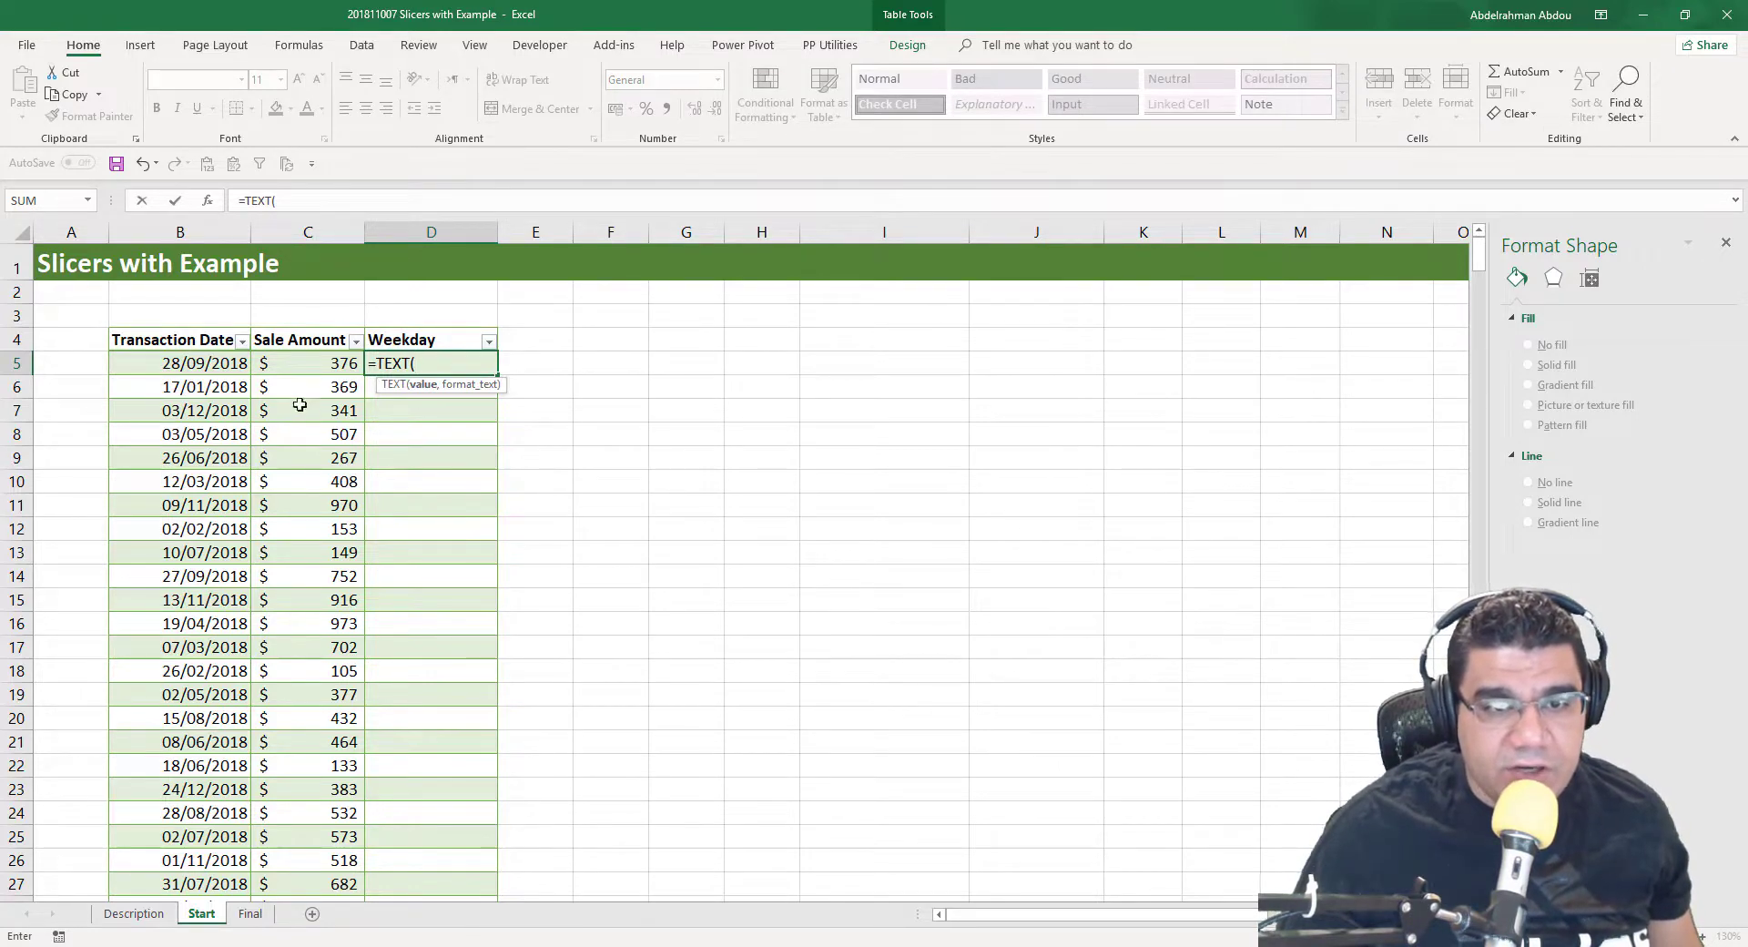
{"action": "left_click", "coordinate": [192, 366]}
{"action": "type", "text": ","}
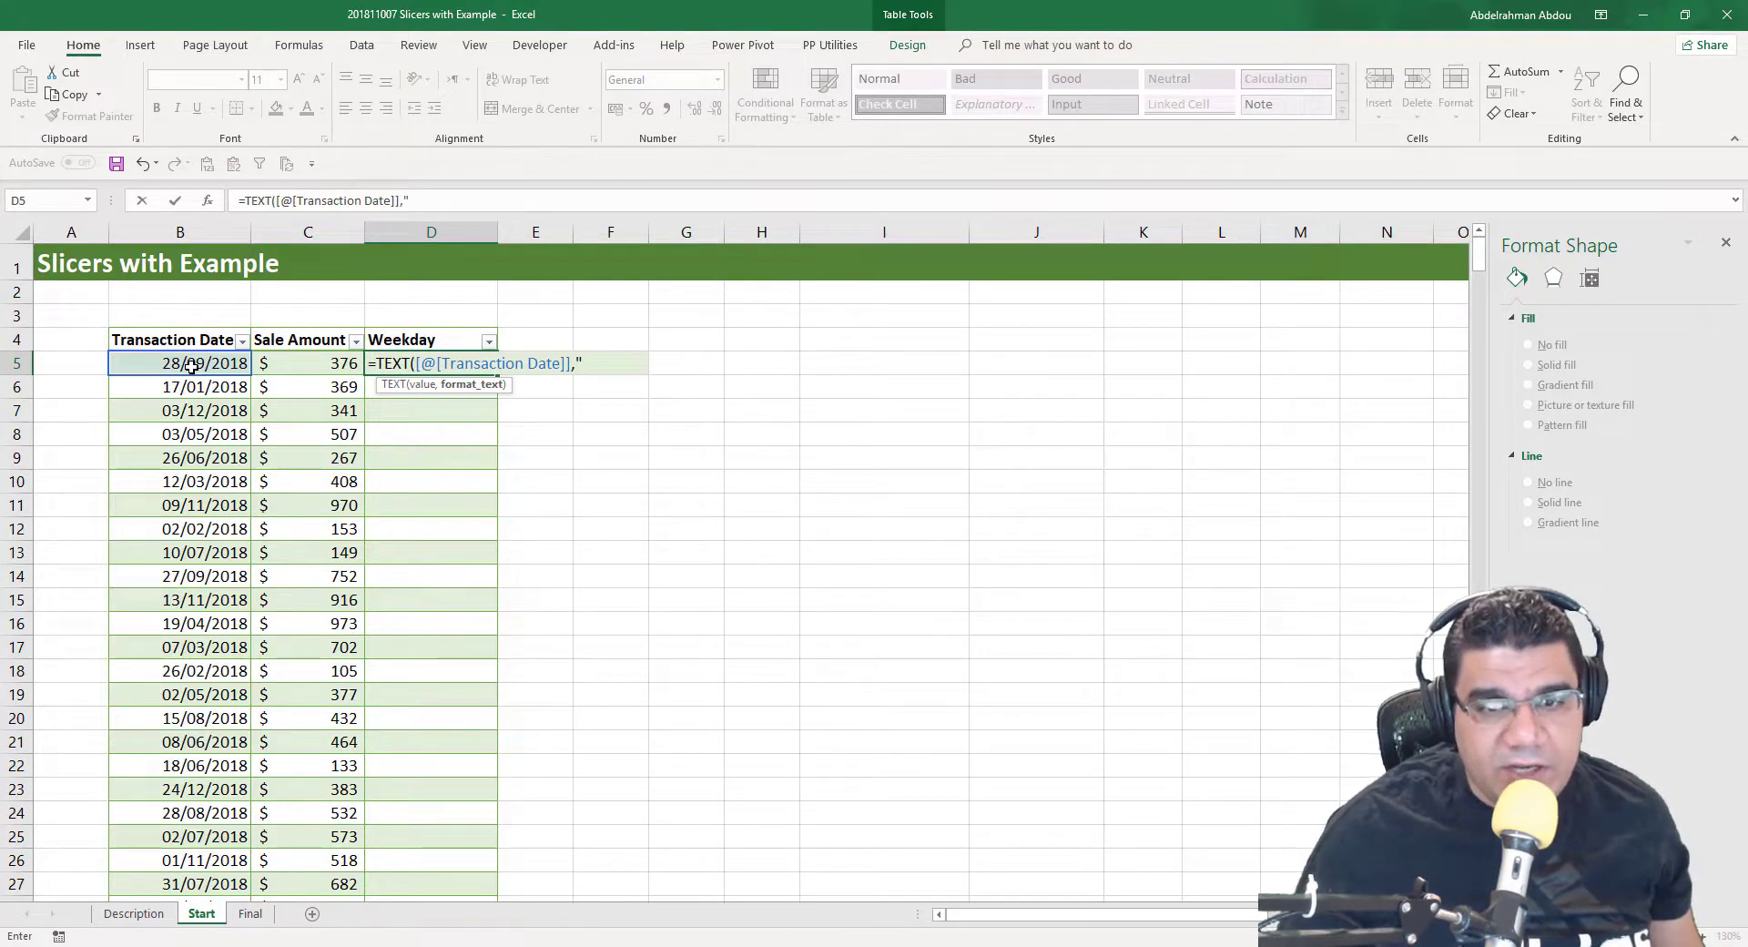
{"action": "type", "text": "\"dddd"}
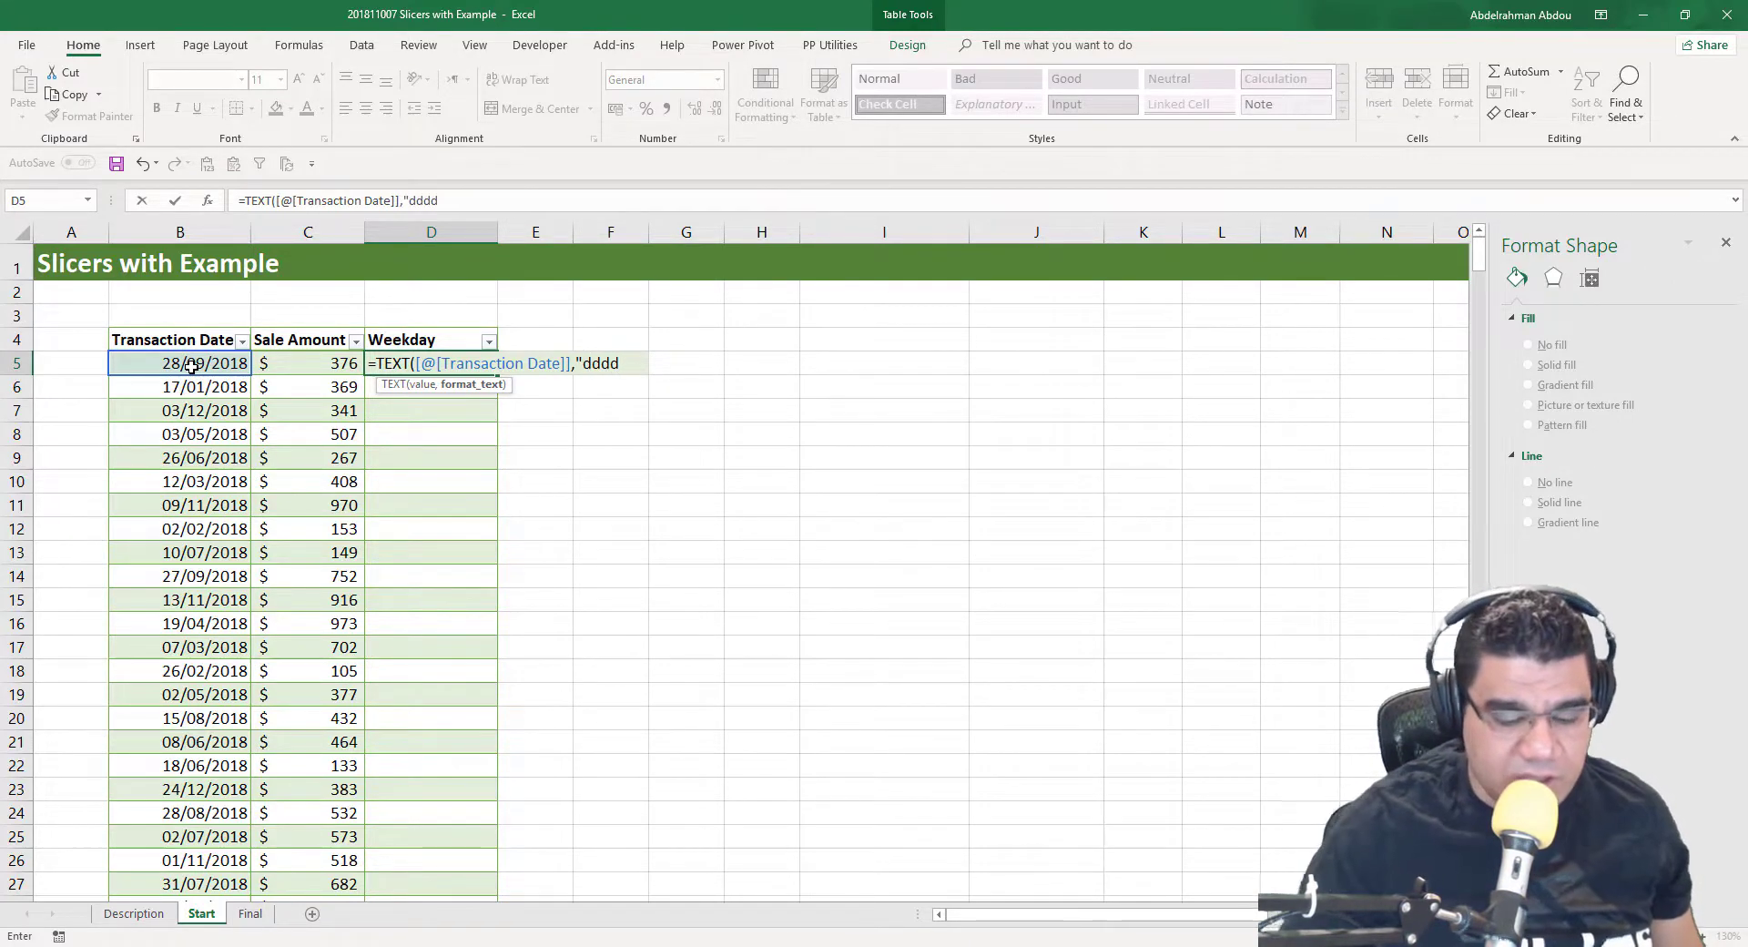
{"action": "type", "text": "\")"}
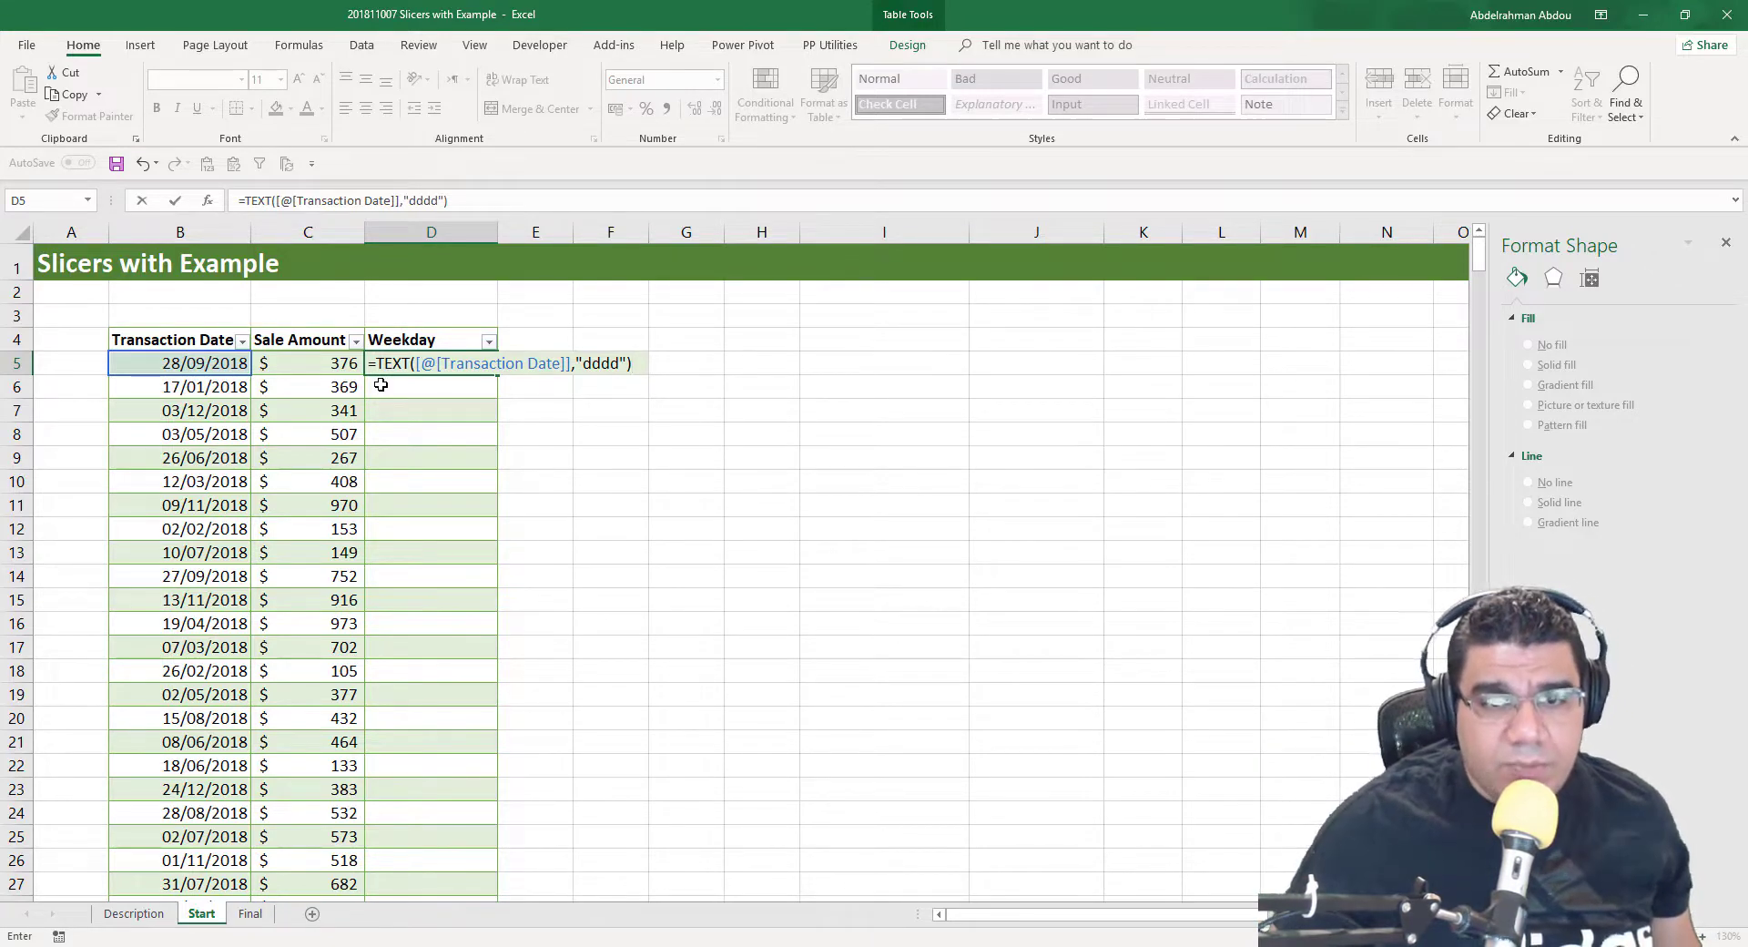
{"action": "key", "text": "Return"}
{"action": "left_click", "coordinate": [423, 366]}
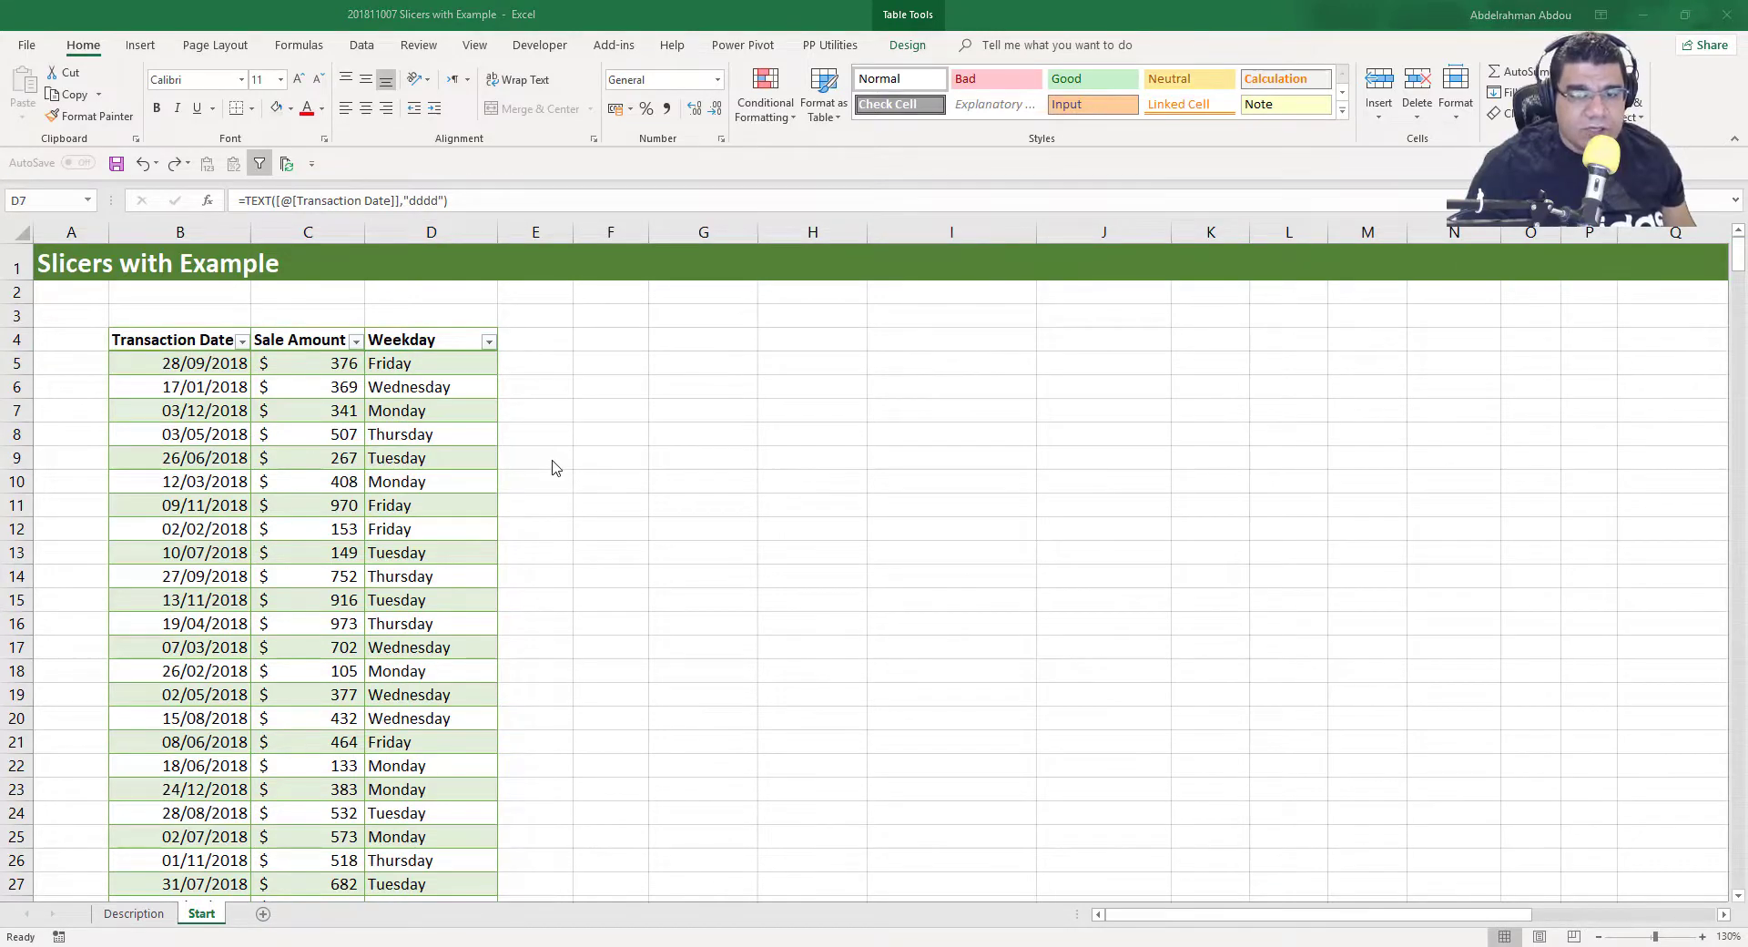
Insert a PivotTable from the table at cell H4 of the existing Start sheet and add the Transaction Date field to it
{"action": "left_click", "coordinate": [321, 393]}
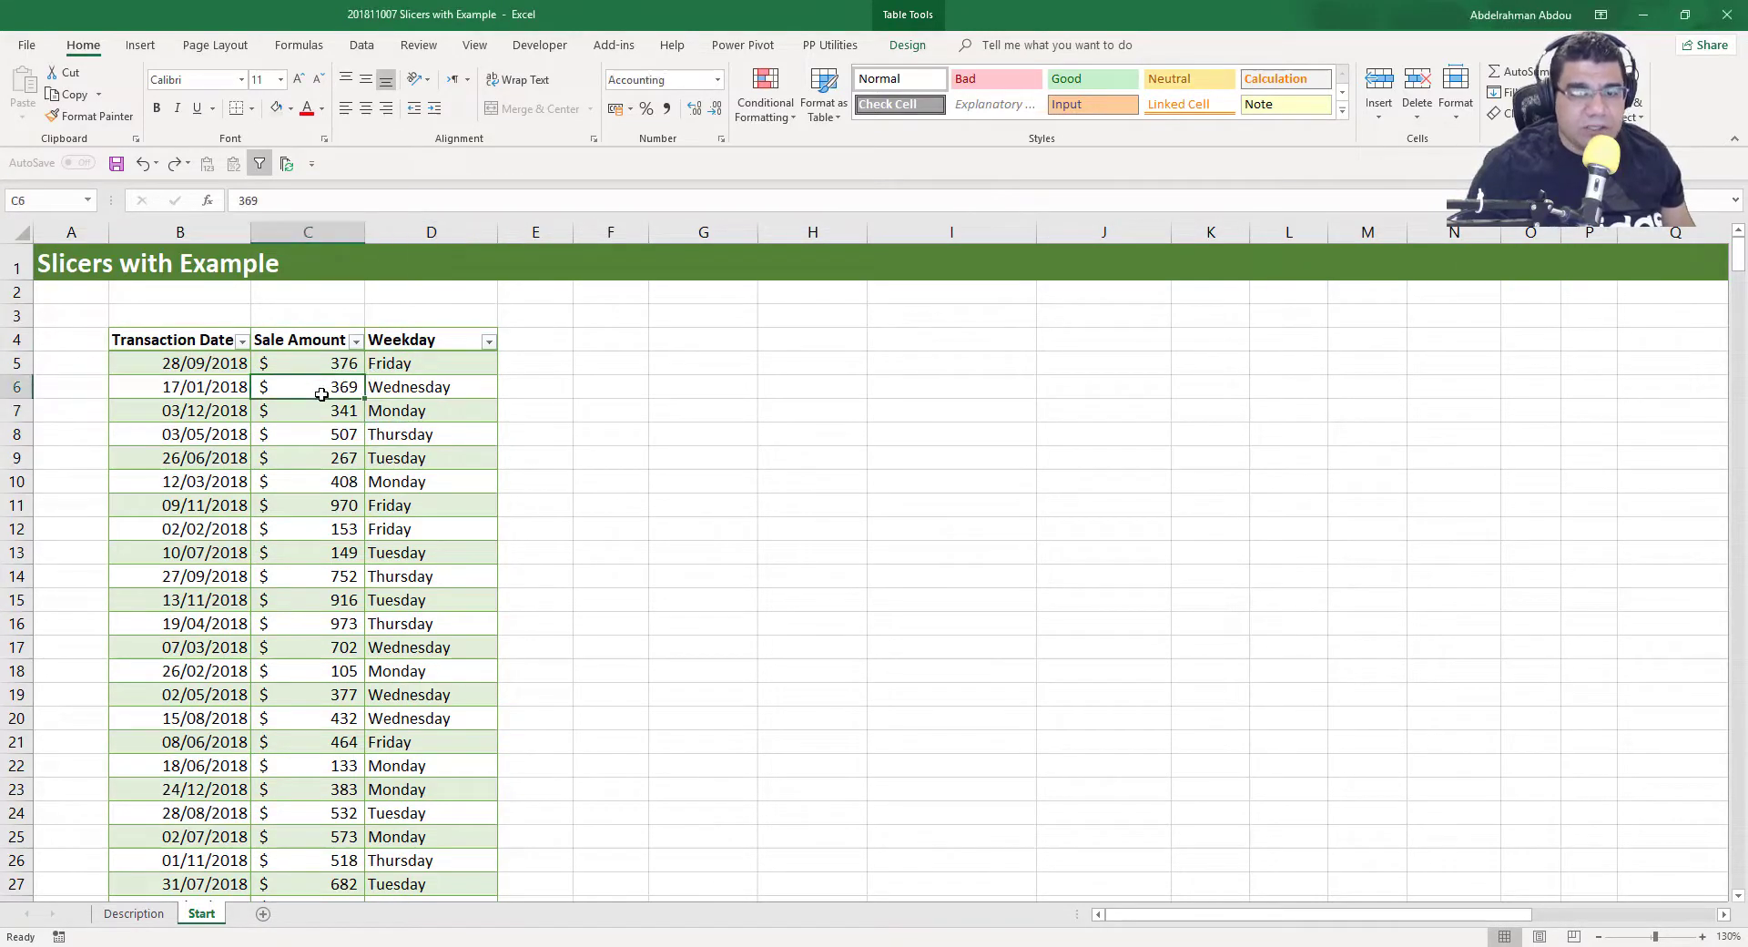
{"action": "left_click", "coordinate": [141, 44]}
{"action": "left_click", "coordinate": [30, 91]}
{"action": "left_click", "coordinate": [652, 585]}
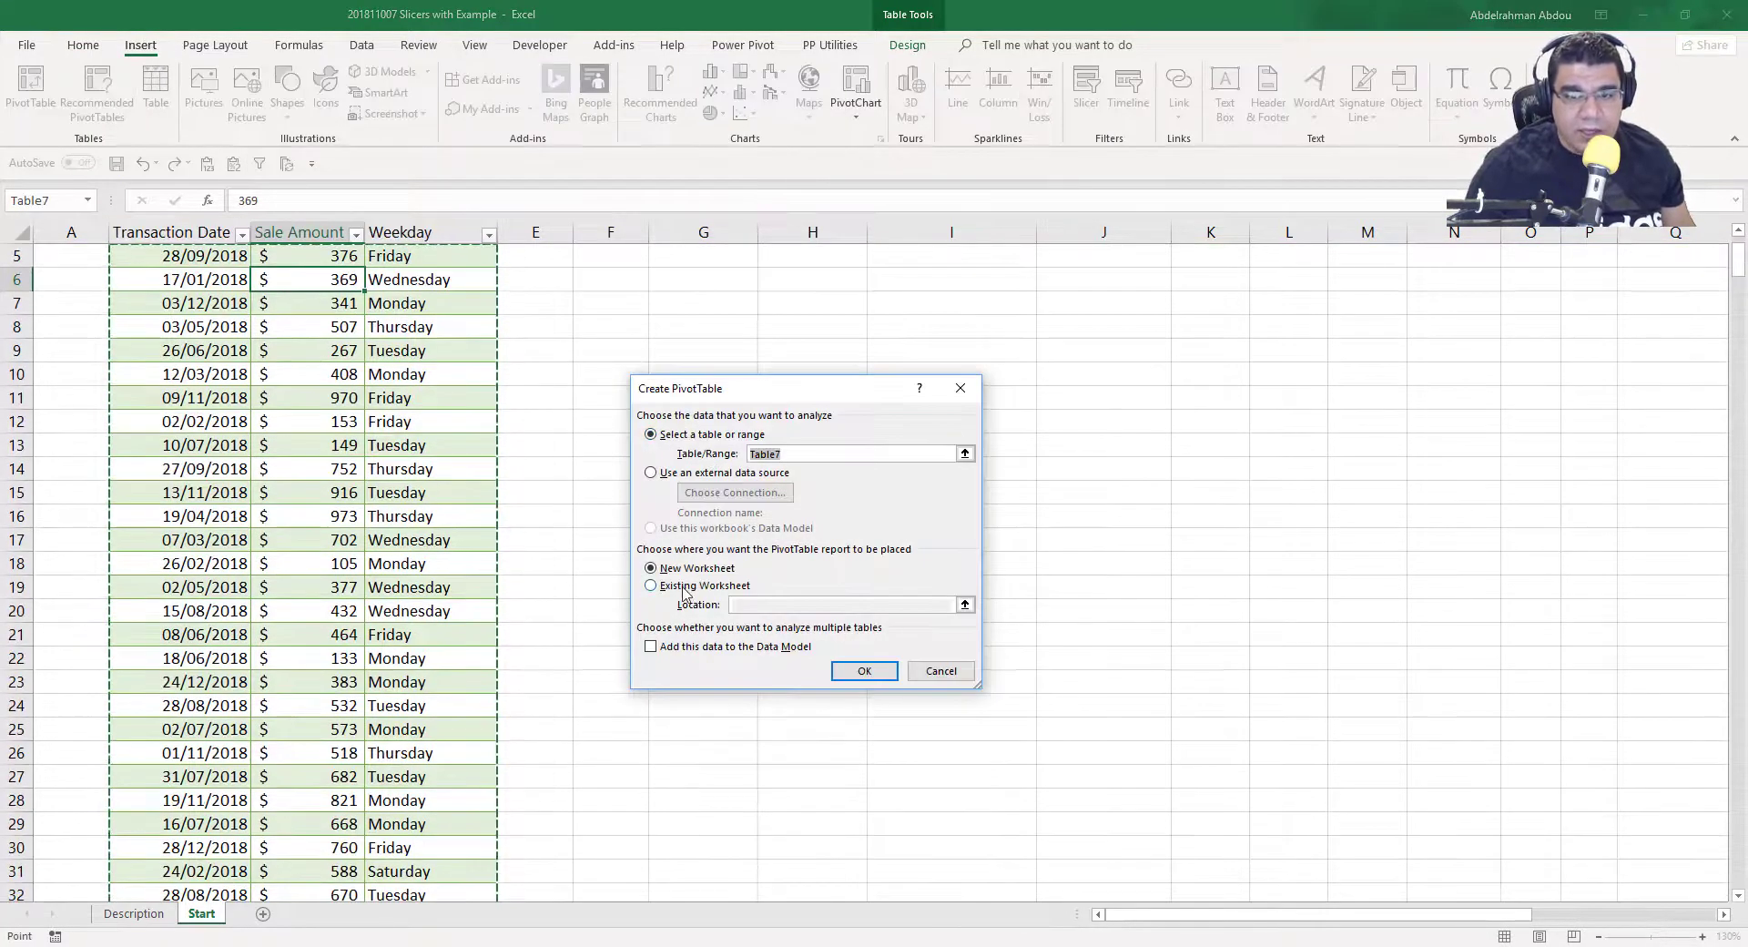
{"action": "left_click", "coordinate": [964, 605]}
{"action": "scroll", "coordinate": [833, 346], "scroll_direction": "up", "scroll_amount": 2}
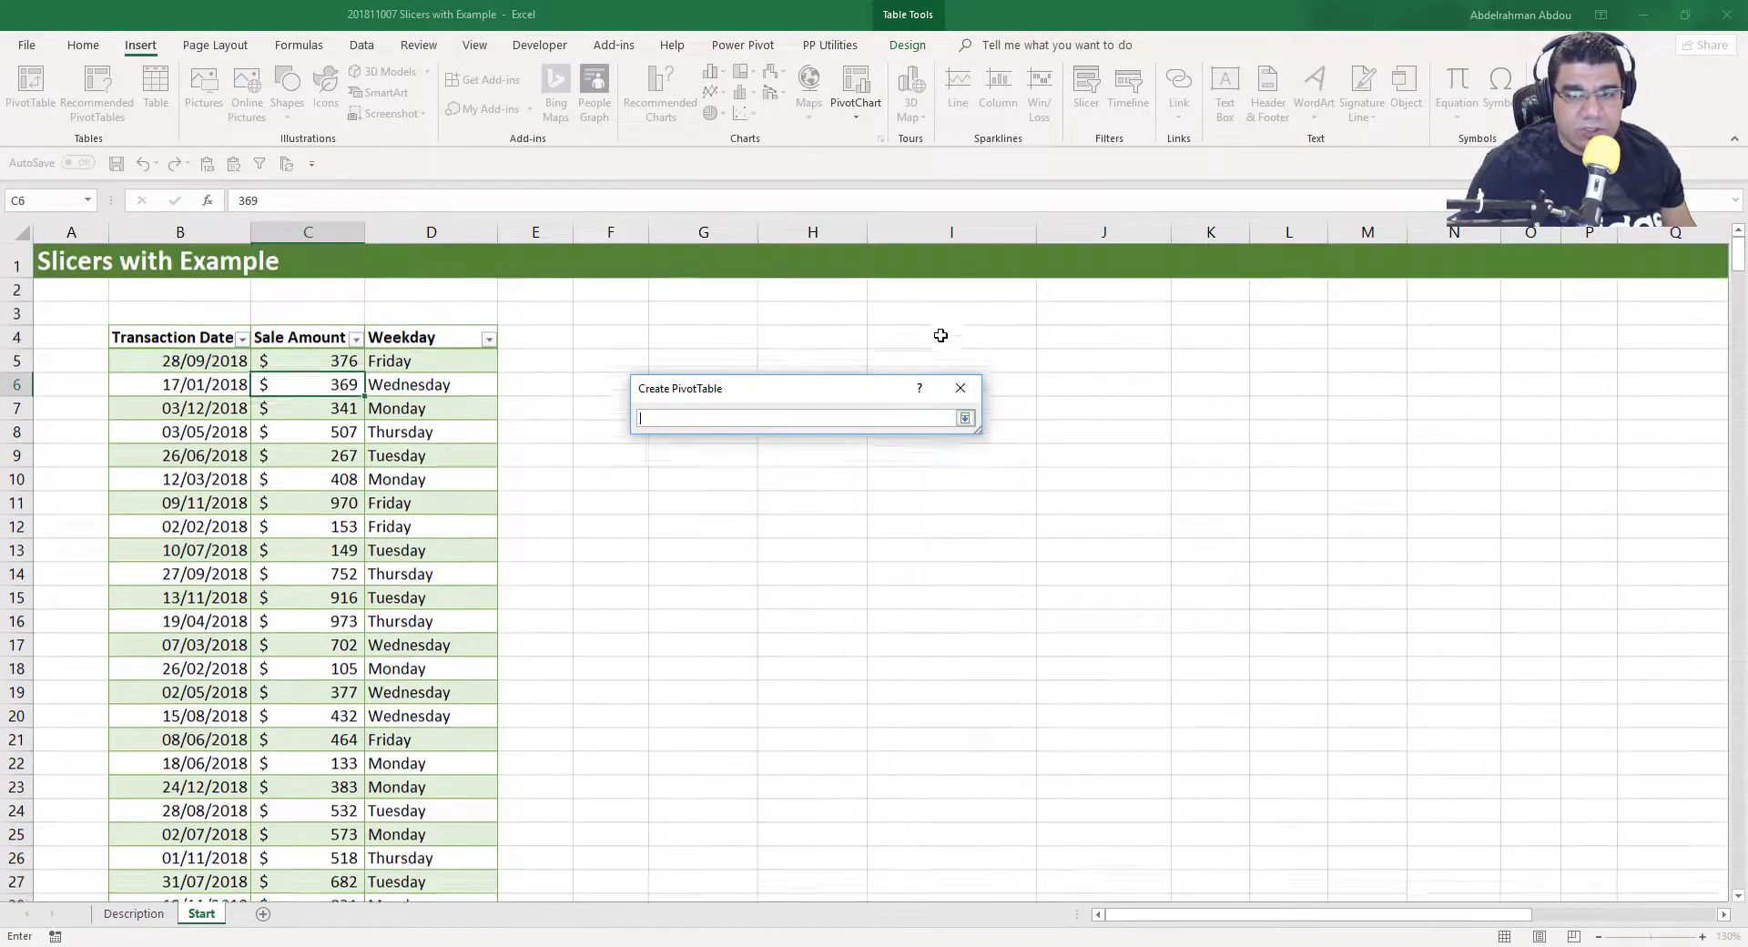
{"action": "left_click", "coordinate": [833, 345]}
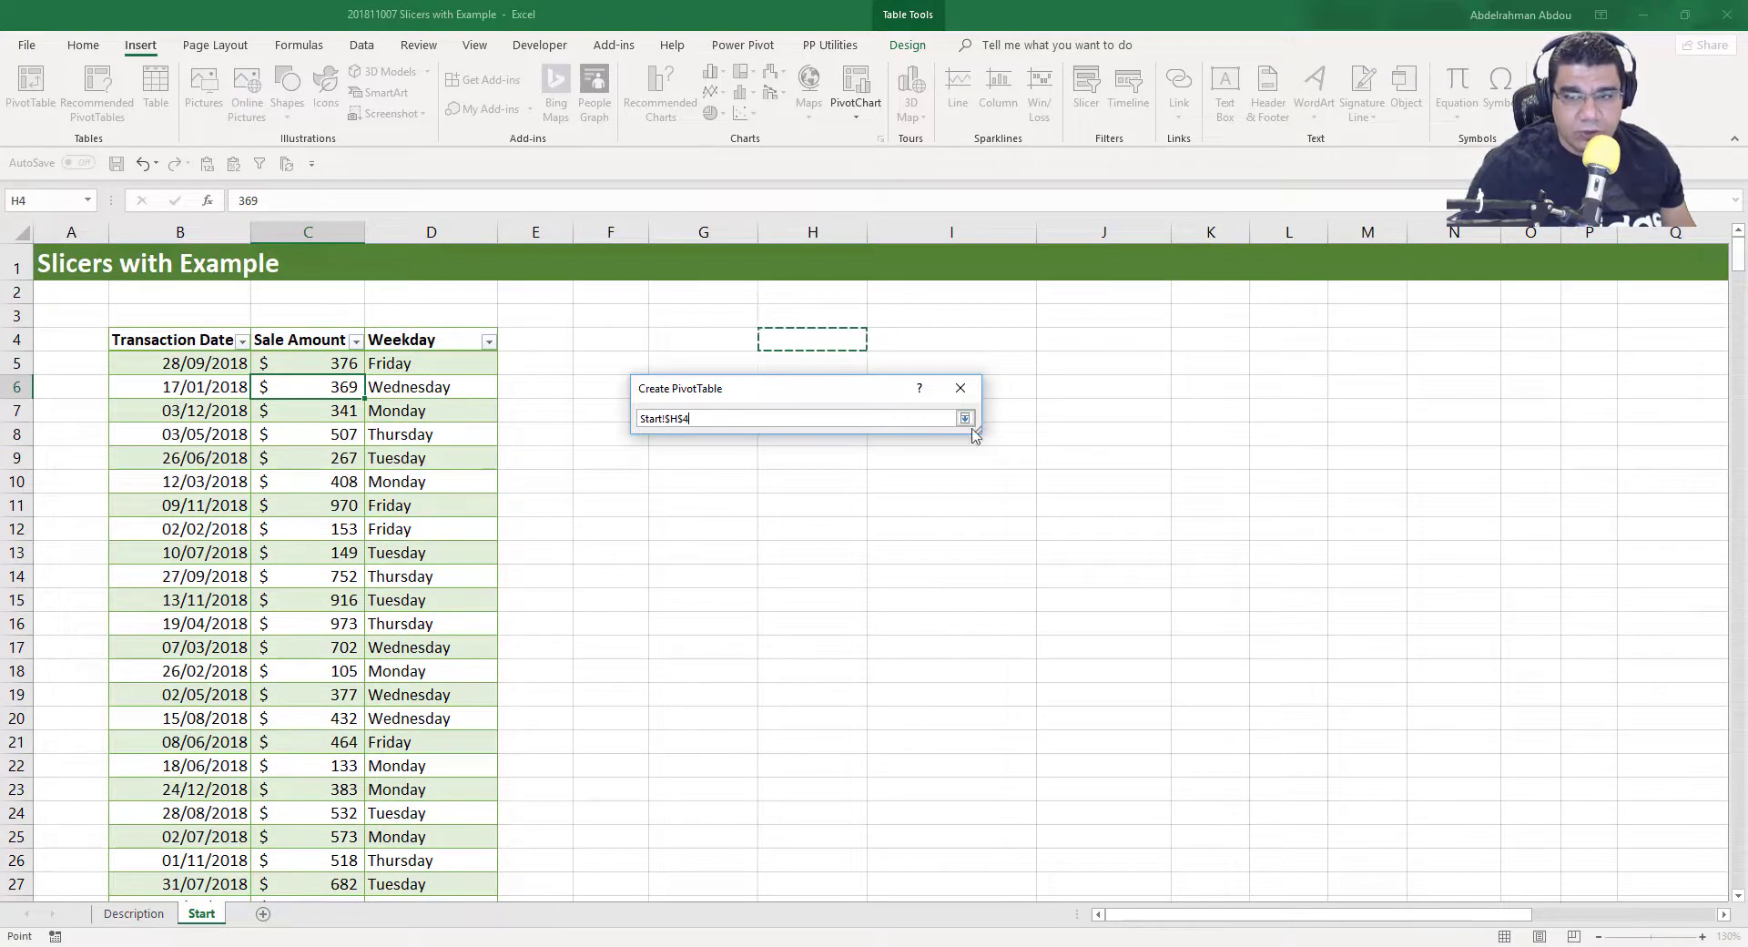
{"action": "left_click", "coordinate": [965, 418]}
{"action": "left_click", "coordinate": [865, 671]}
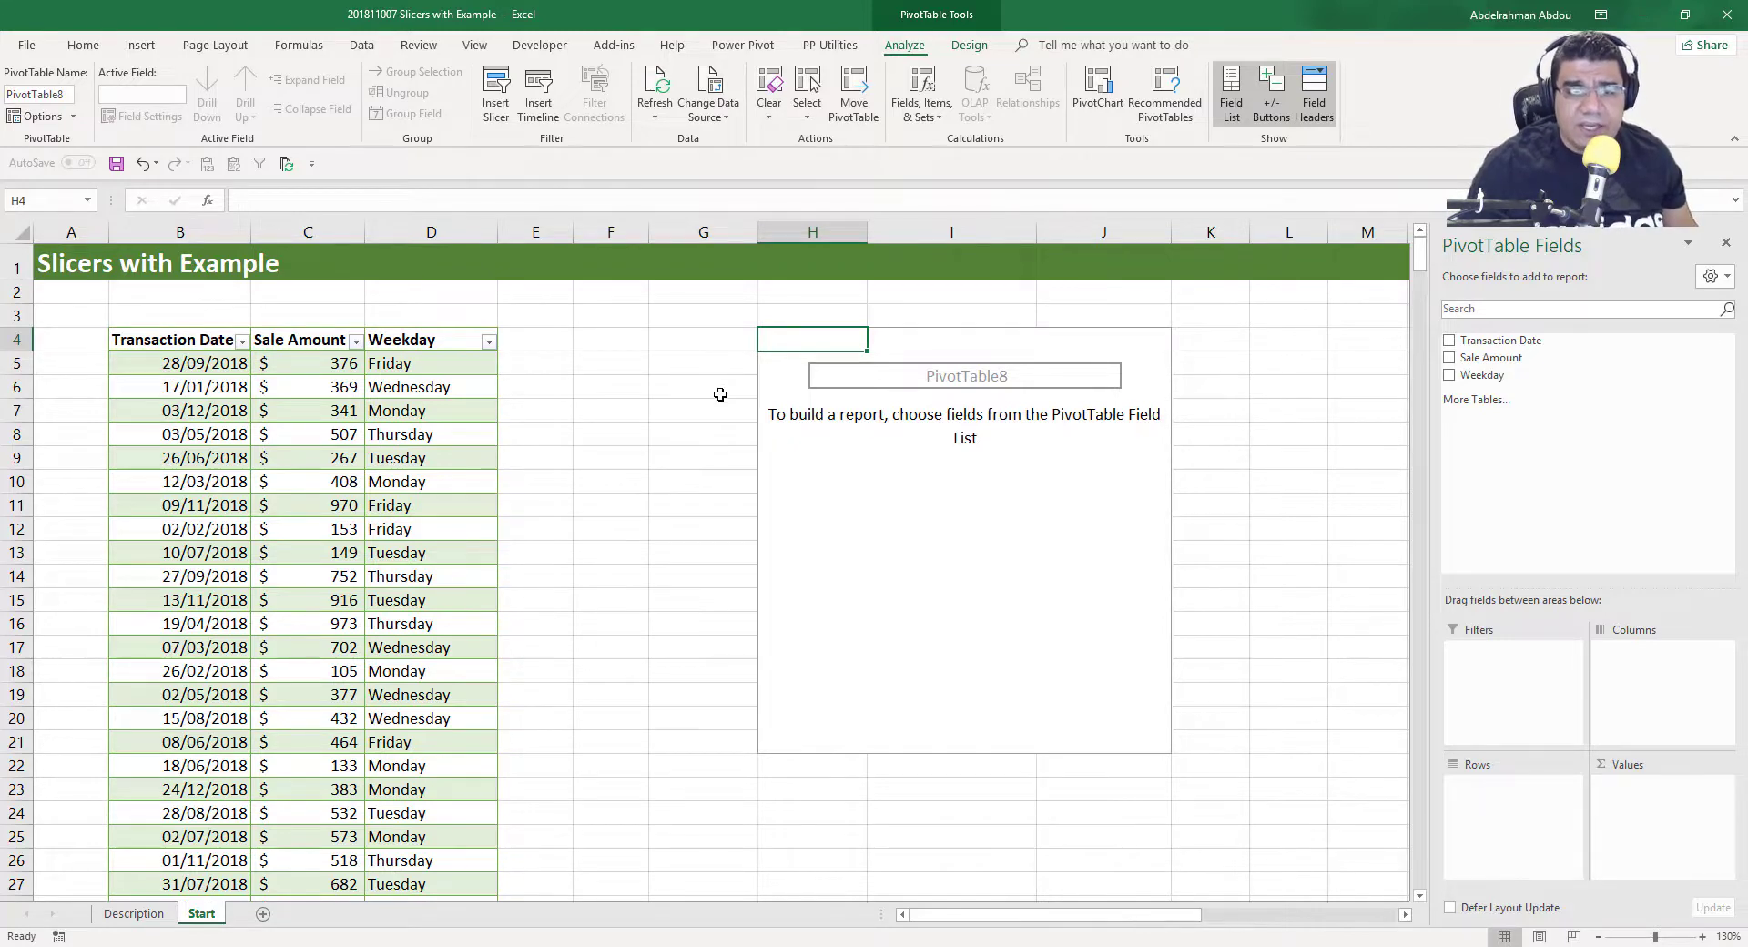
{"action": "left_click", "coordinate": [1449, 341]}
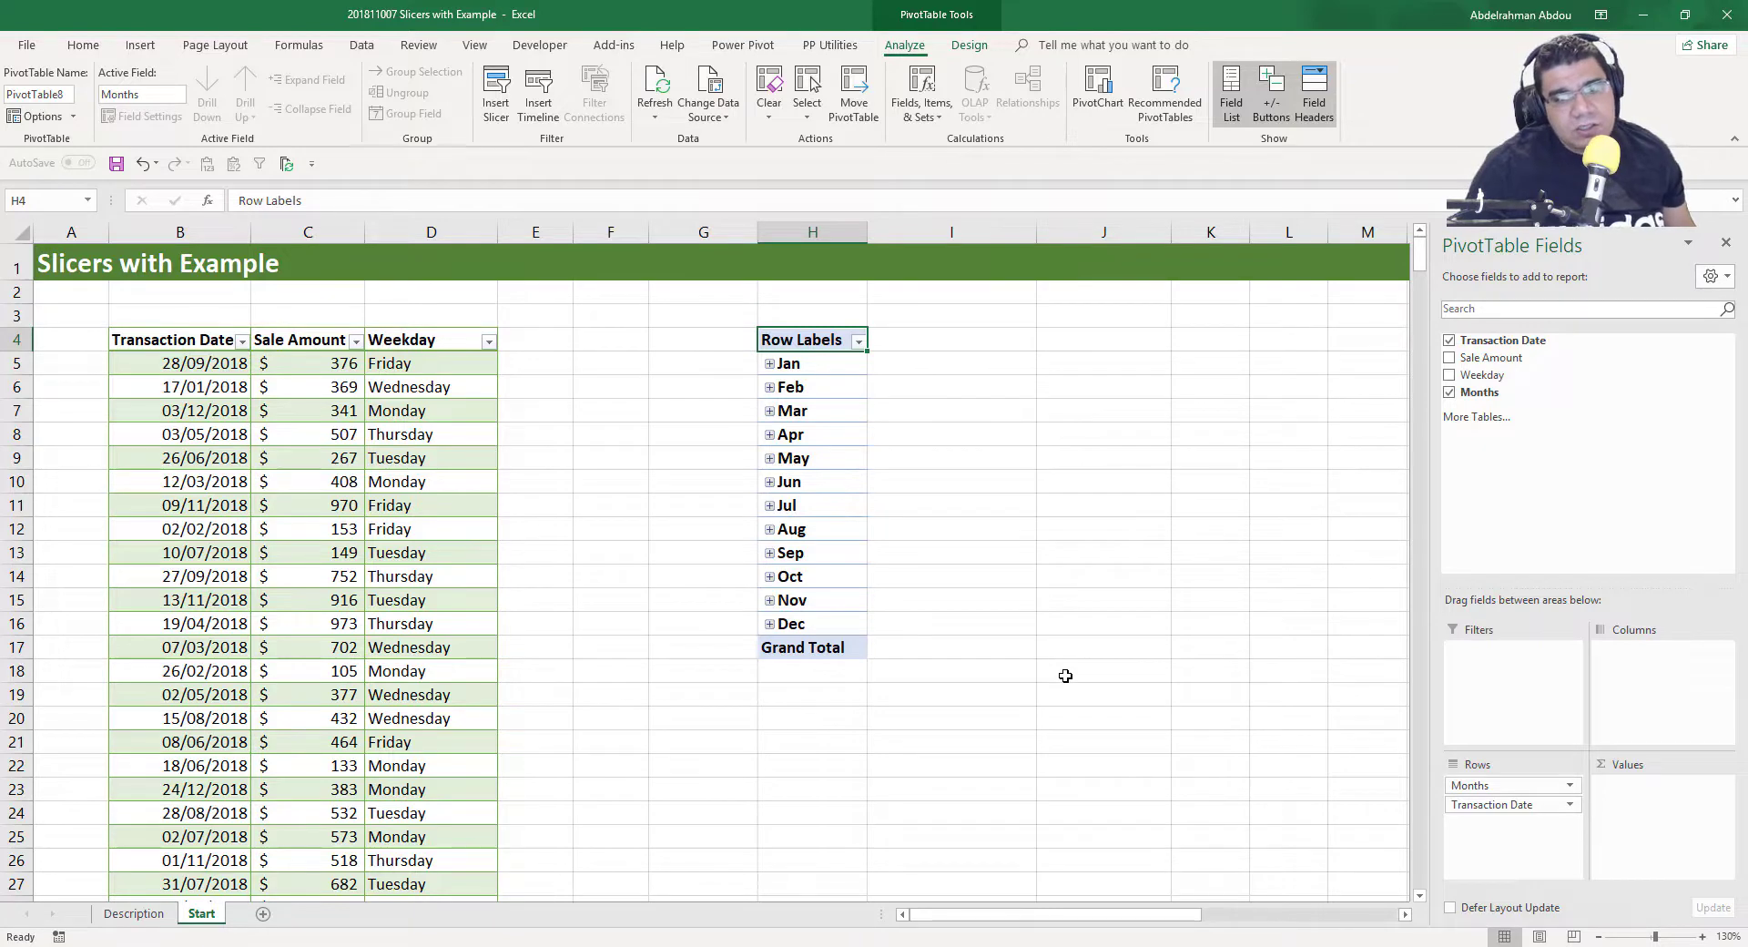
Add a new table column headed Month Name in cell E4, beside Weekday
{"action": "left_click", "coordinate": [528, 349]}
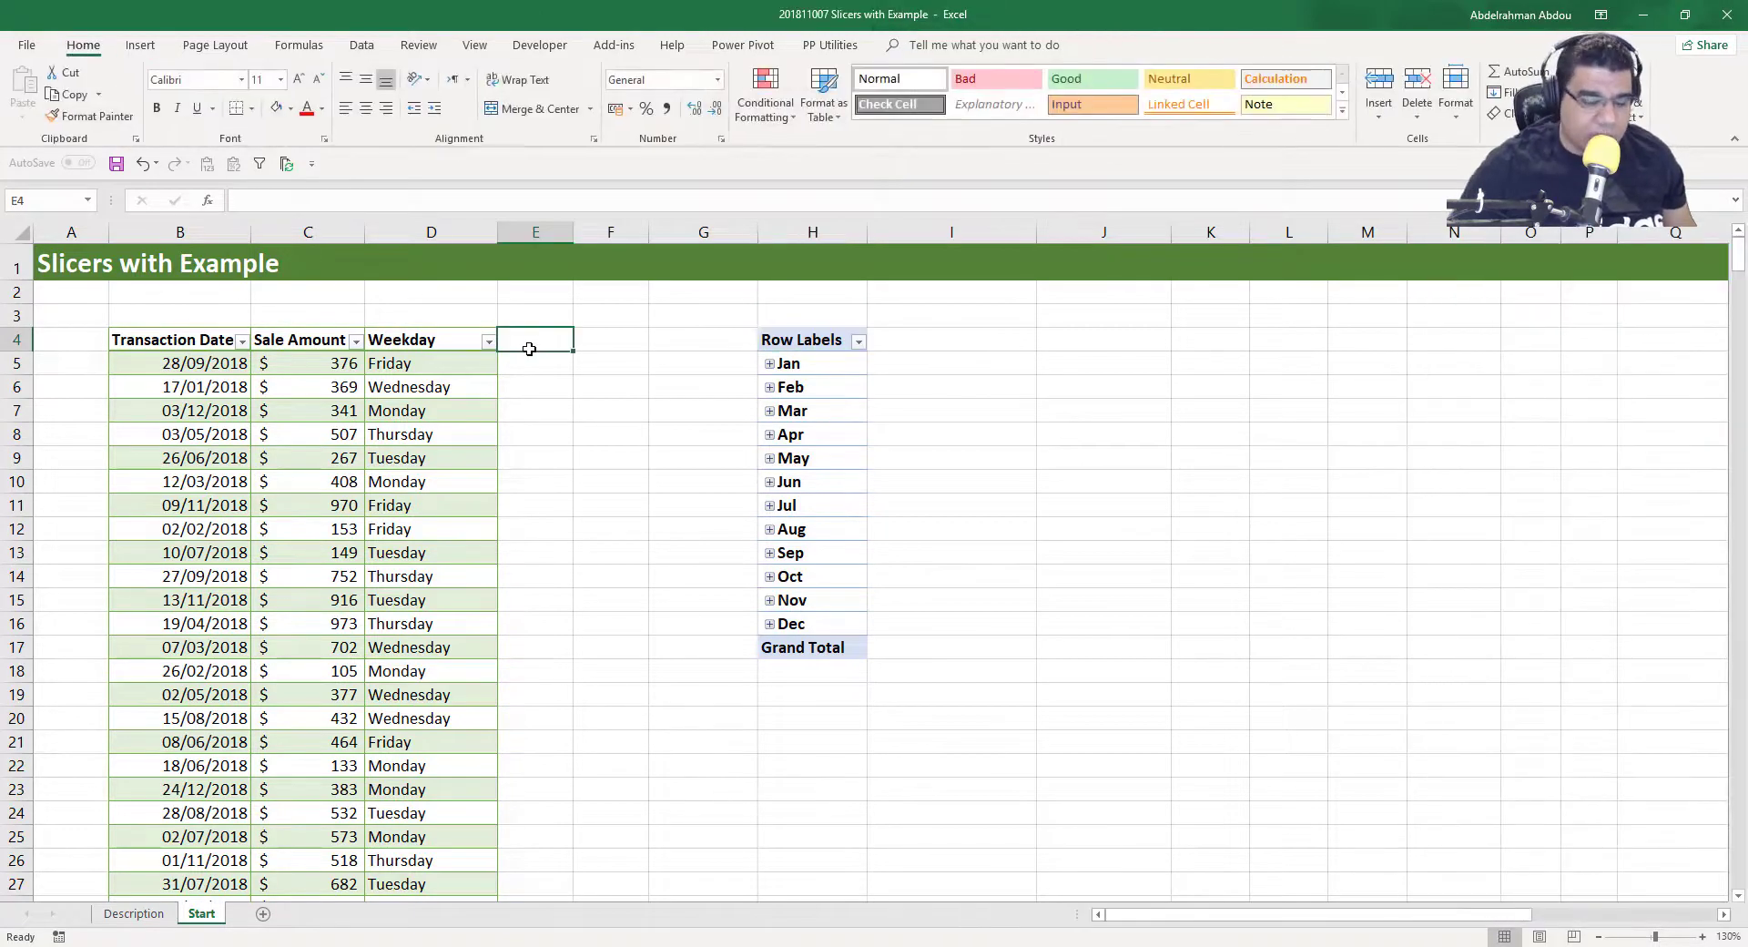
{"action": "type", "text": "Month Name"}
{"action": "key", "text": "Return"}
Enter =TEXT([@[Transaction Date]],"mmm") in E5 to return the short month name
{"action": "type", "text": "=text"}
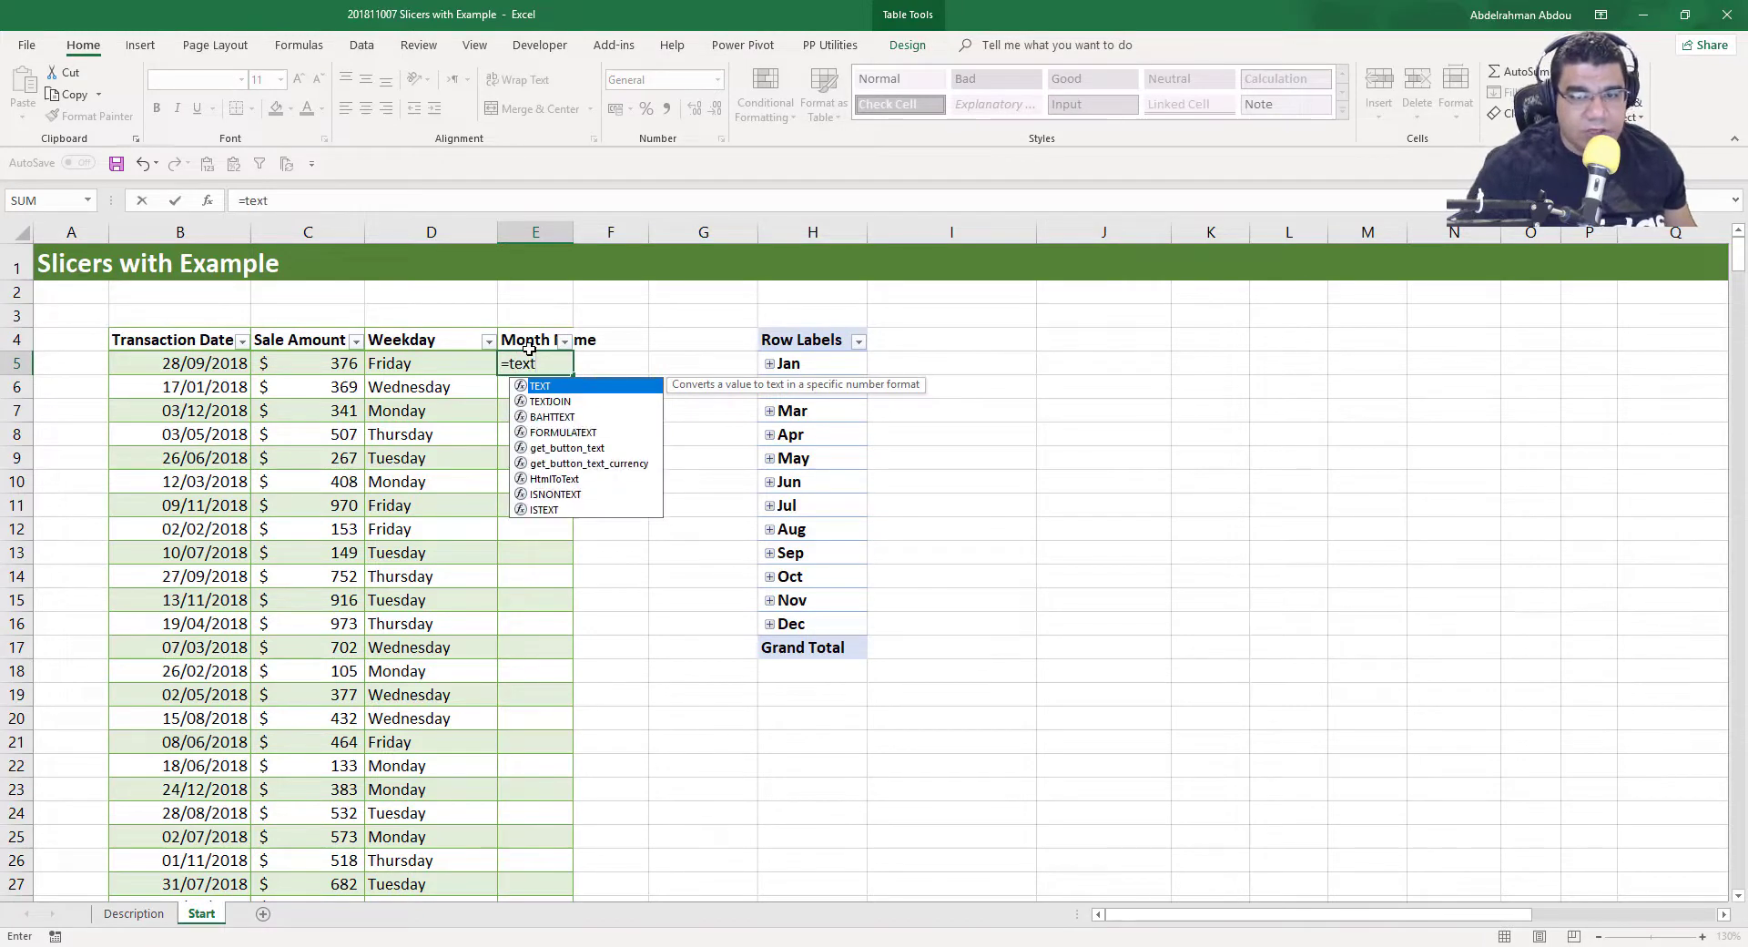
{"action": "key", "text": "Tab"}
{"action": "left_click", "coordinate": [212, 366]}
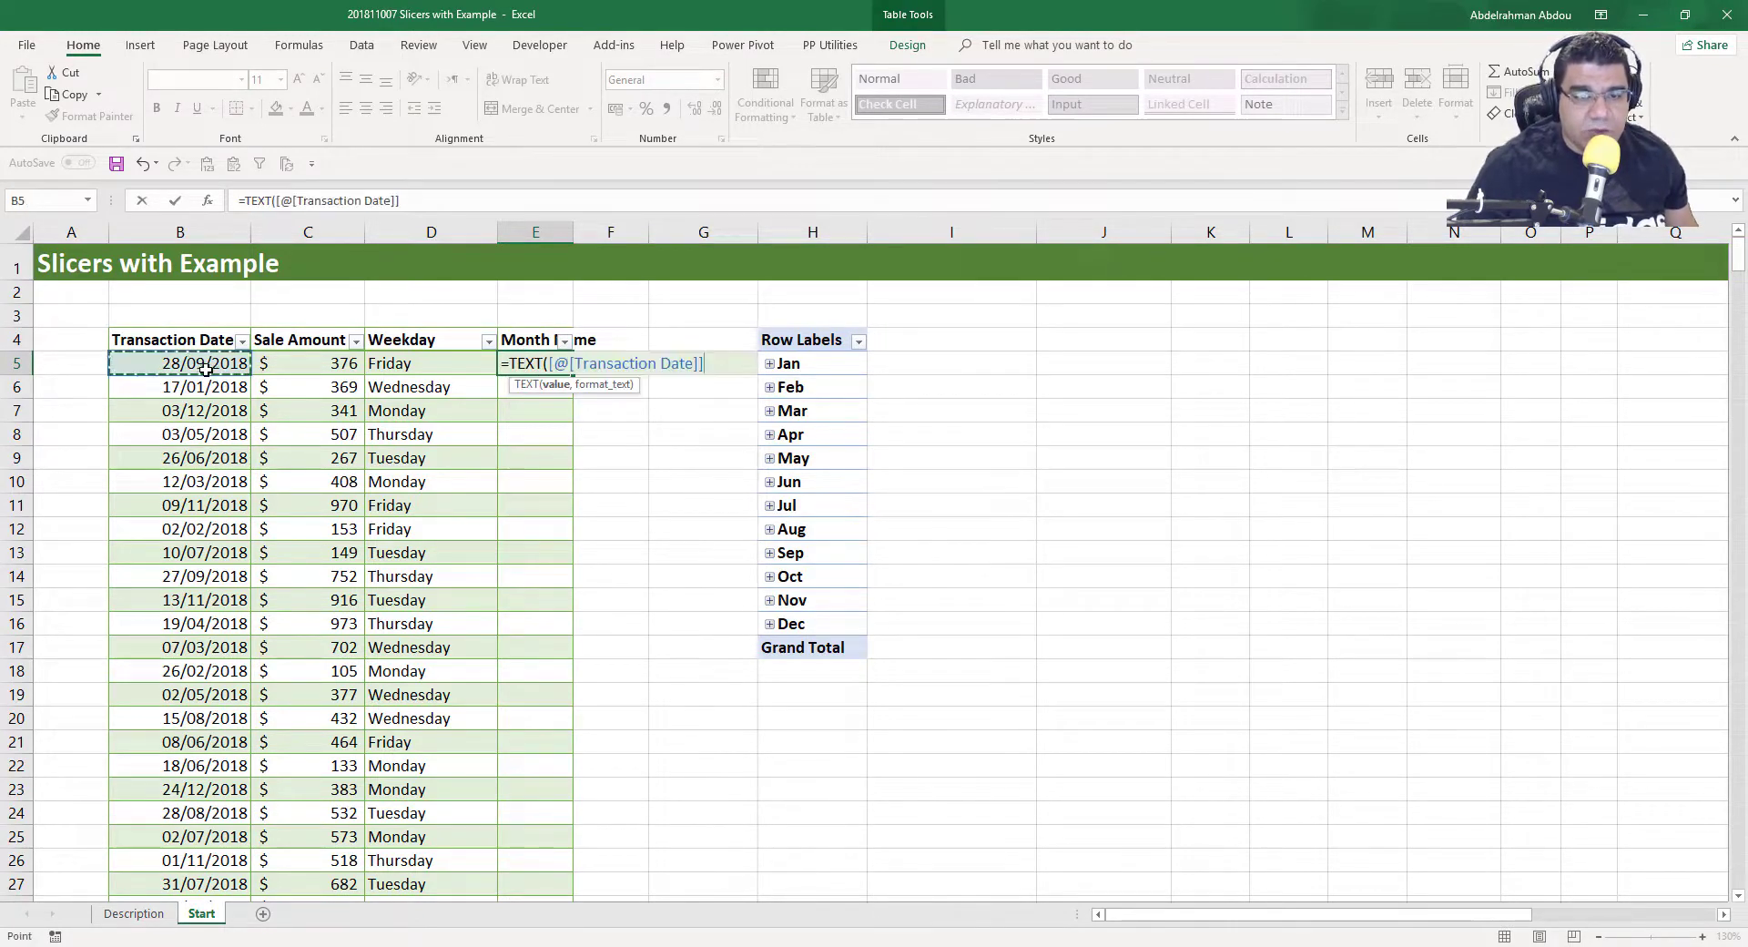
{"action": "type", "text": ",\"mmm\""}
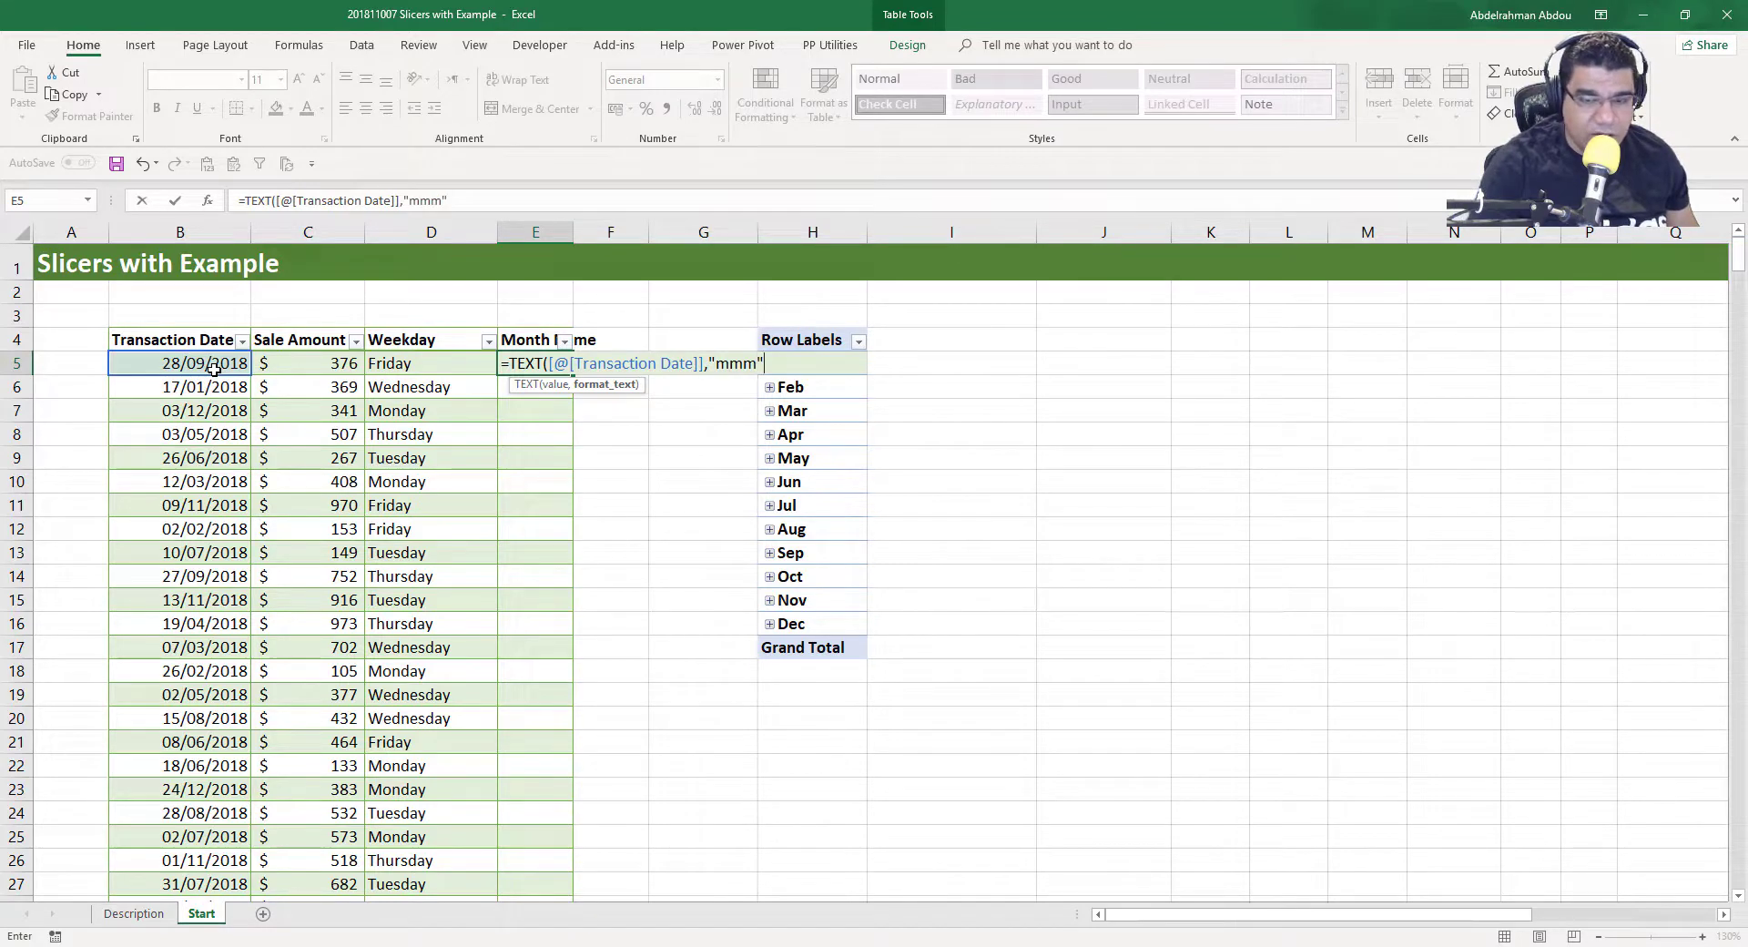
{"action": "type", "text": ")"}
{"action": "key", "text": "Return"}
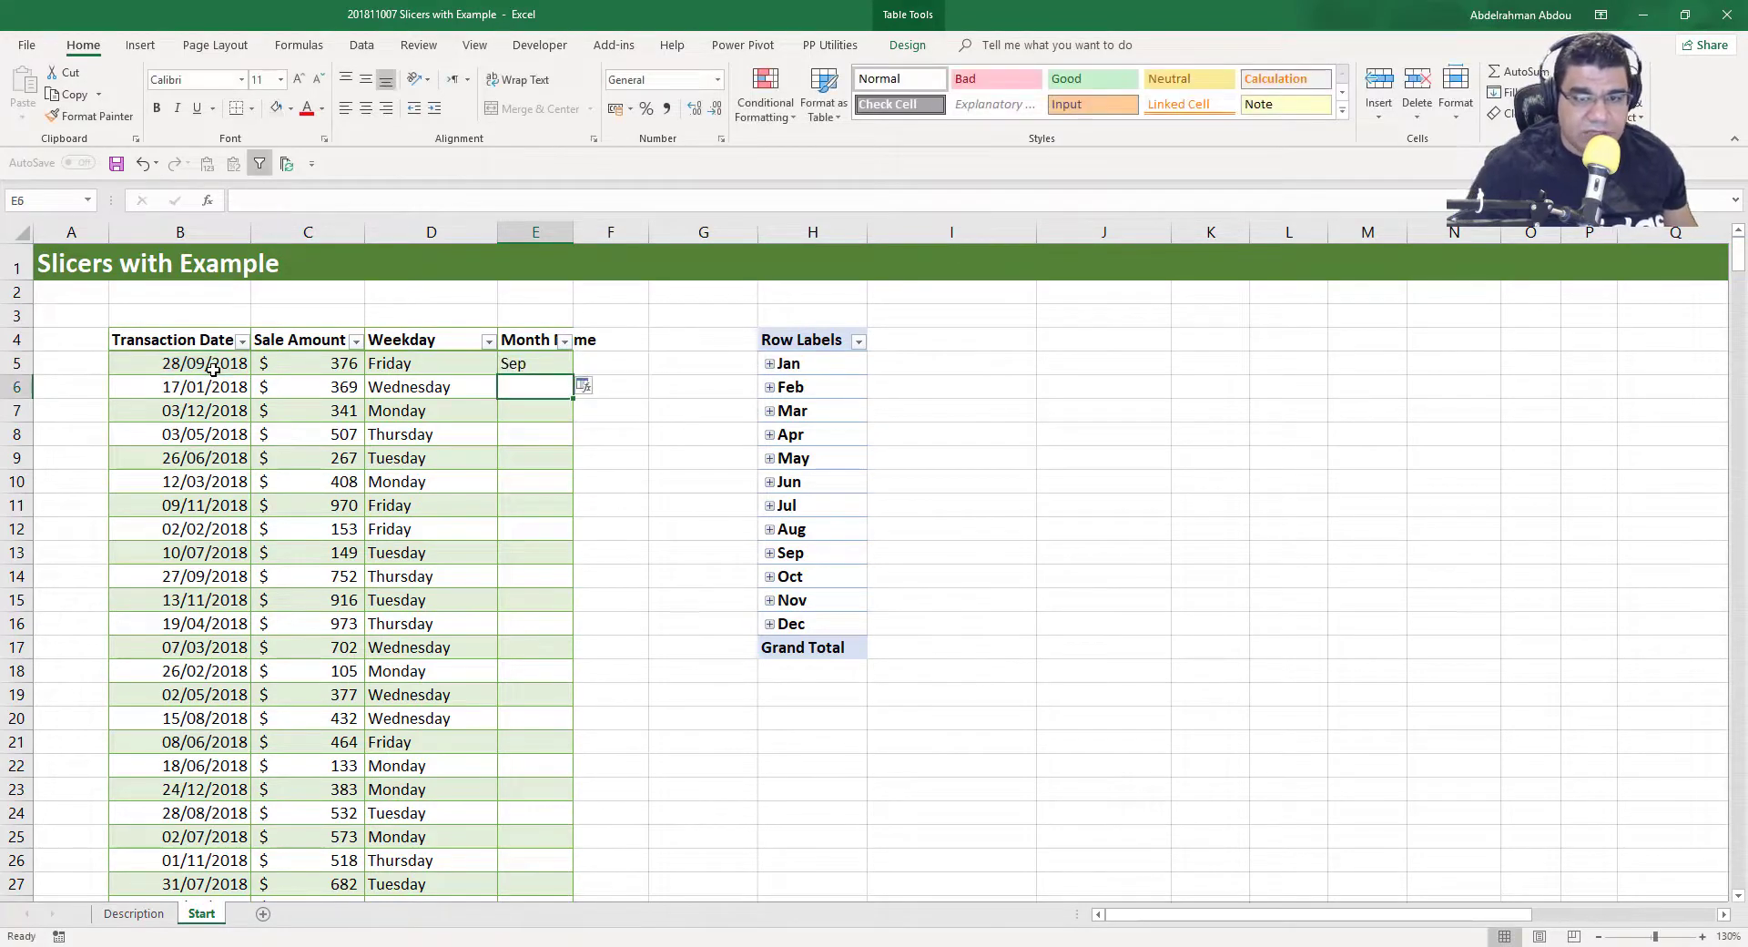
Fill the month formula down the whole Month Name column and auto-fit the column width
{"action": "left_click", "coordinate": [557, 364]}
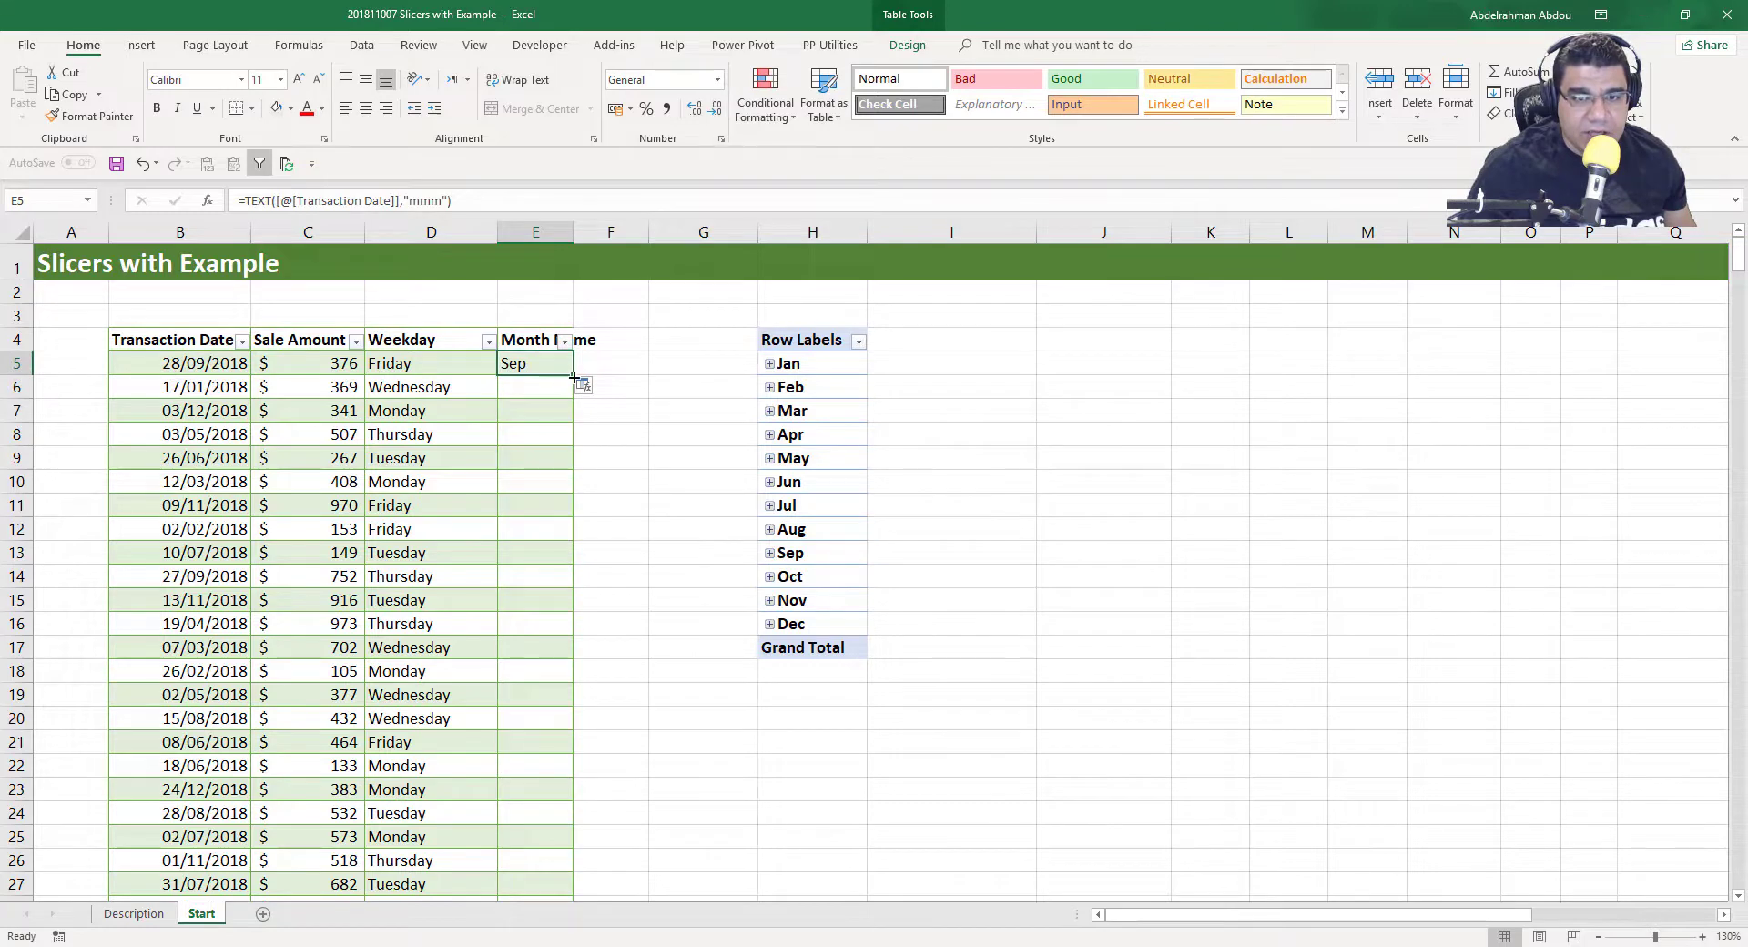
{"action": "double_click", "coordinate": [573, 374]}
{"action": "double_click", "coordinate": [573, 229]}
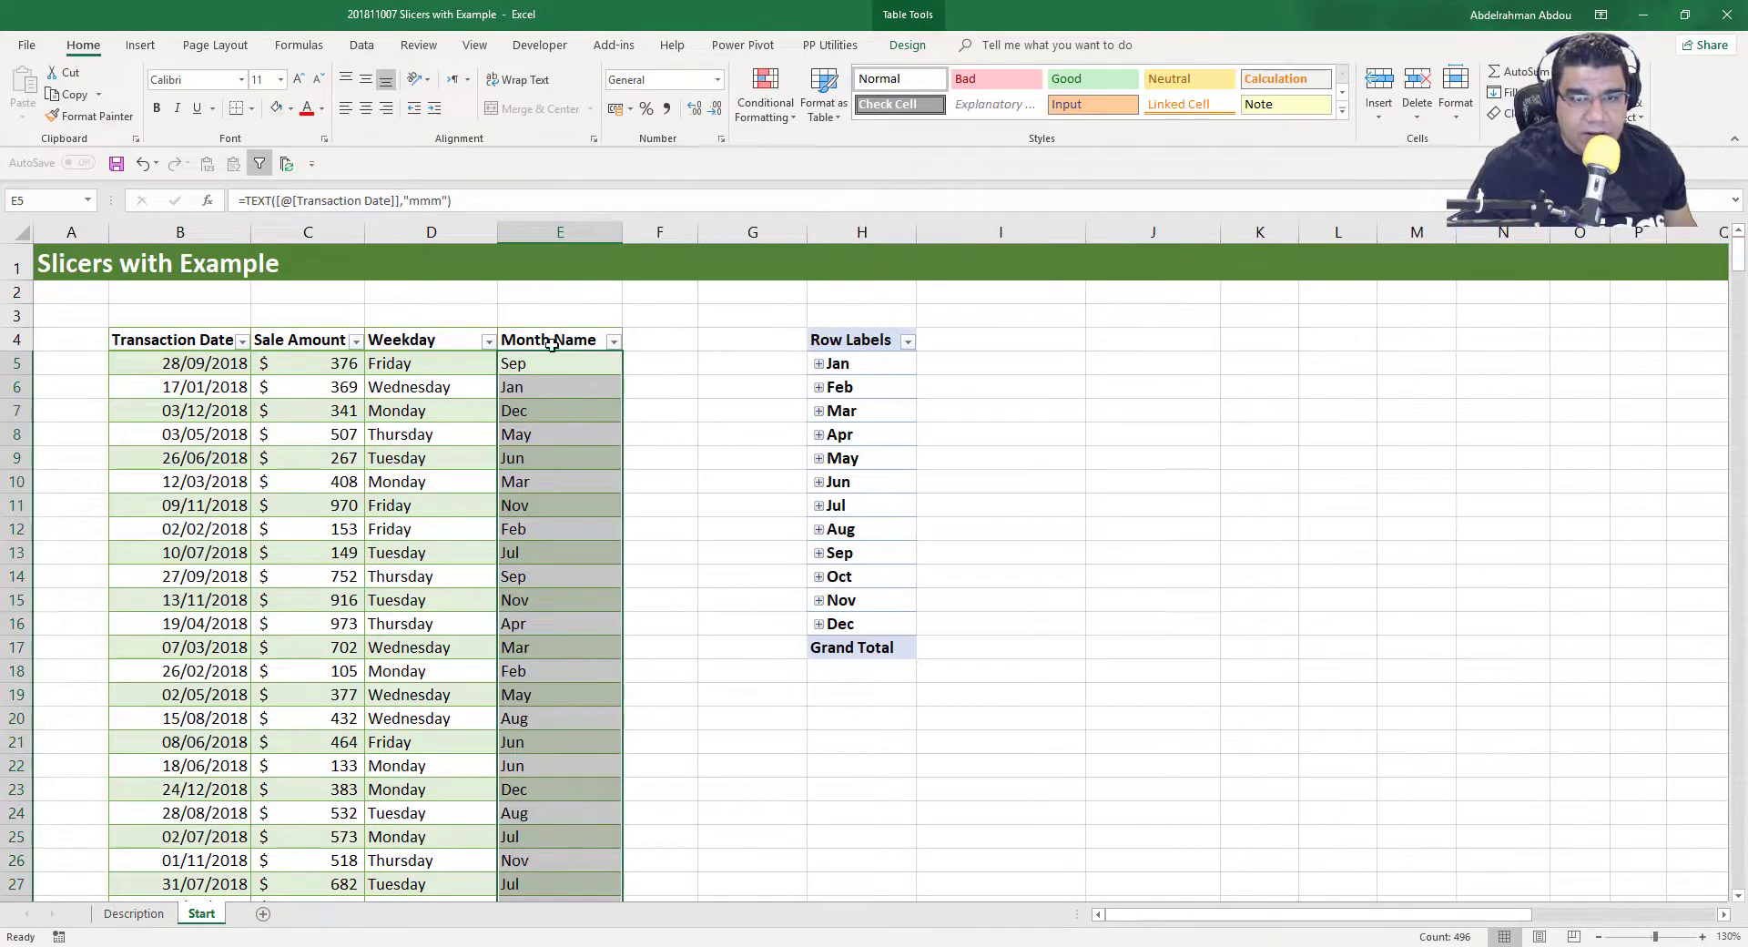
{"action": "left_click", "coordinate": [569, 366]}
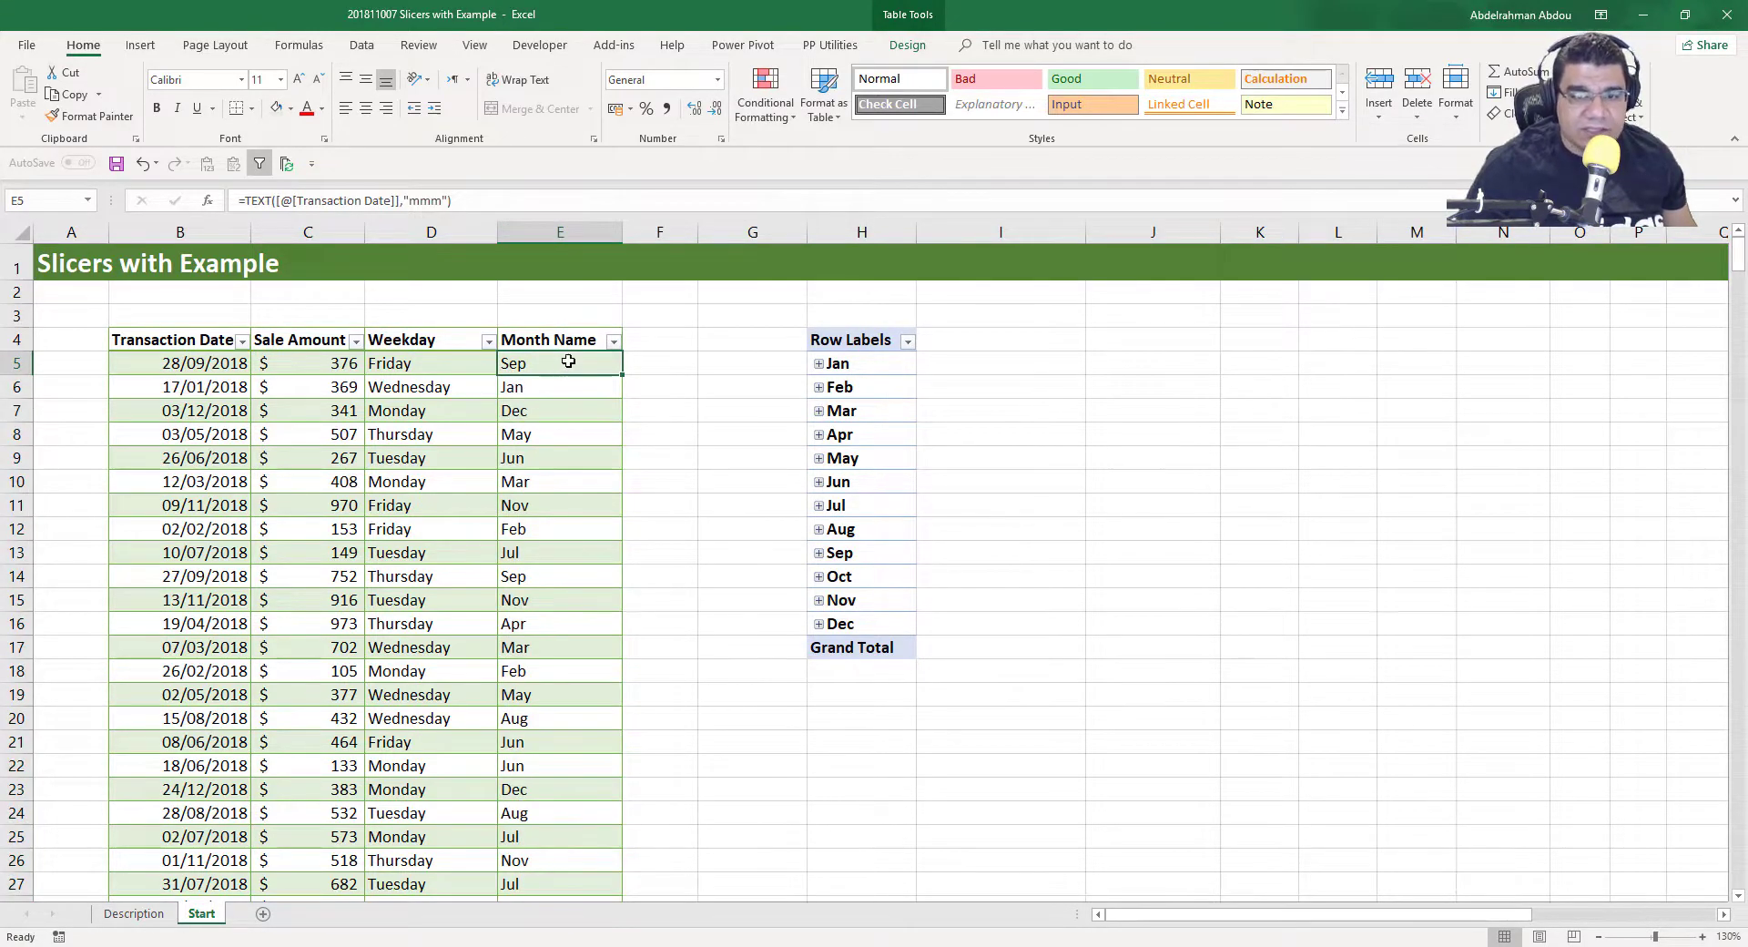
Refresh the PivotTable so its field list includes the Month Name column
{"action": "left_click", "coordinate": [881, 387]}
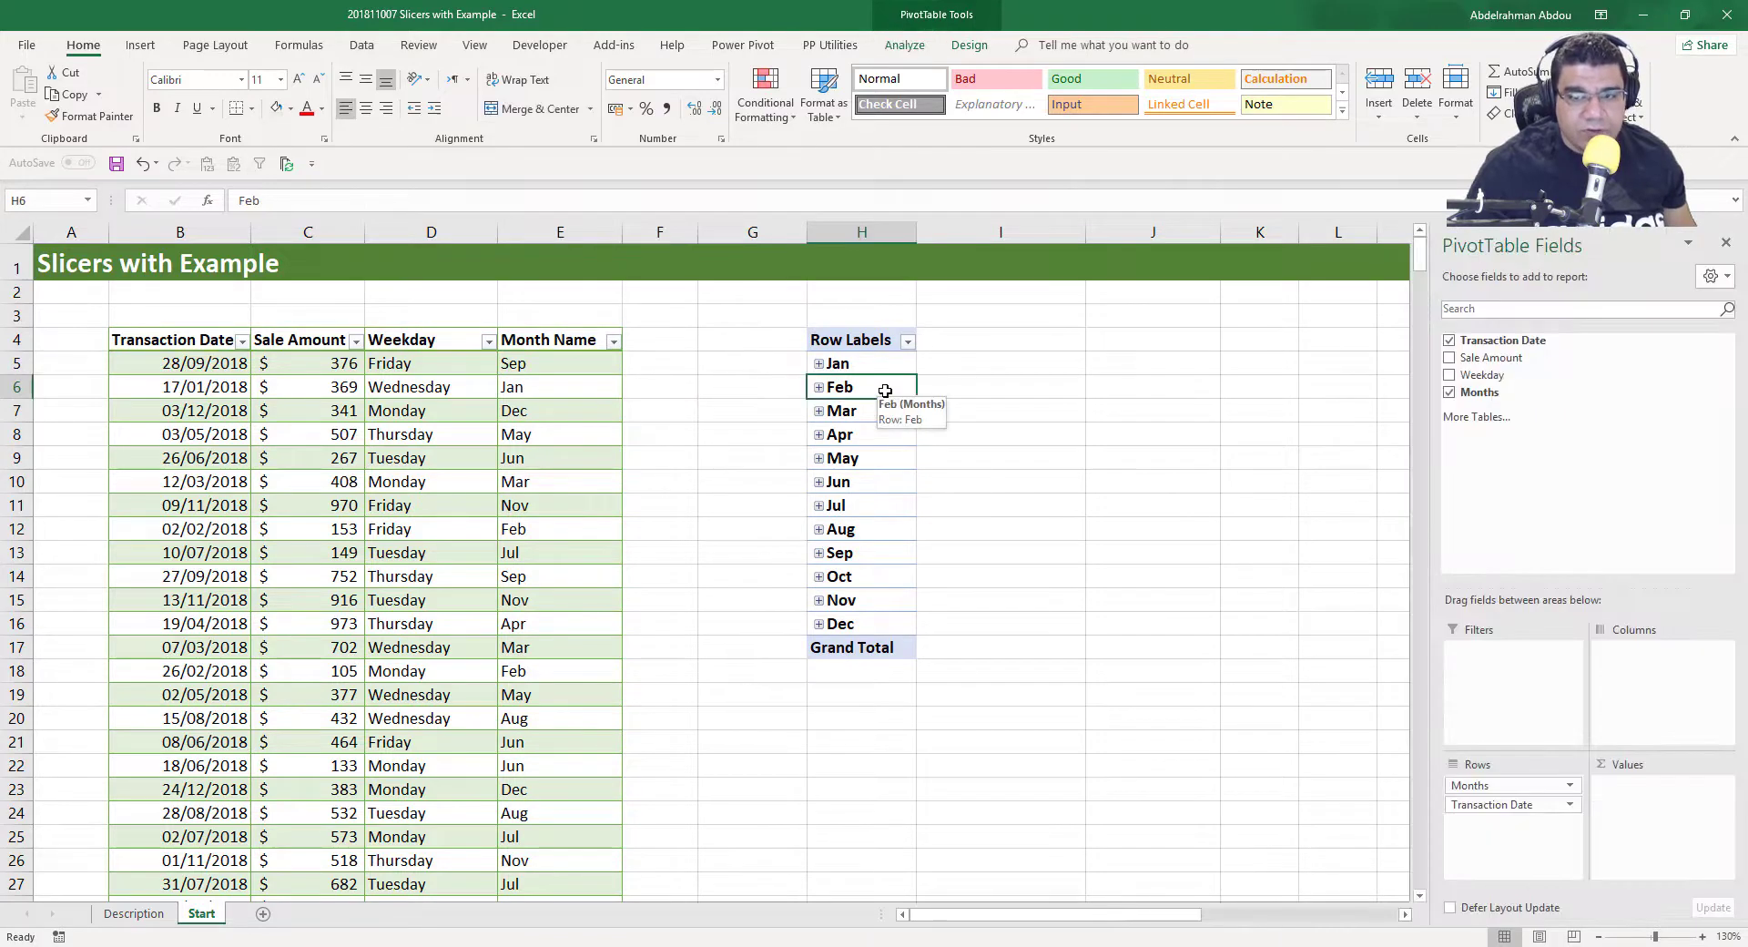
{"action": "right_click", "coordinate": [885, 391]}
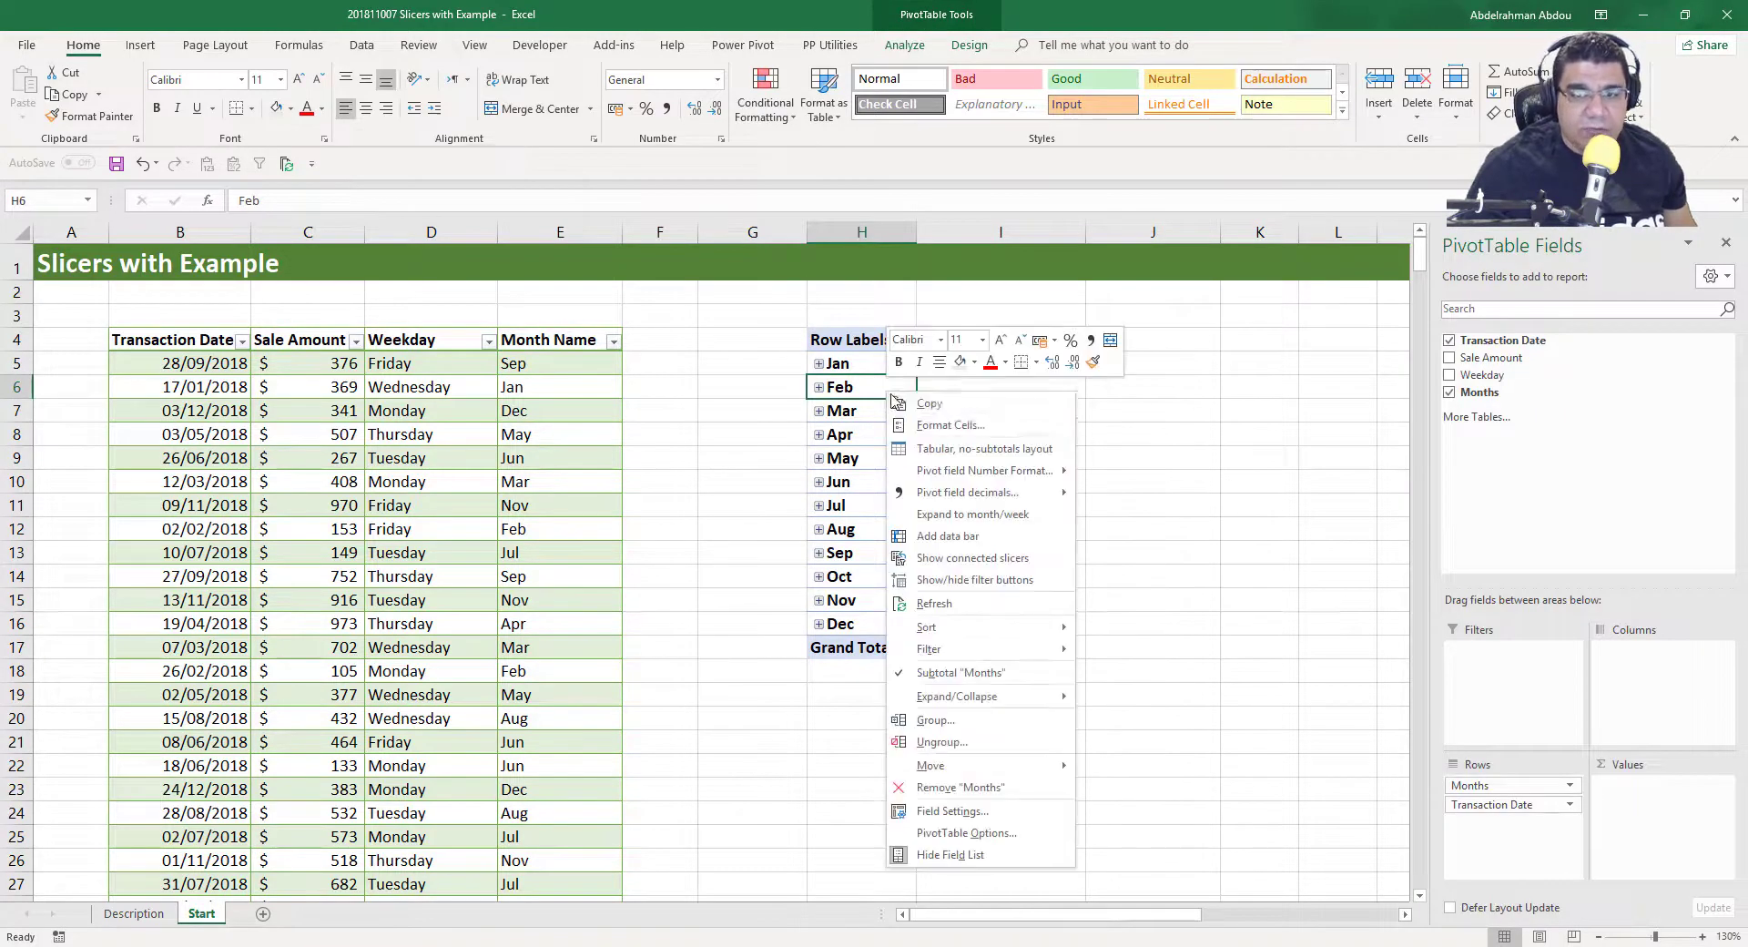
{"action": "left_click", "coordinate": [935, 604]}
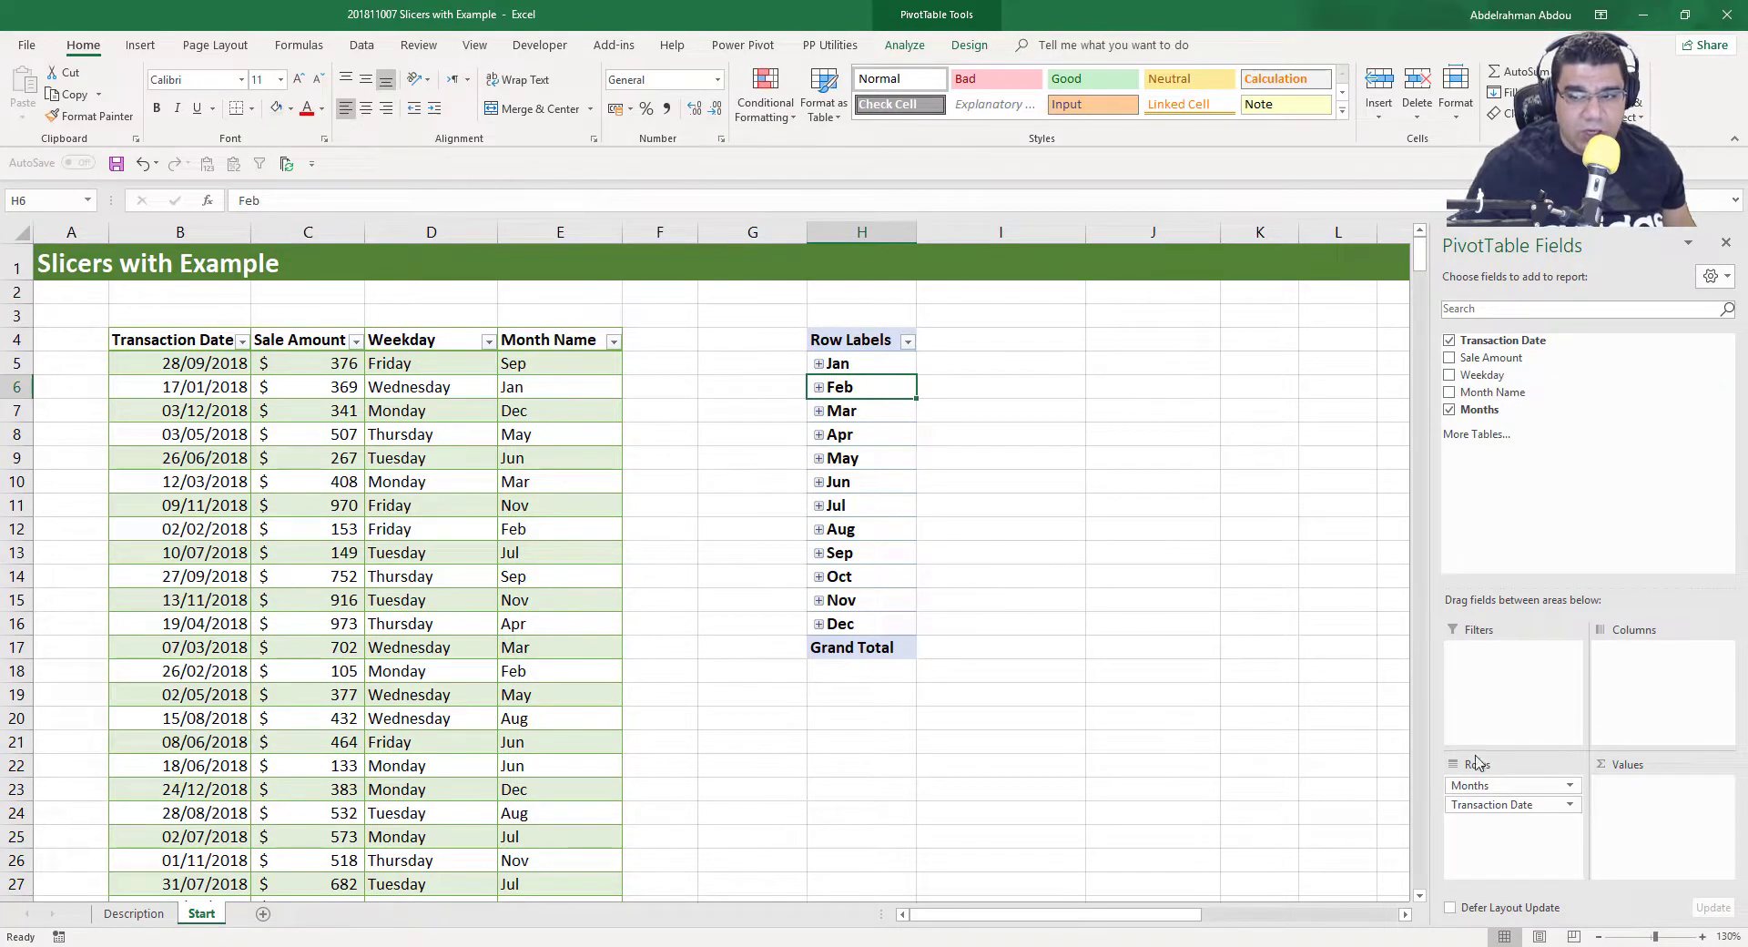
Replace the date fields in the PivotTable rows with Weekday and add the sum of Sale Amount as values
{"action": "left_click_drag", "start_coordinate": [1489, 788], "coordinate": [1317, 754]}
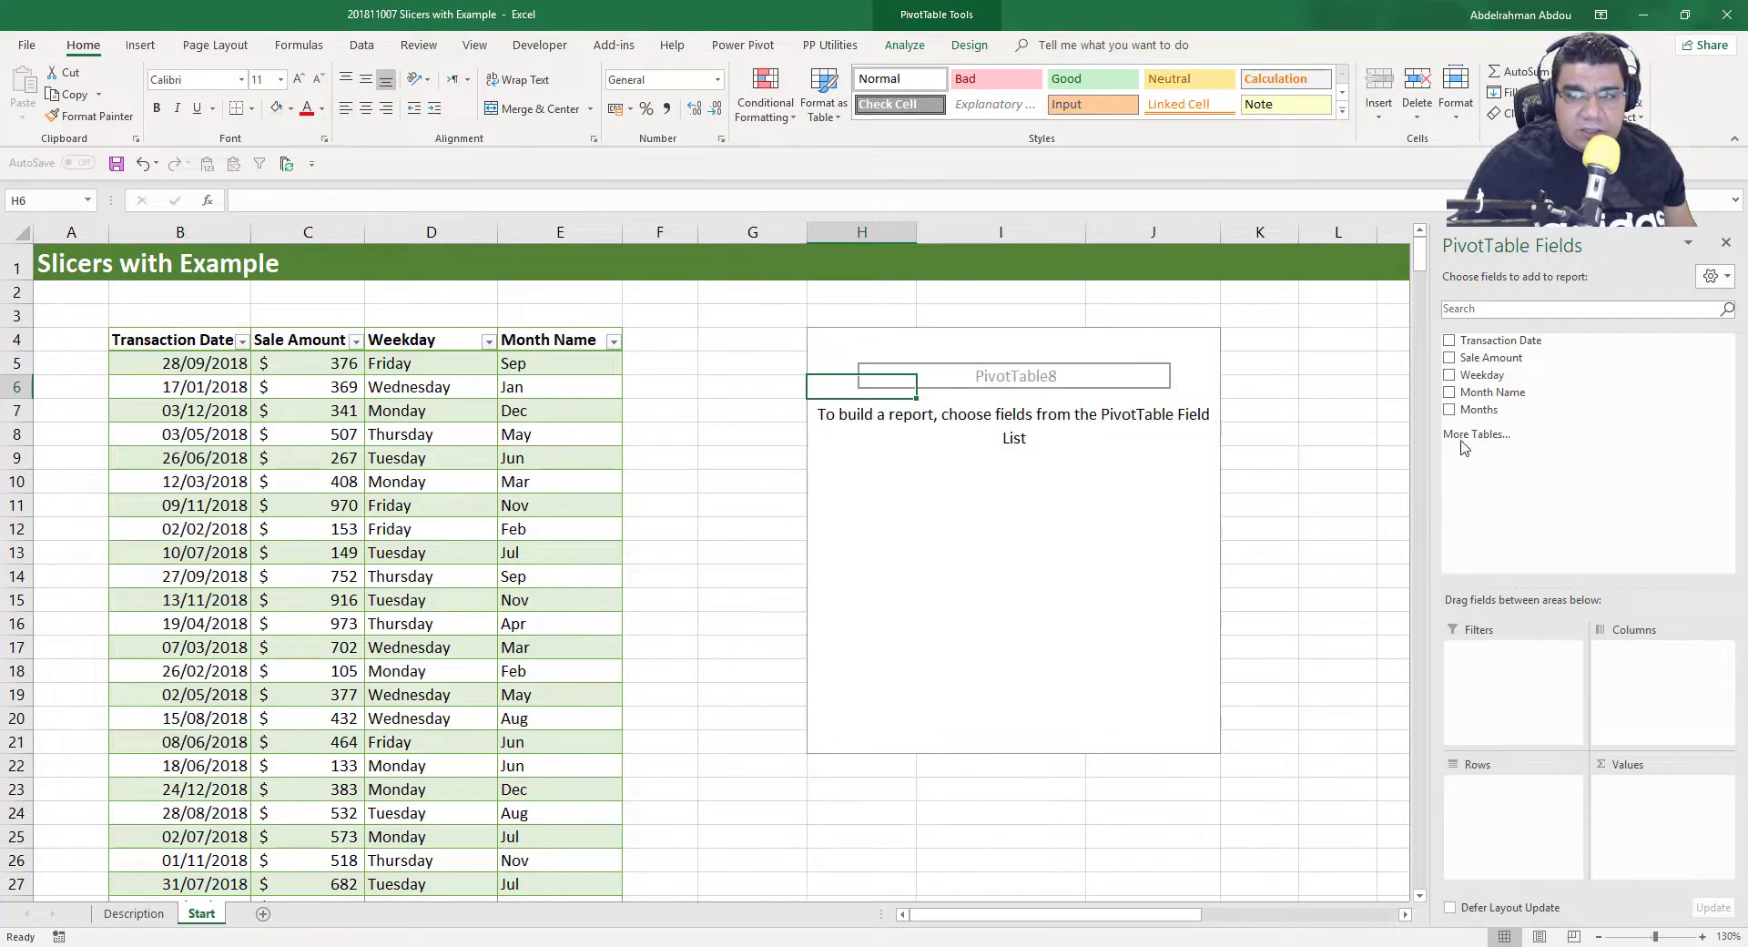
{"action": "left_click_drag", "start_coordinate": [1482, 374], "coordinate": [1502, 819]}
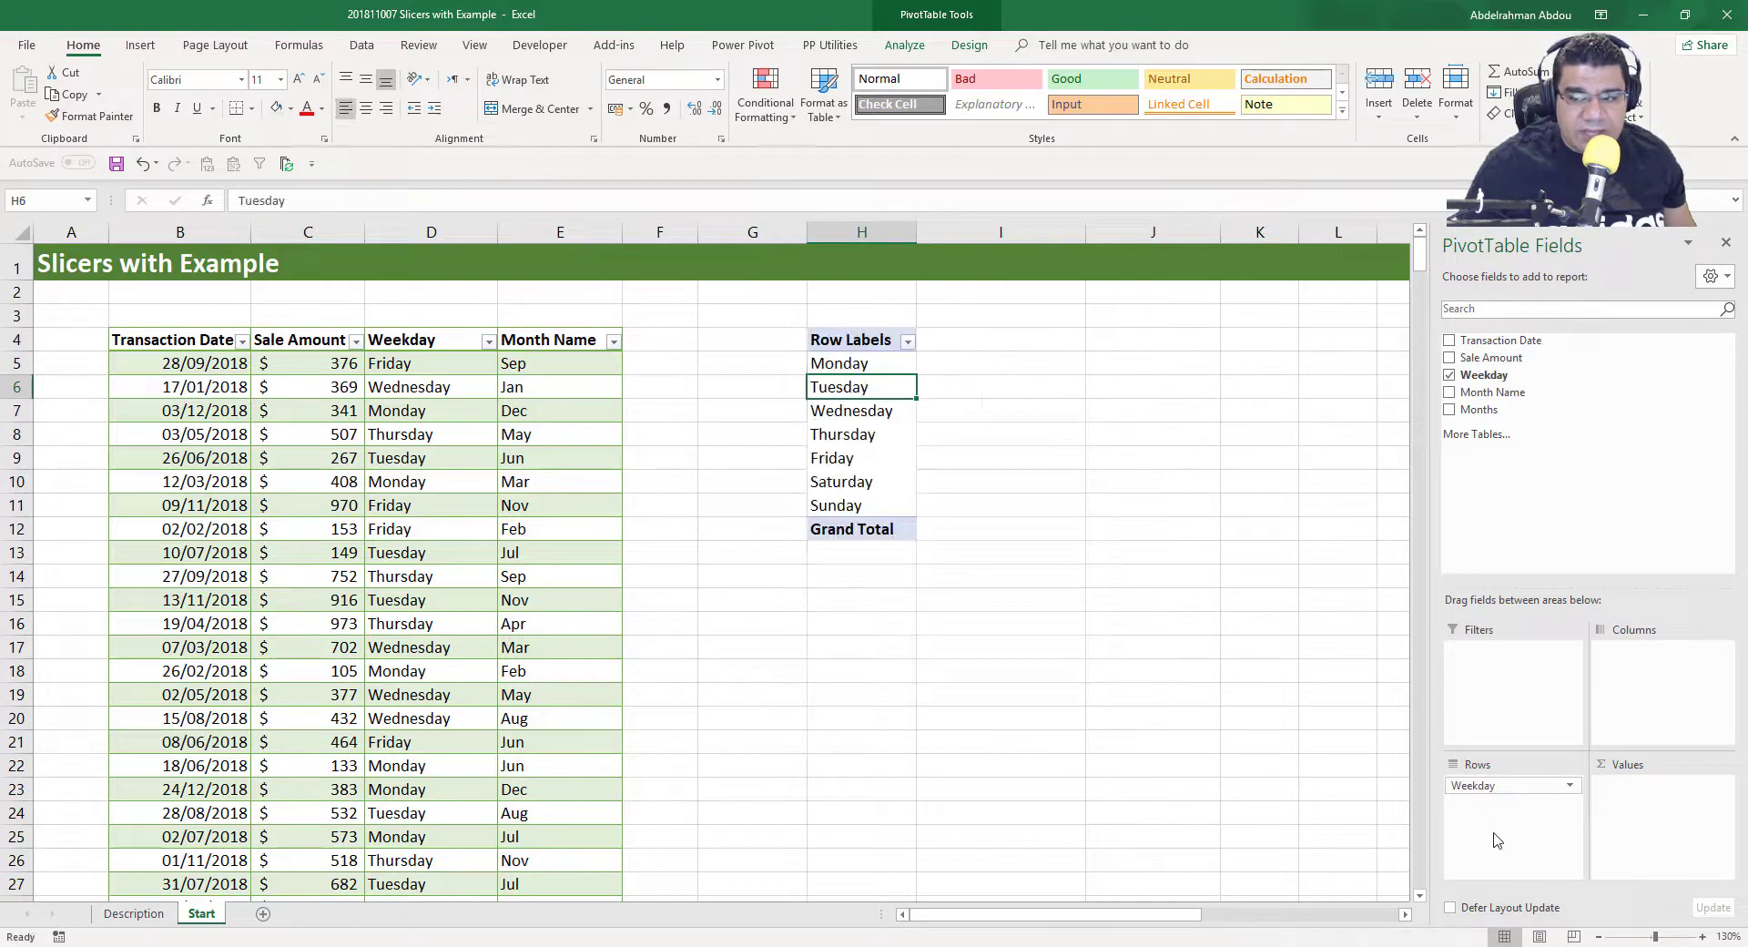
{"action": "left_click_drag", "start_coordinate": [1515, 357], "coordinate": [1666, 803]}
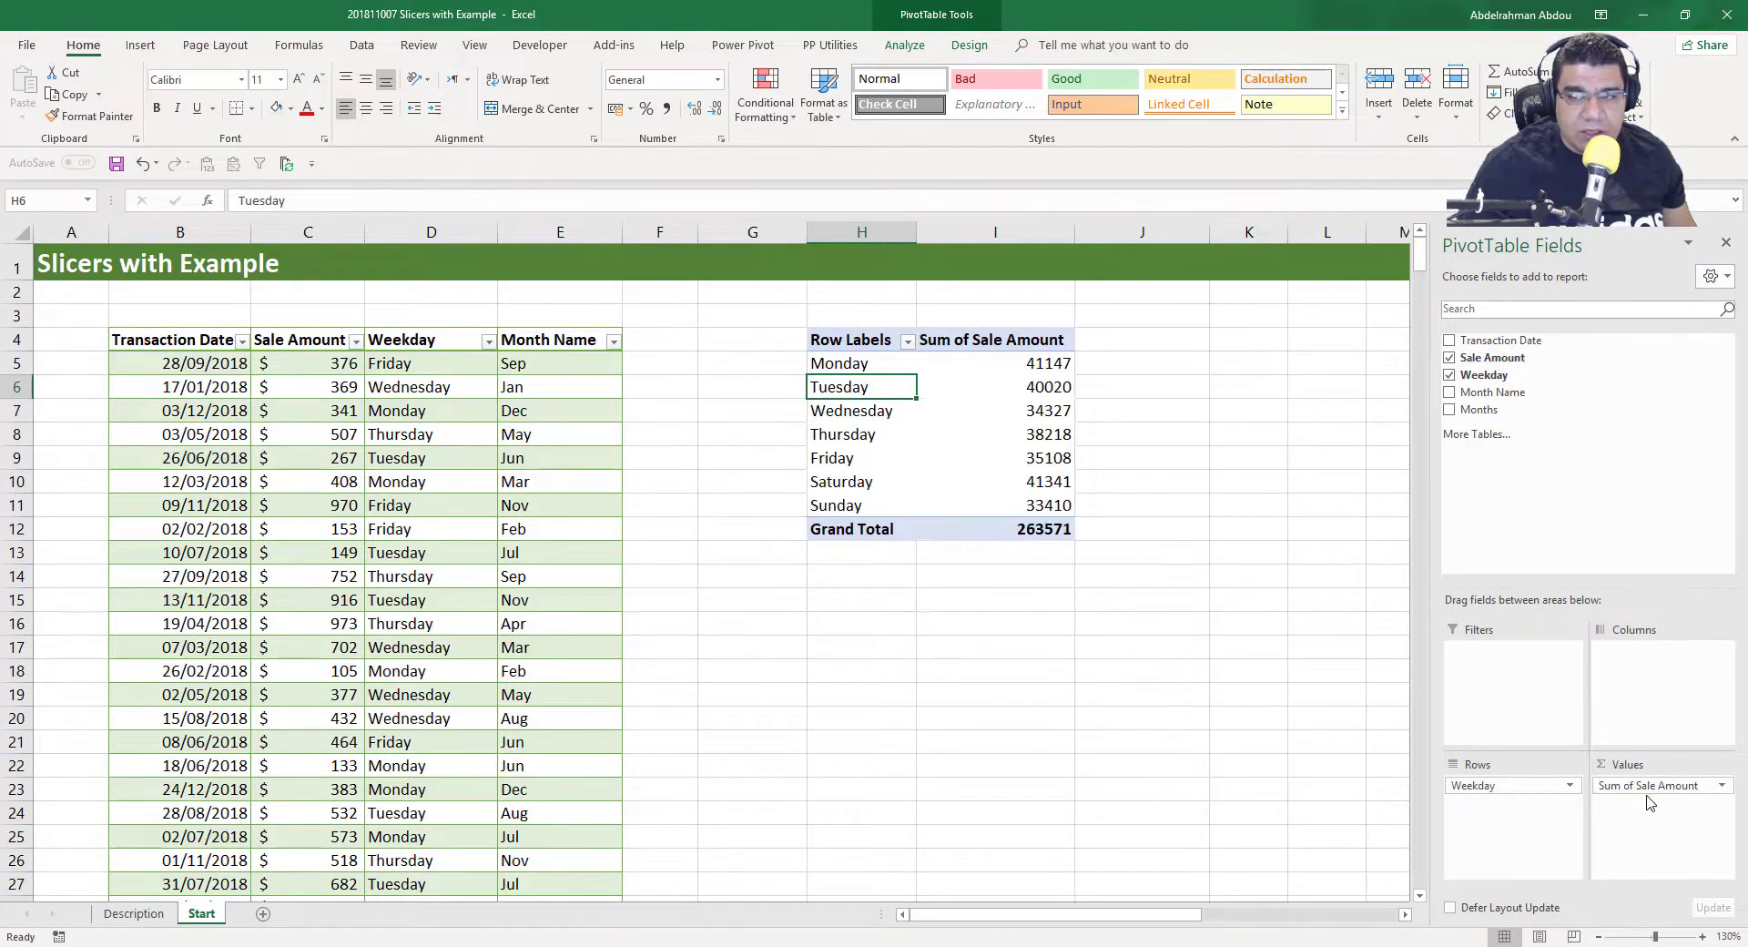
Apply a light green PivotTable style to the weekday sales PivotTable
{"action": "left_click", "coordinate": [981, 414]}
{"action": "key", "text": "Up"}
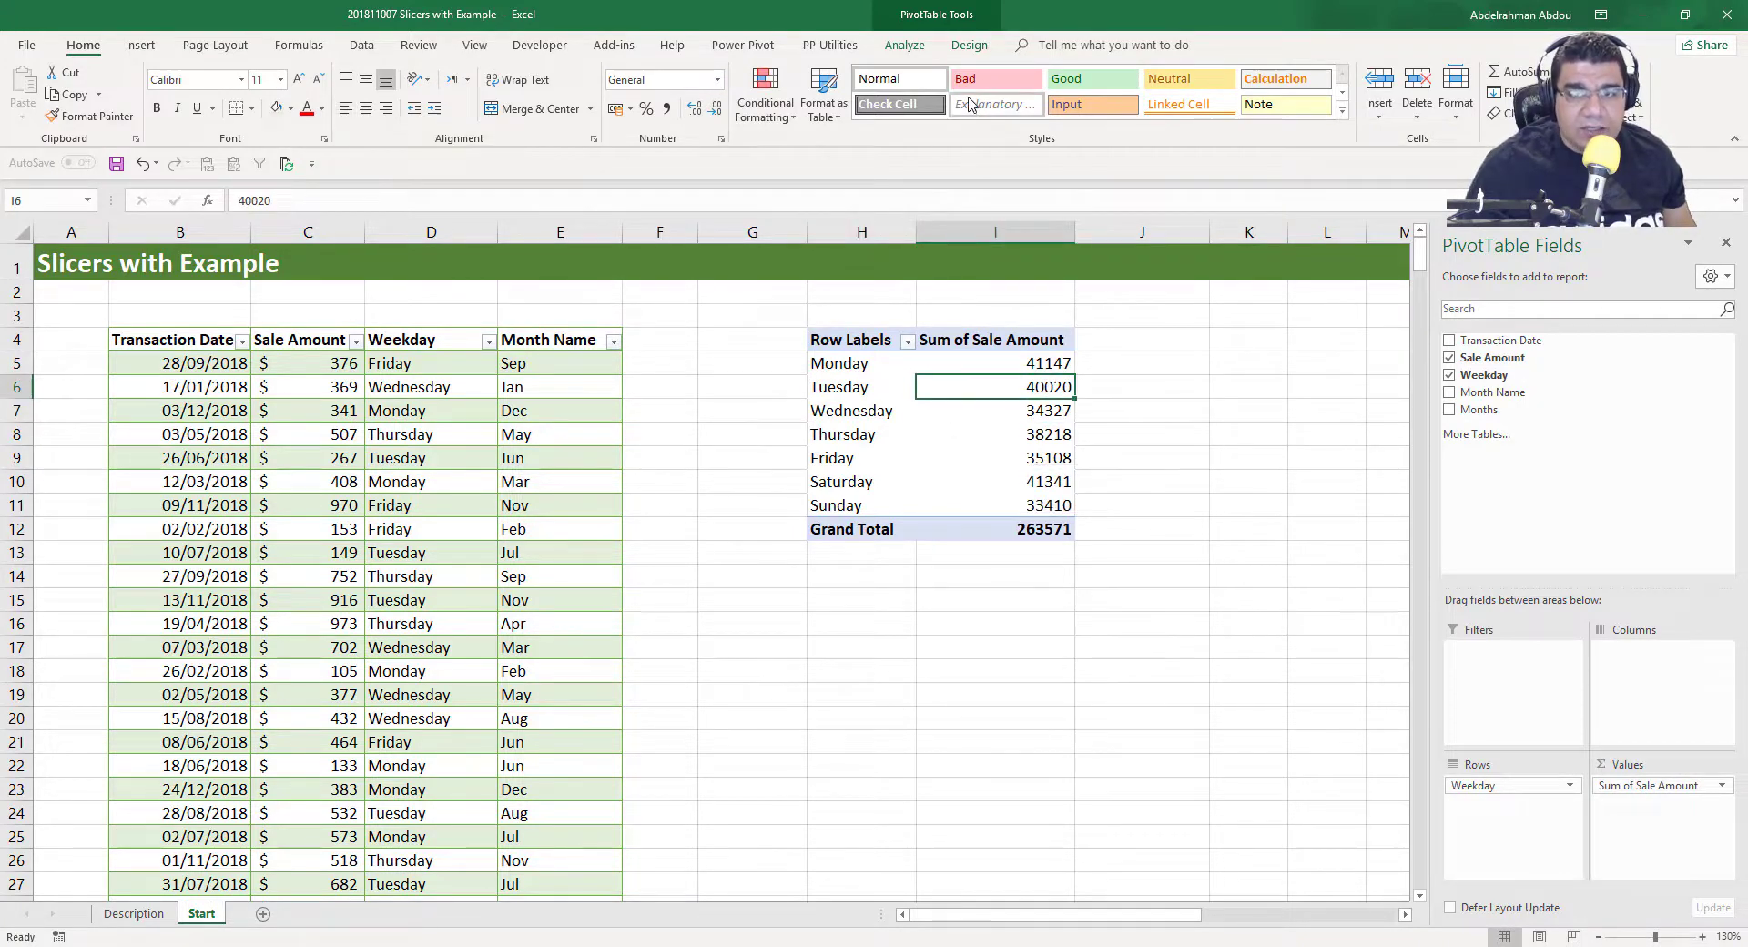
{"action": "left_click", "coordinate": [970, 45]}
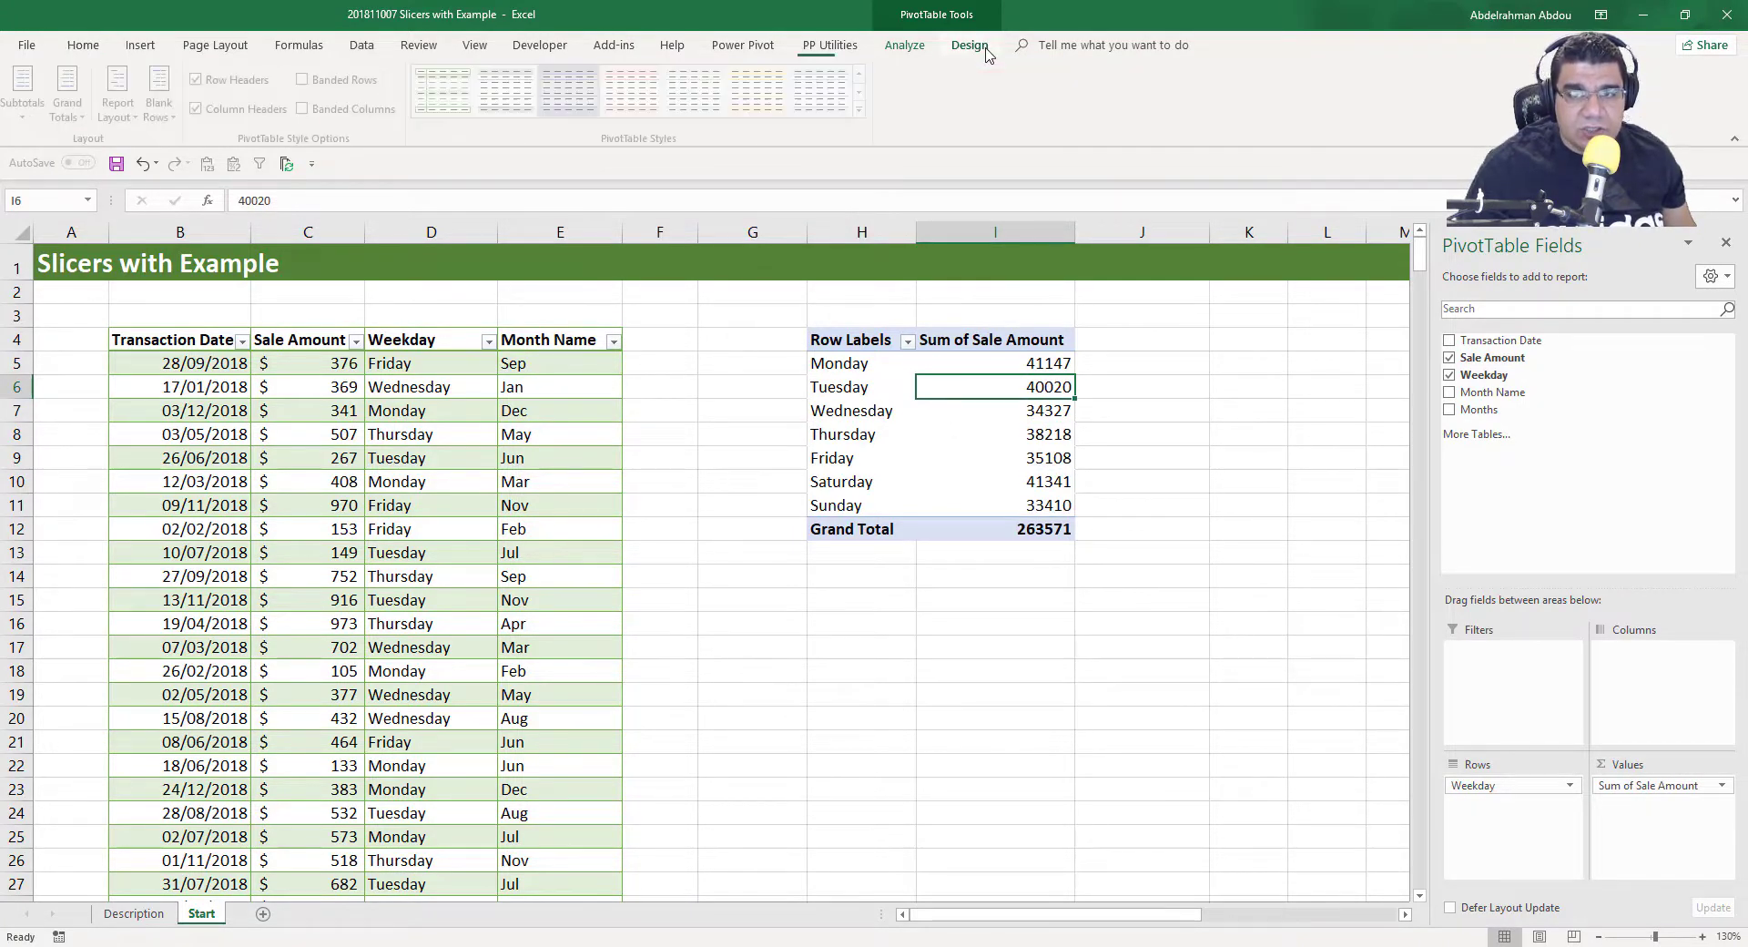
{"action": "left_click", "coordinate": [865, 110]}
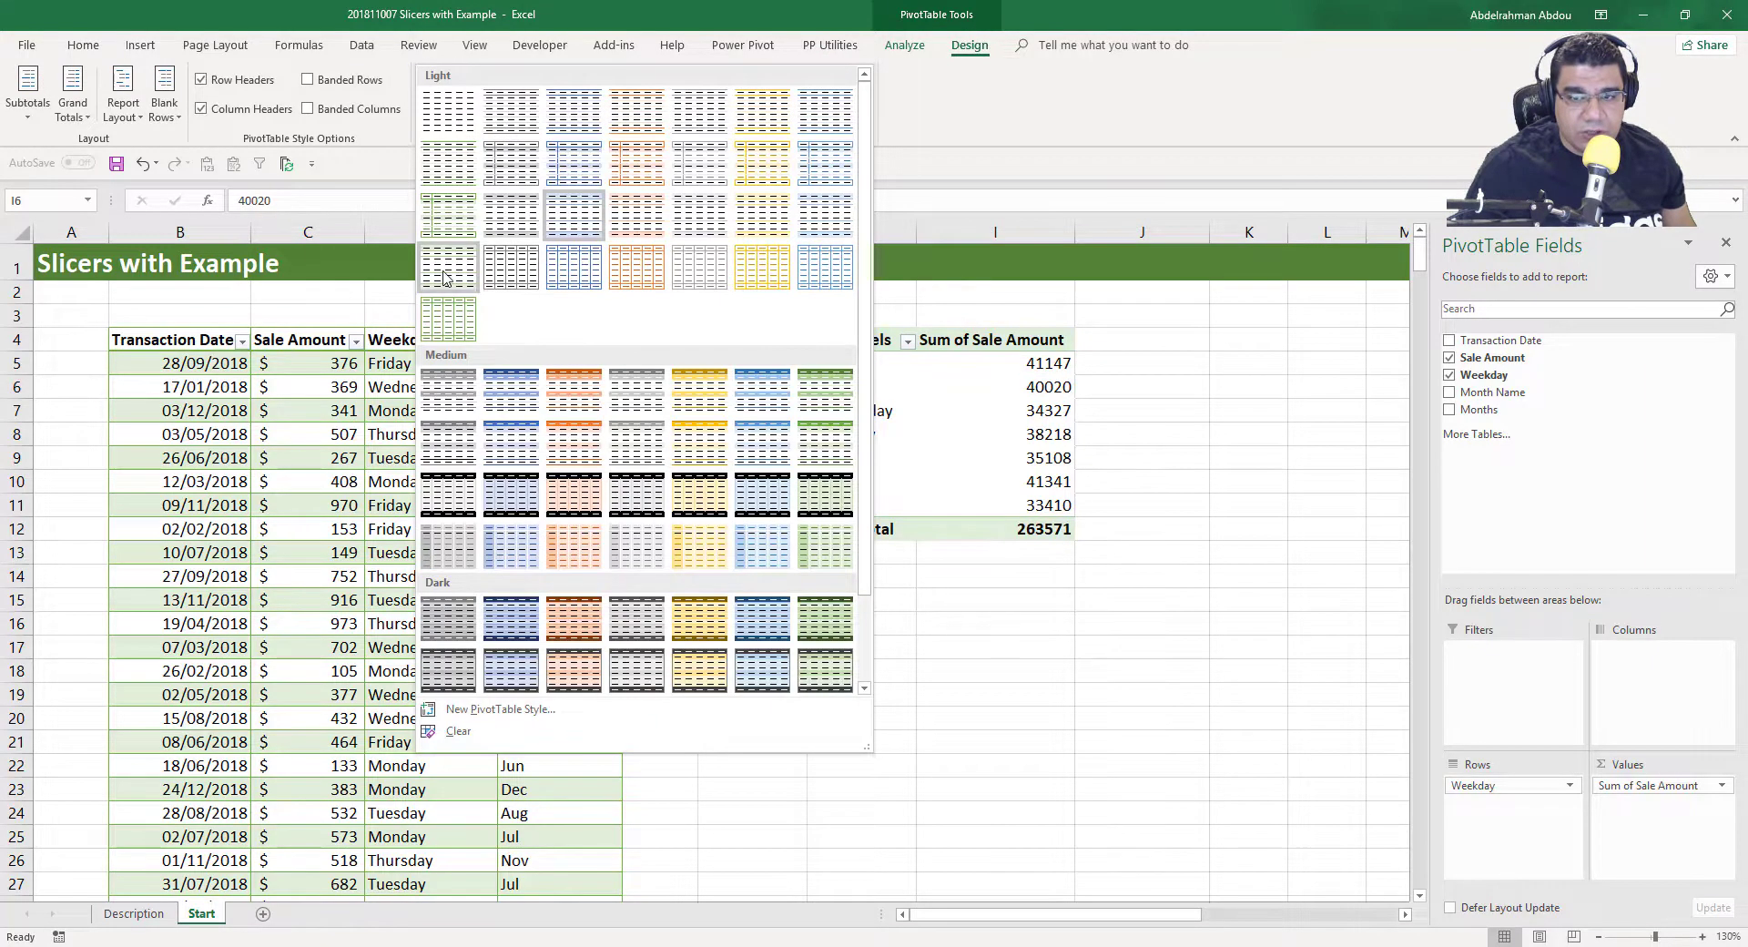
{"action": "key", "text": "Escape"}
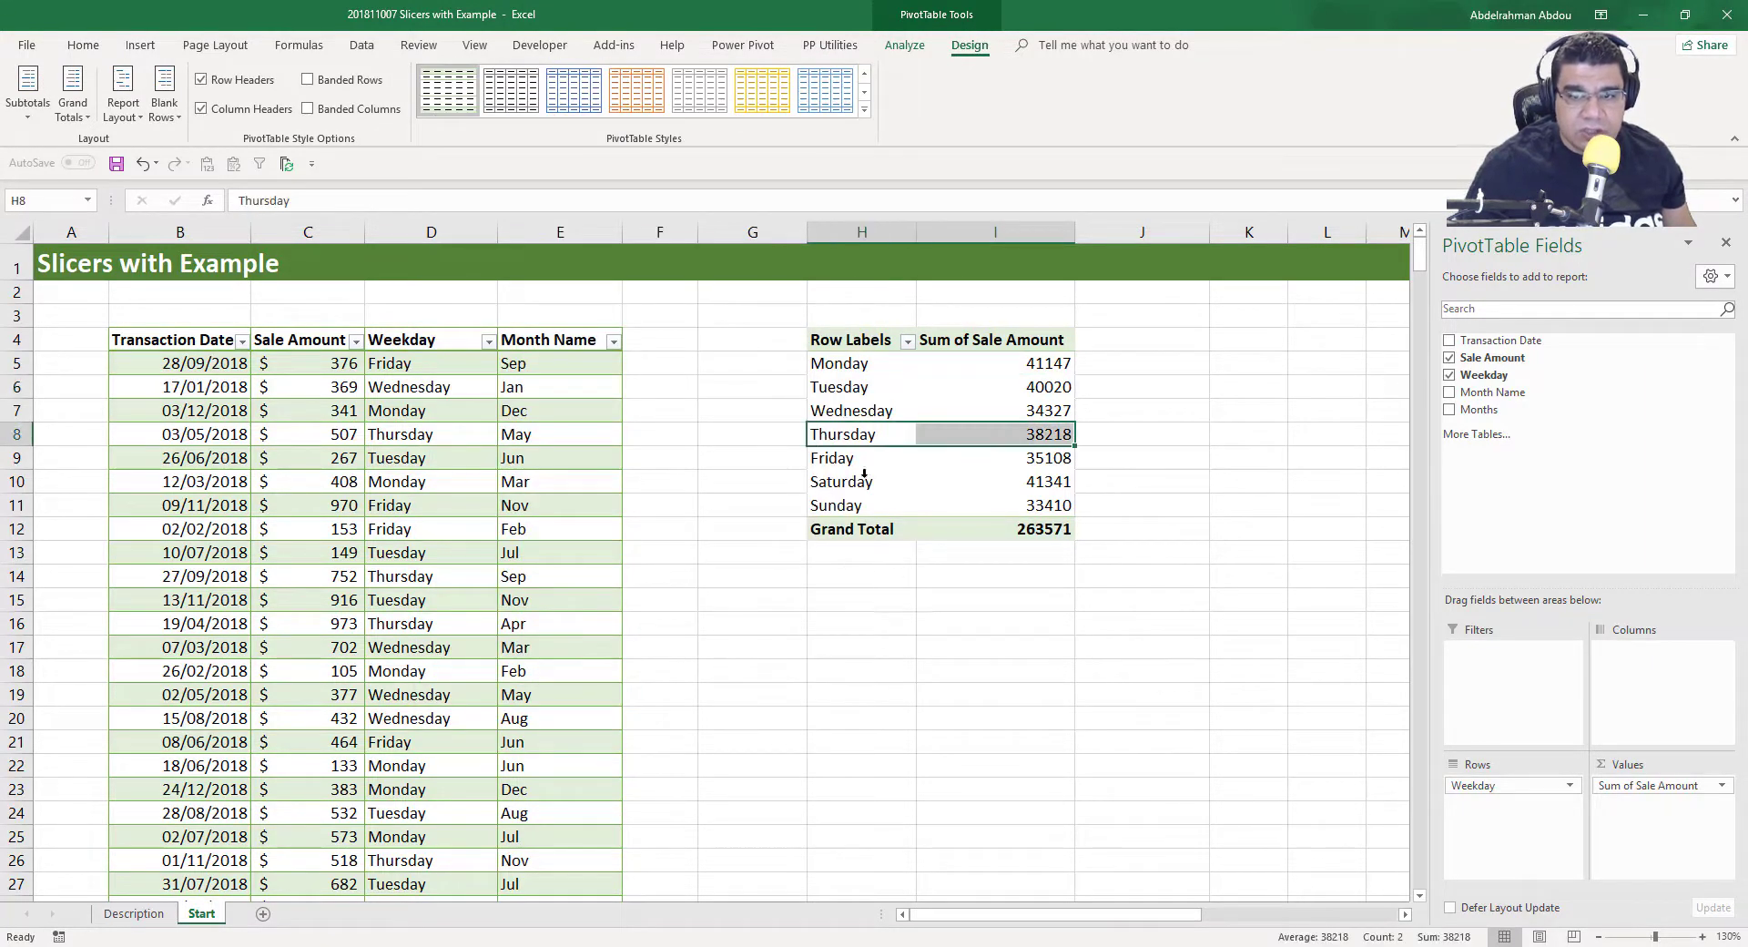
Insert a column PivotChart of sales by weekday from the PivotTable and place it below the table
{"action": "left_click", "coordinate": [845, 435]}
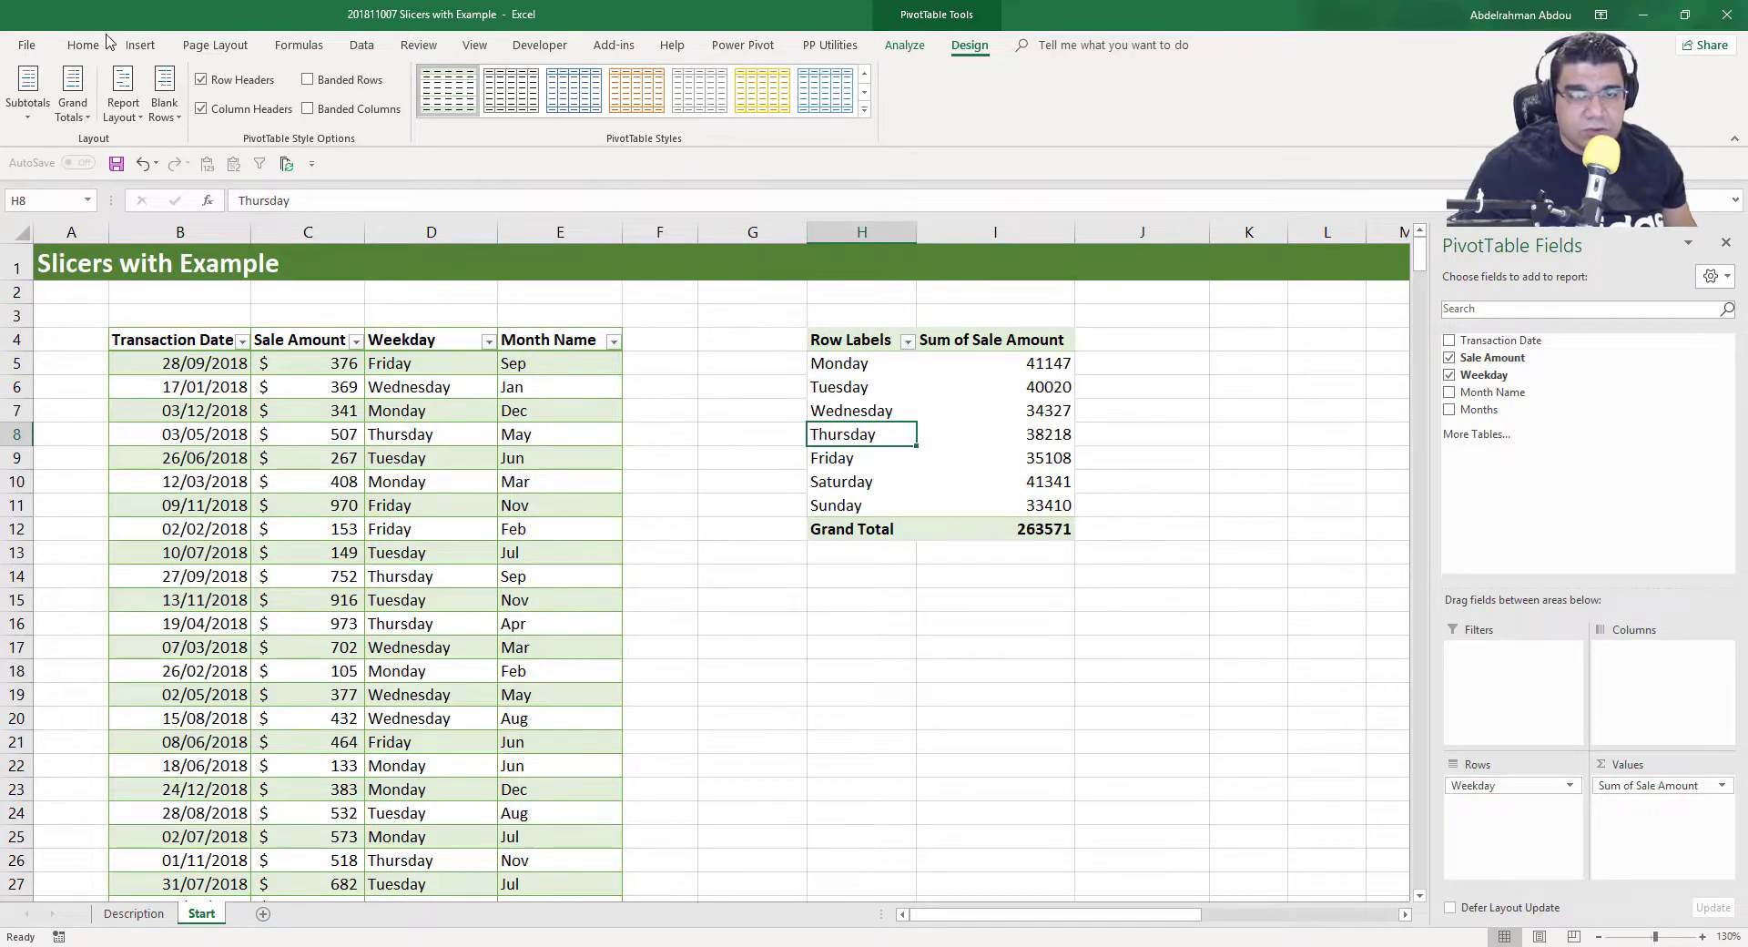
{"action": "left_click", "coordinate": [141, 46]}
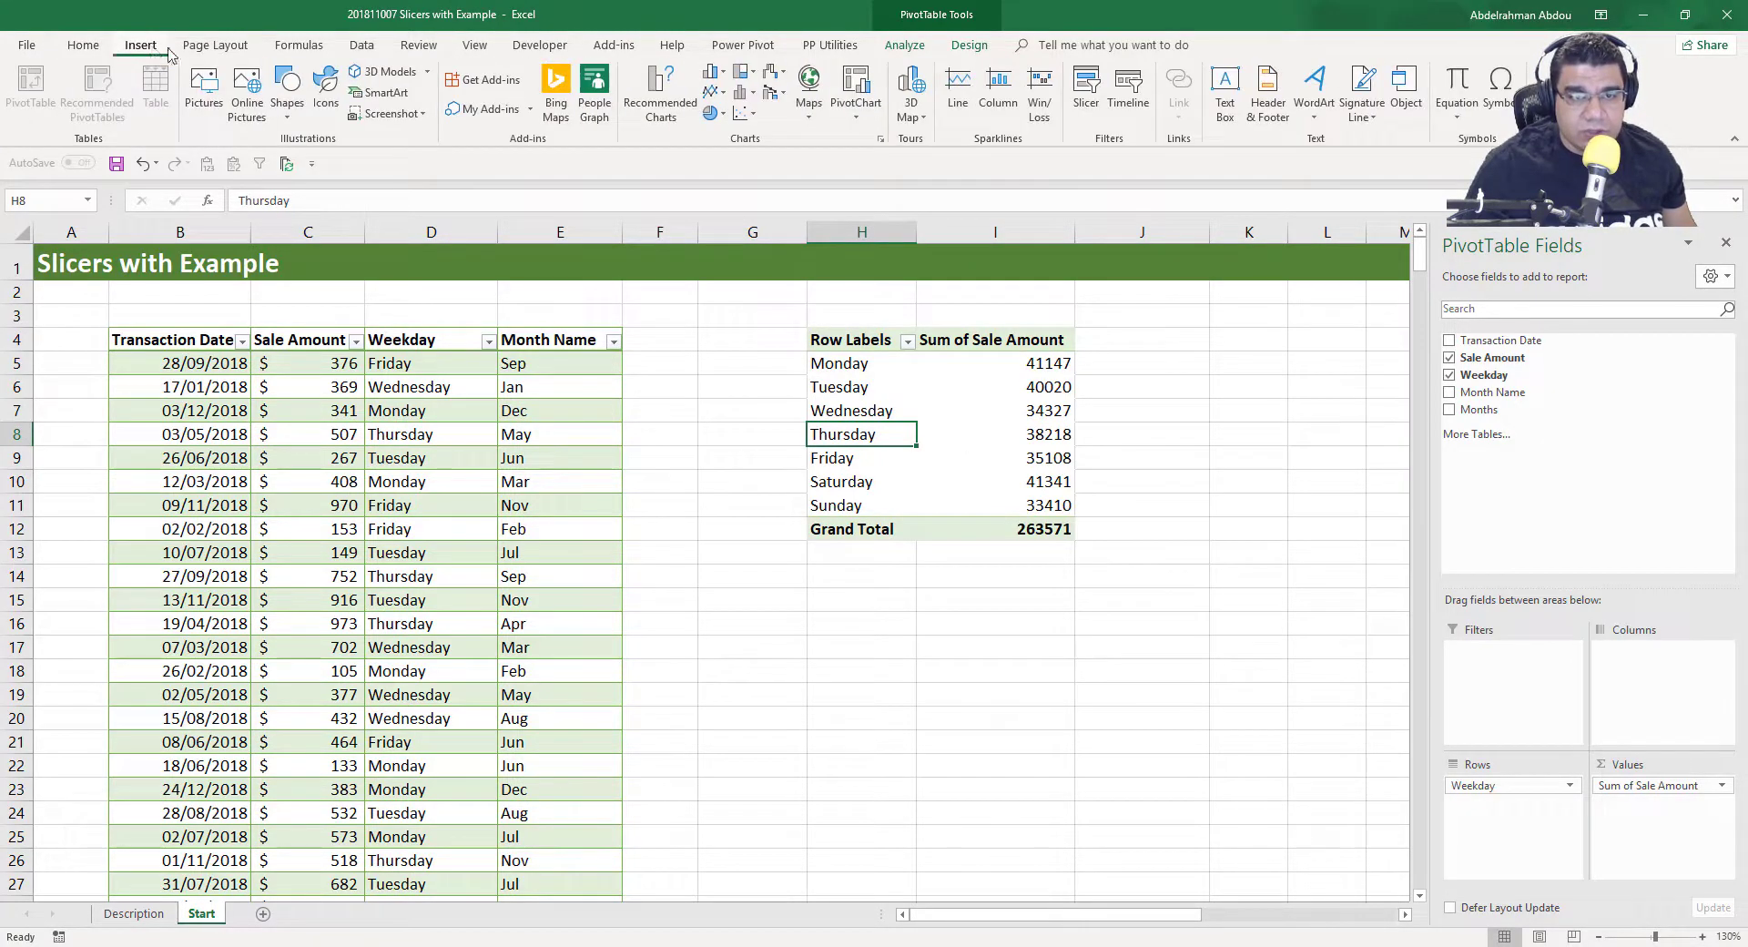
{"action": "left_click", "coordinate": [848, 117]}
{"action": "left_click", "coordinate": [874, 139]}
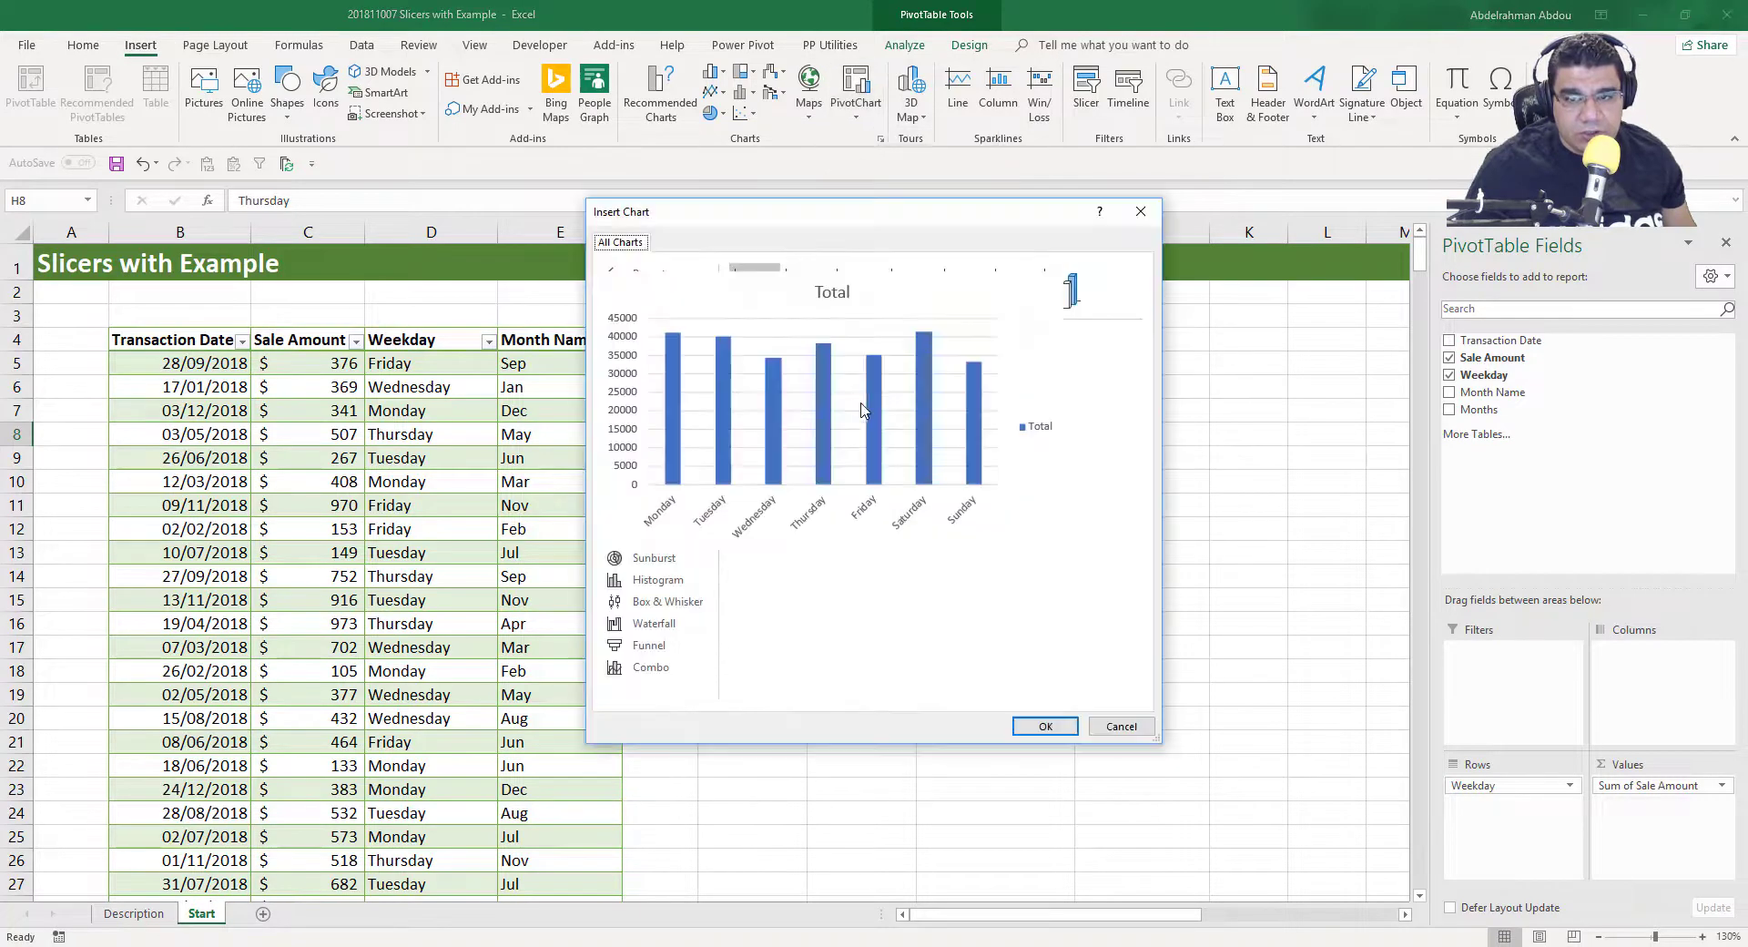
{"action": "left_click", "coordinate": [1045, 725]}
{"action": "left_click_drag", "start_coordinate": [759, 416], "coordinate": [1055, 650]}
Delete the chart's gridlines and change the chart title to "Sales by Weekday"
{"action": "scroll", "coordinate": [1246, 719], "scroll_direction": "down", "scroll_amount": 3}
{"action": "scroll", "coordinate": [1246, 719], "scroll_direction": "up", "scroll_amount": 1}
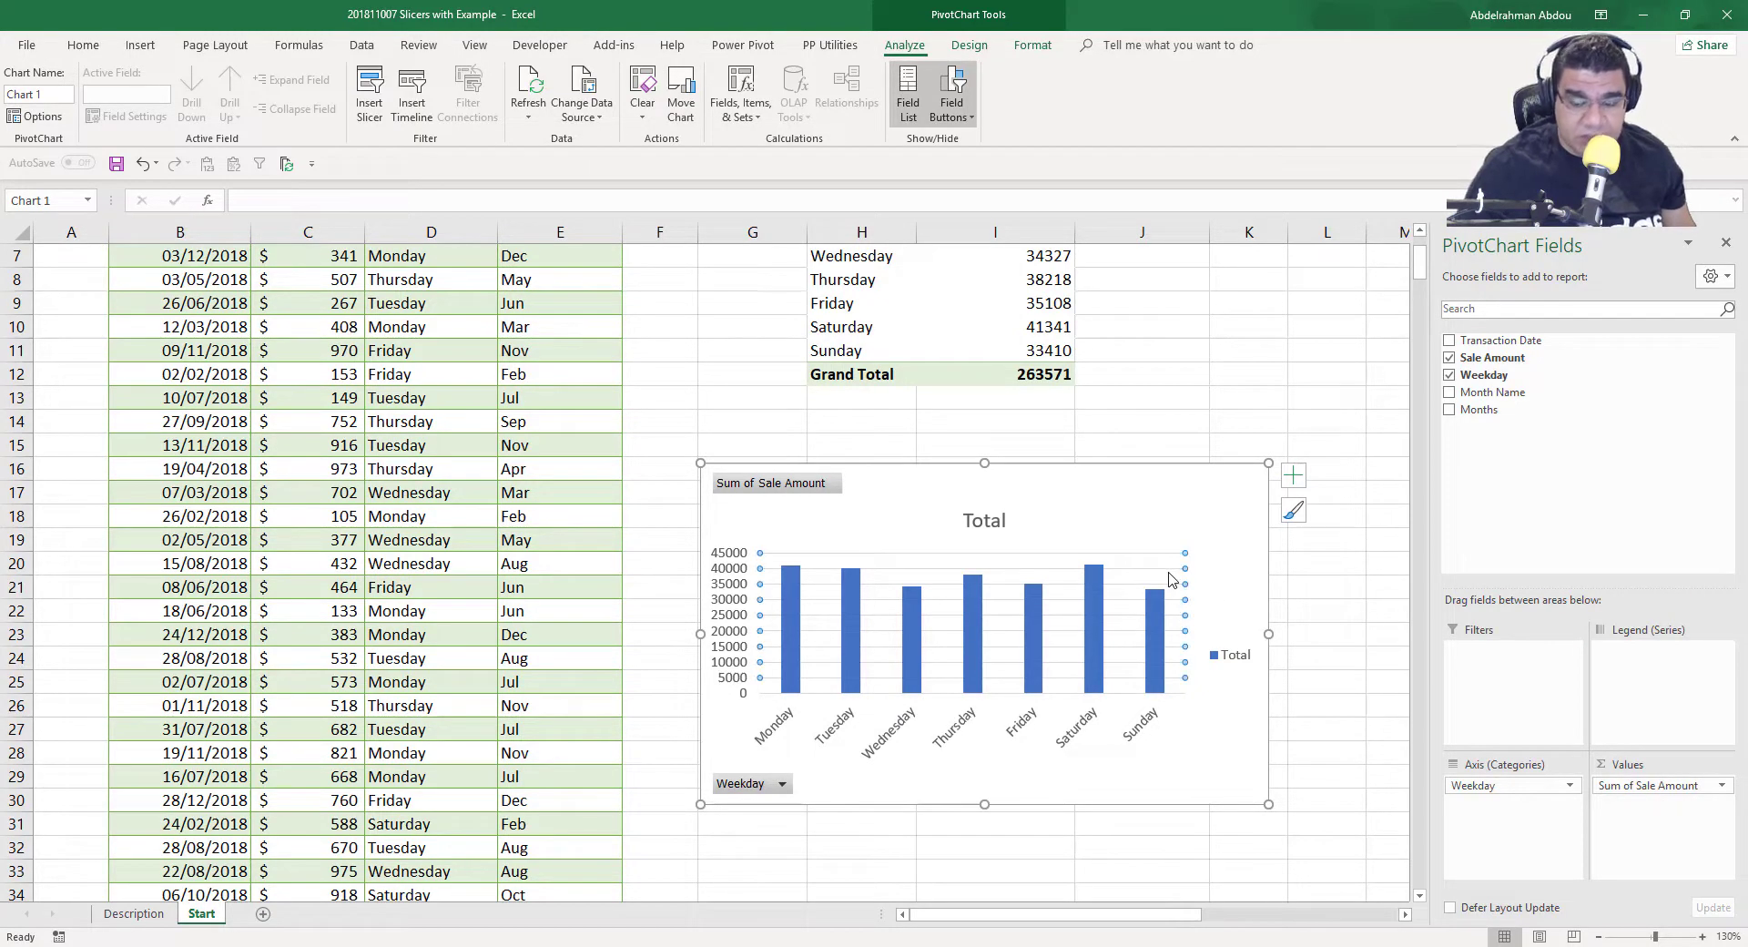
{"action": "key", "text": "Delete"}
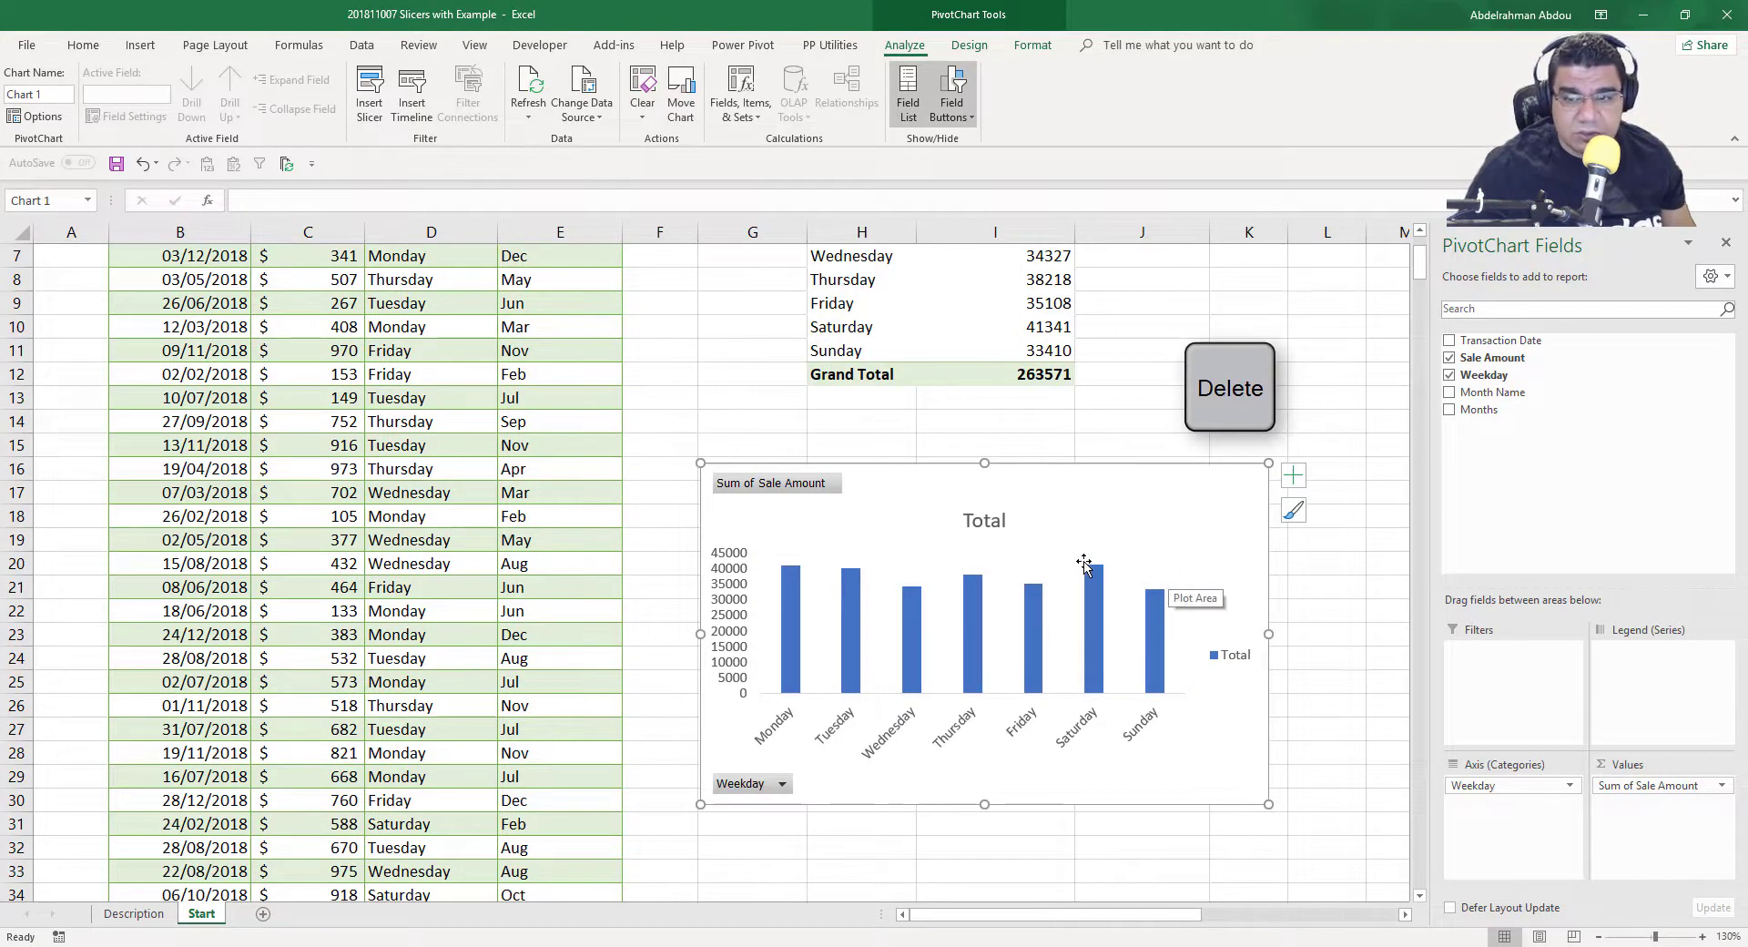
{"action": "left_click", "coordinate": [993, 520]}
{"action": "double_click", "coordinate": [992, 520]}
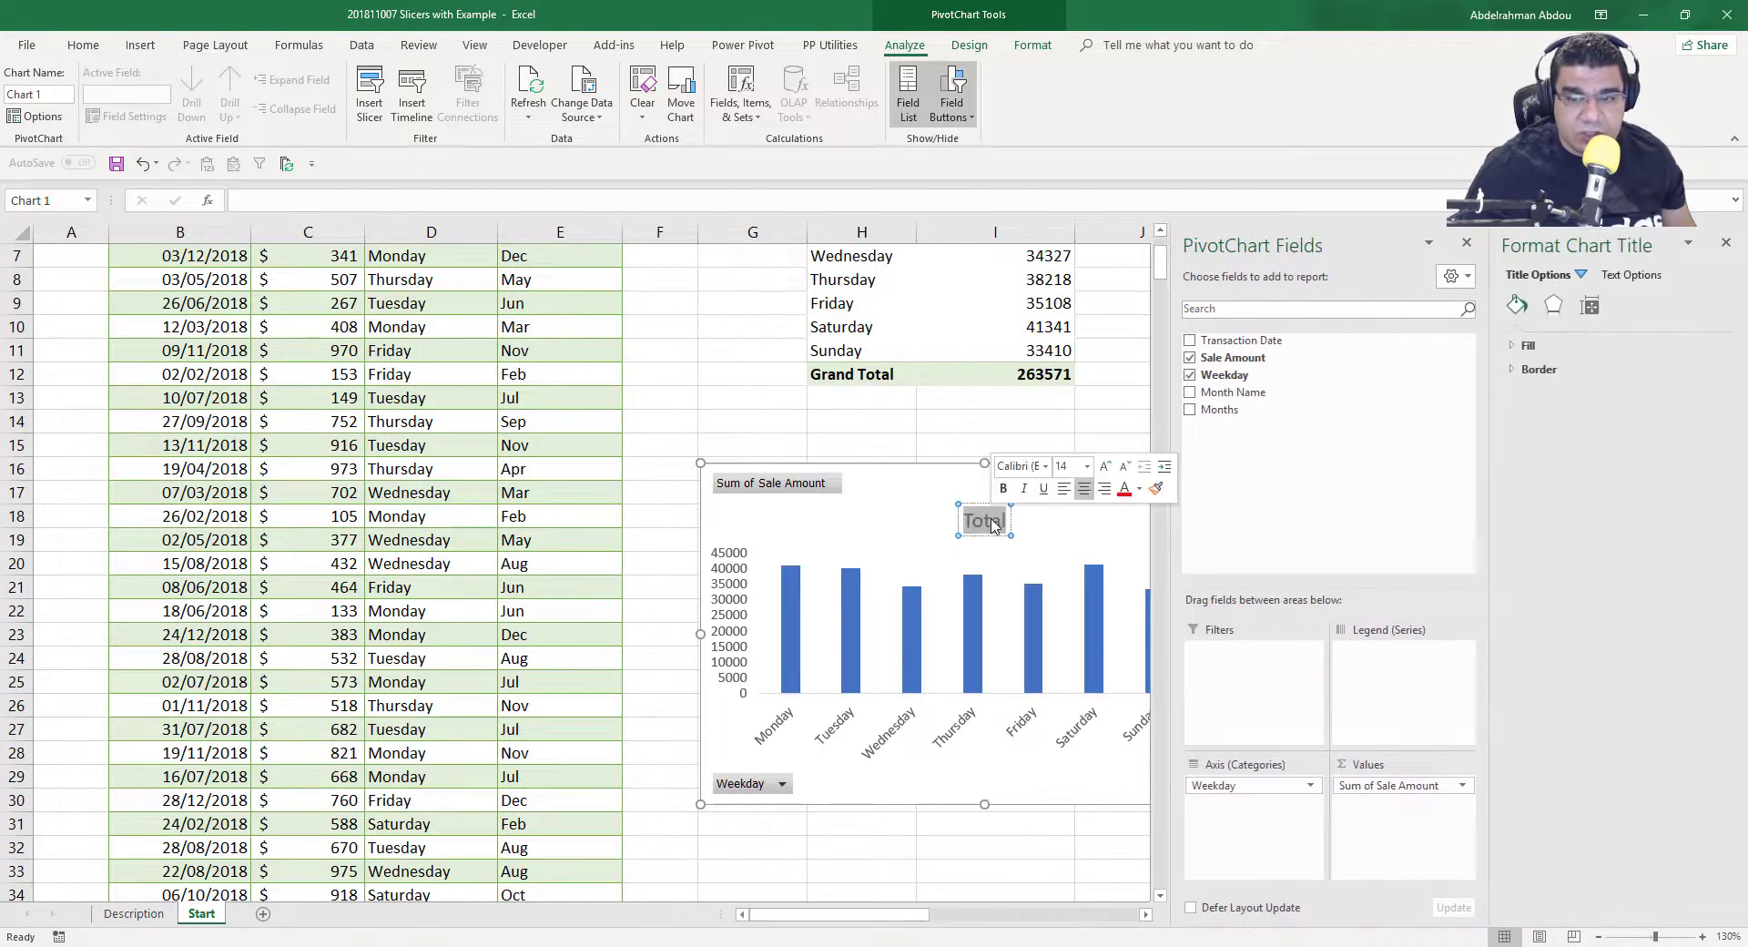
{"action": "type", "text": "Sales by"}
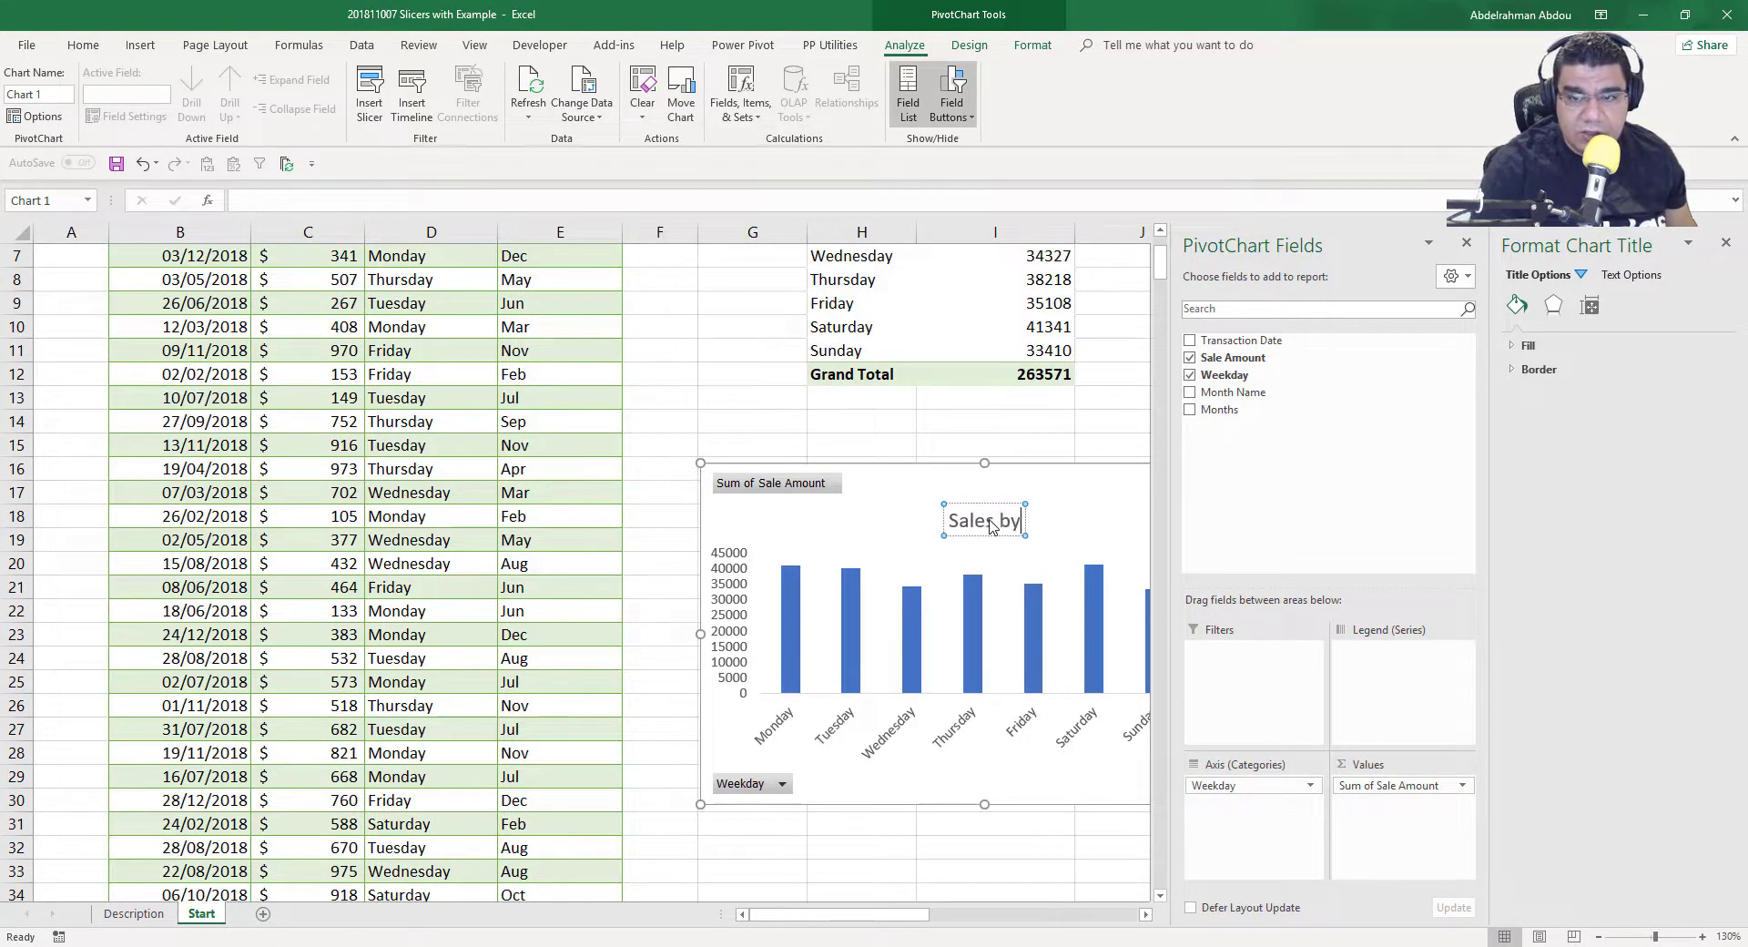
{"action": "type", "text": " Weekday"}
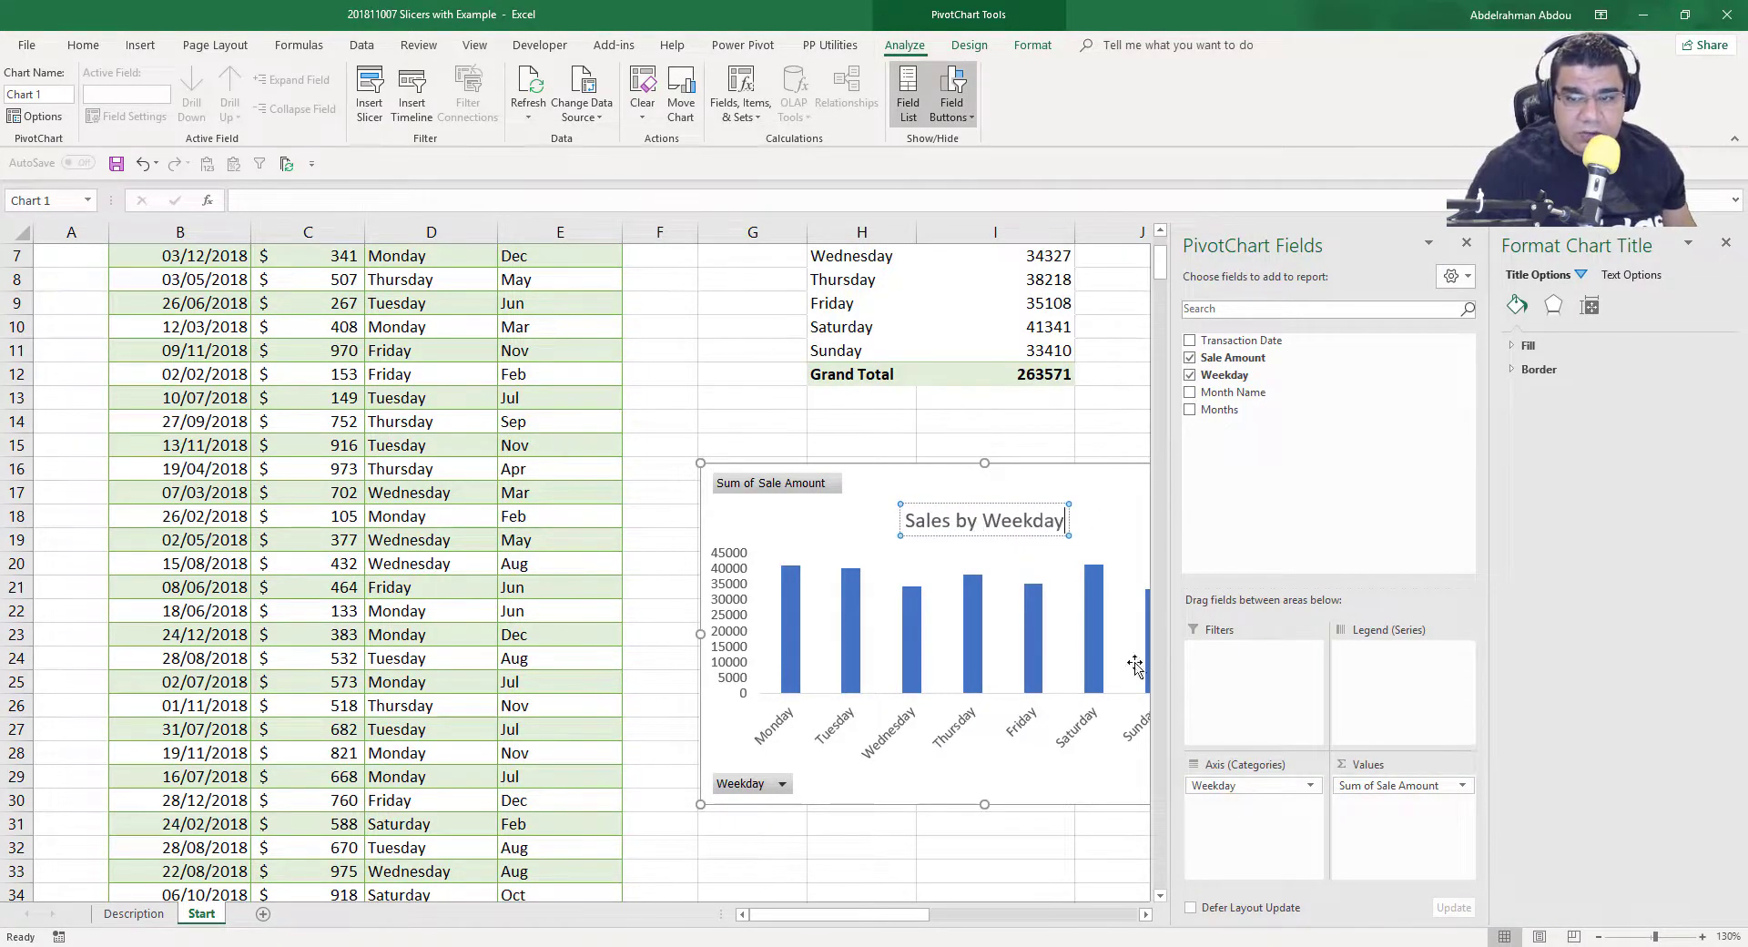
{"action": "left_click", "coordinate": [1047, 835]}
Fill the chart's column series with dark green
{"action": "left_click", "coordinate": [1038, 653]}
{"action": "right_click", "coordinate": [1038, 653]}
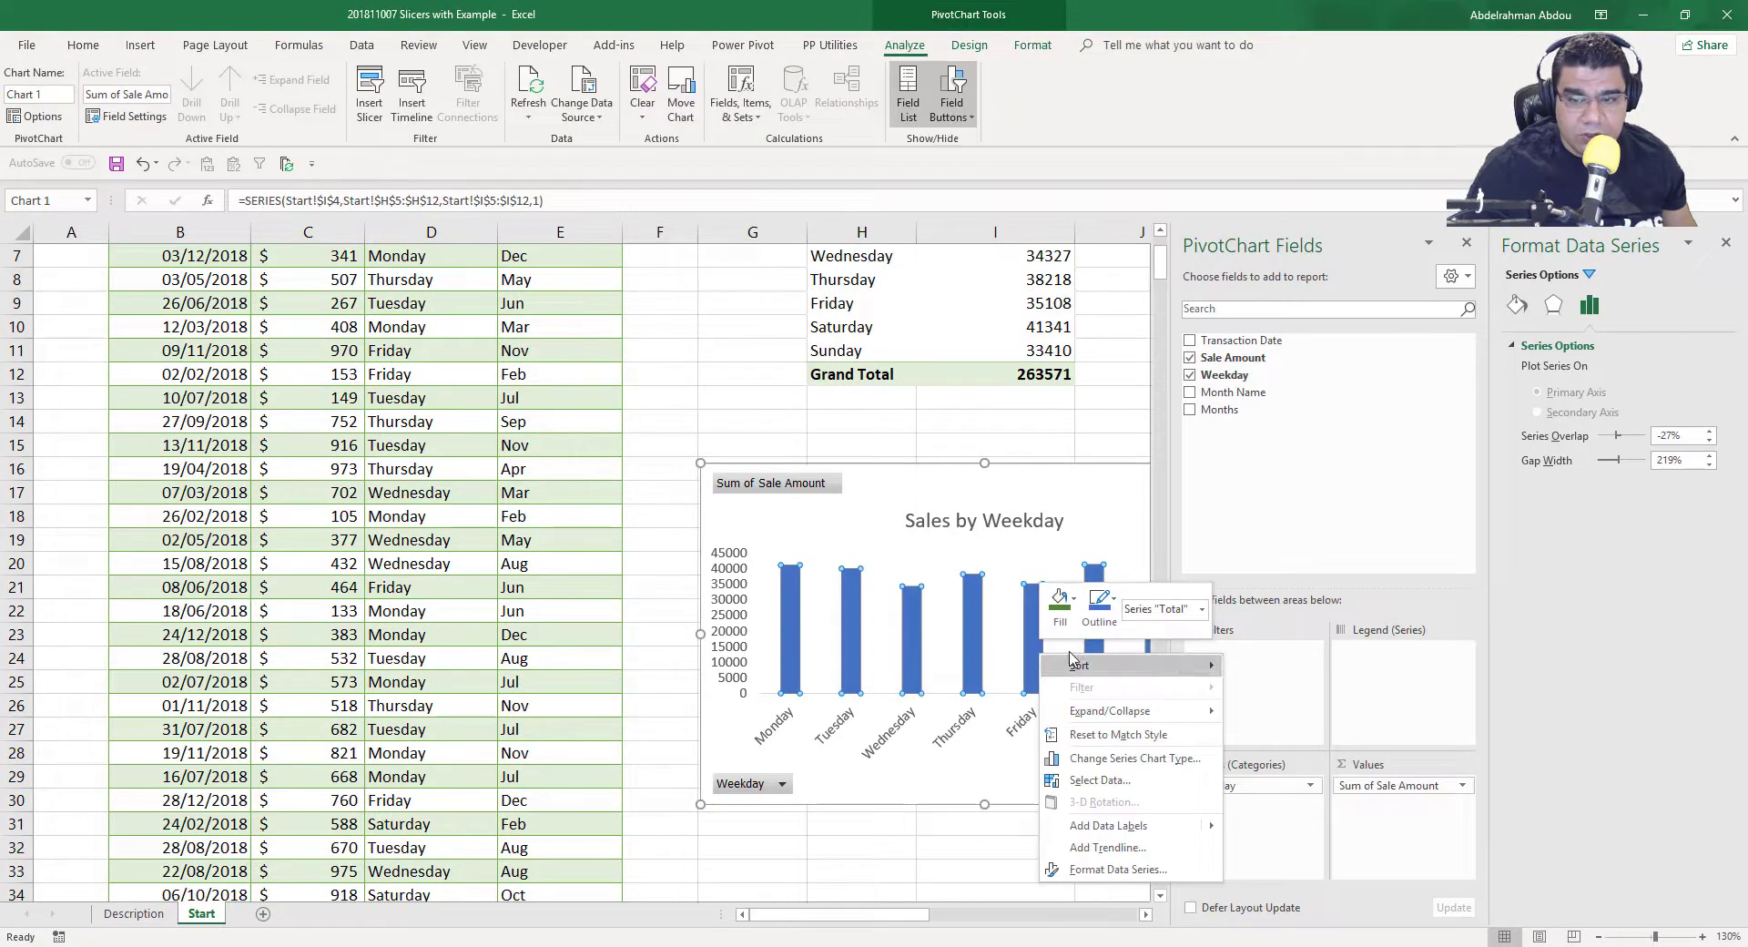
{"action": "left_click", "coordinate": [1074, 599]}
{"action": "left_click", "coordinate": [1191, 744]}
Hide all field buttons on the PivotChart
{"action": "left_click", "coordinate": [1011, 793]}
{"action": "right_click", "coordinate": [786, 490]}
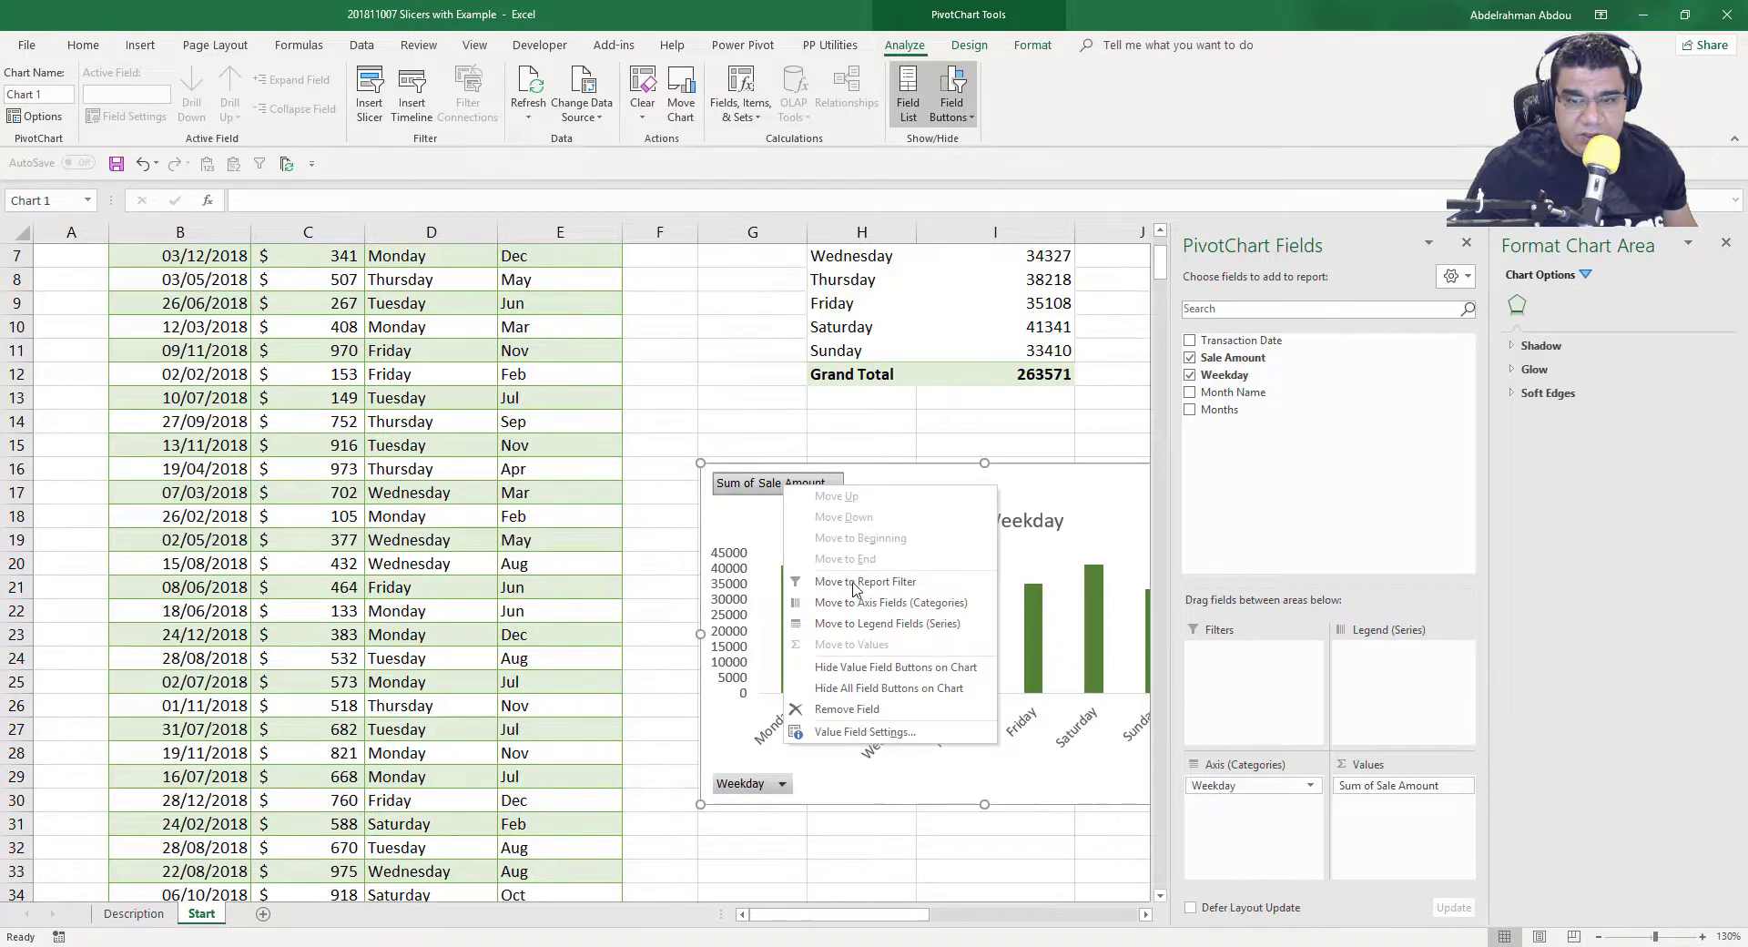
{"action": "left_click", "coordinate": [857, 689]}
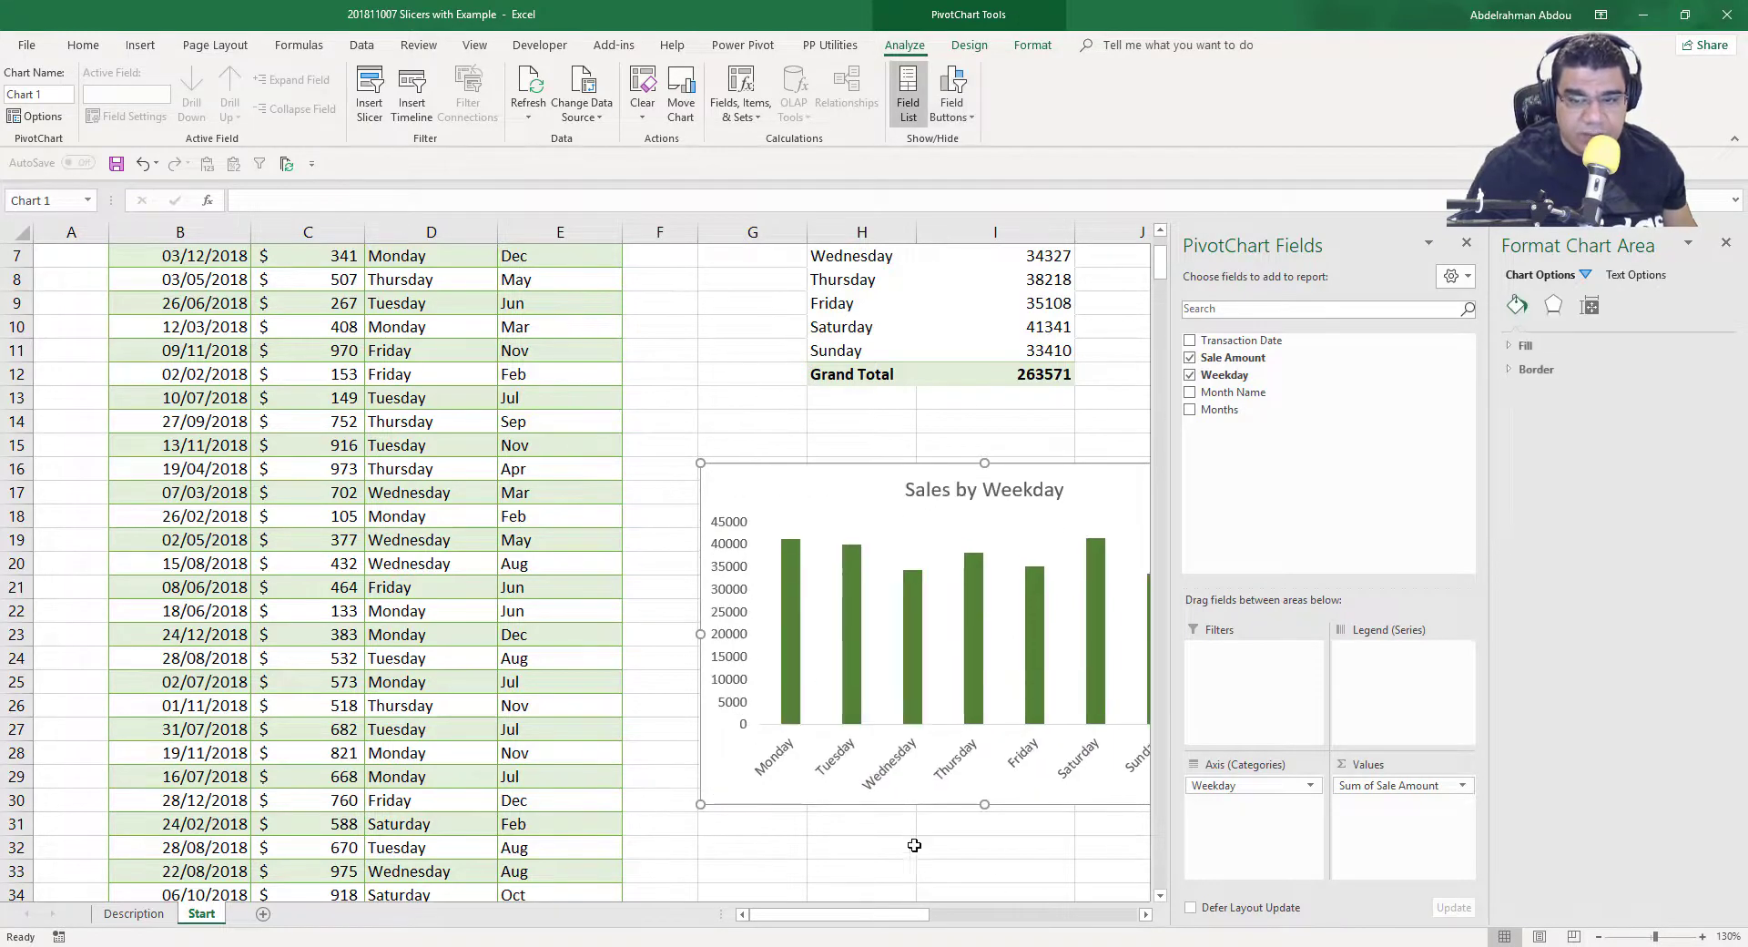
{"action": "key", "text": "Escape"}
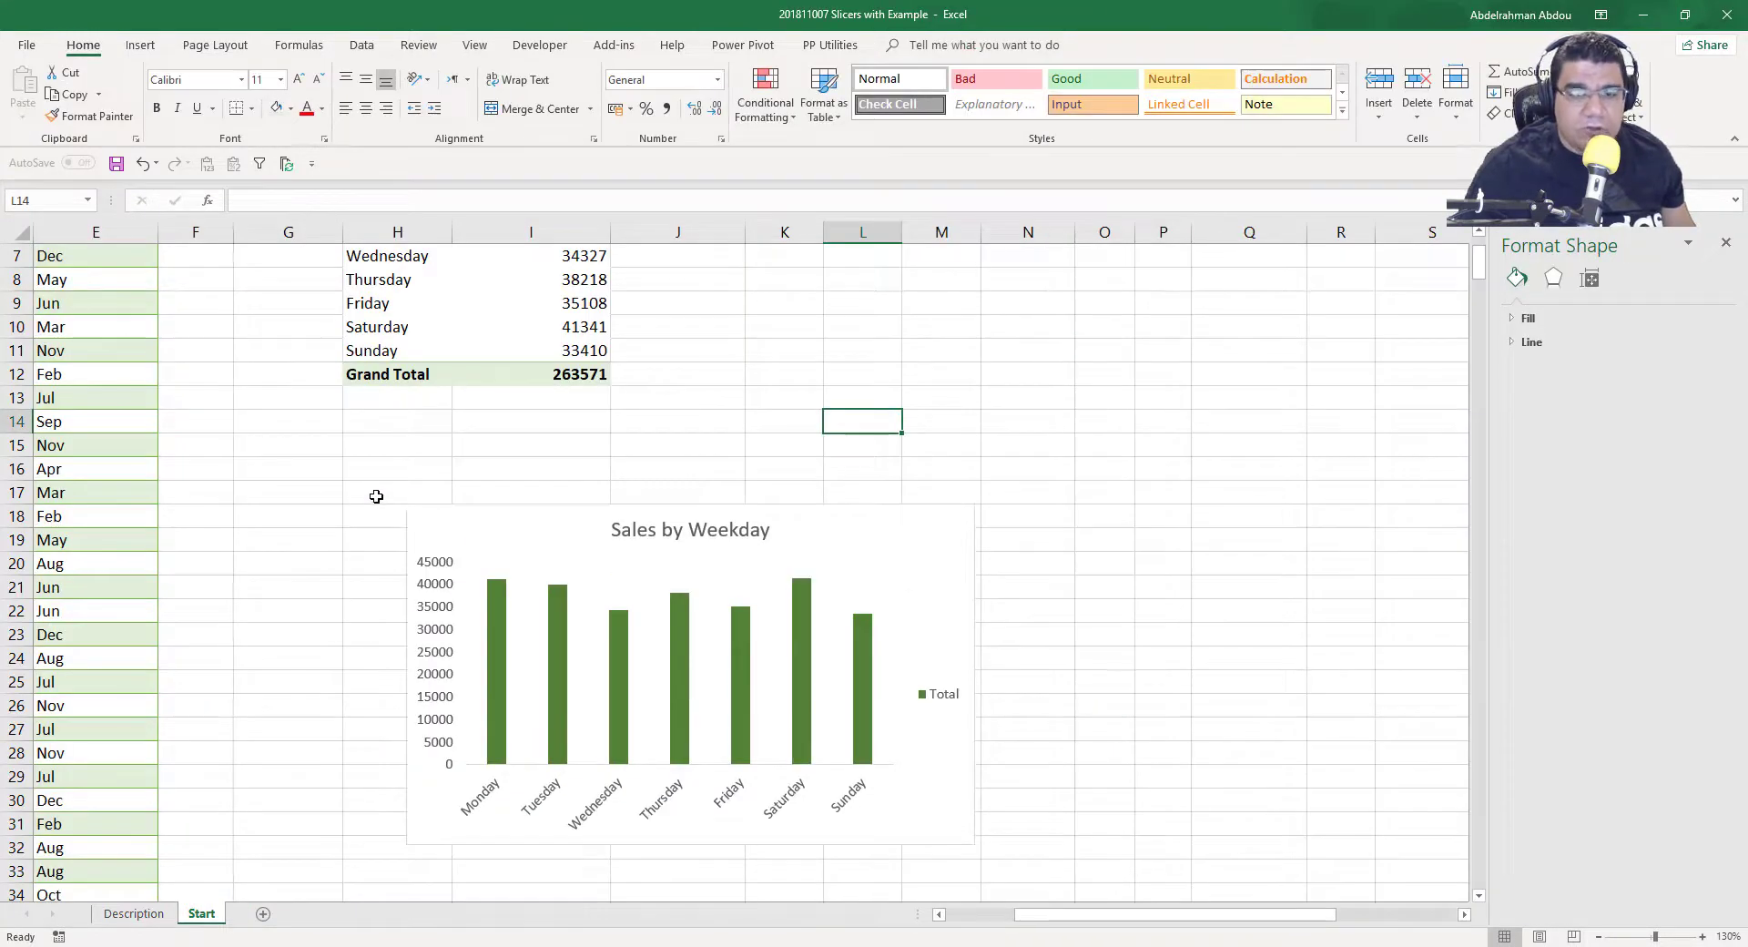
Fill the cells H17:N32 behind the chart with light green
{"action": "left_click_drag", "start_coordinate": [372, 499], "coordinate": [1006, 852]}
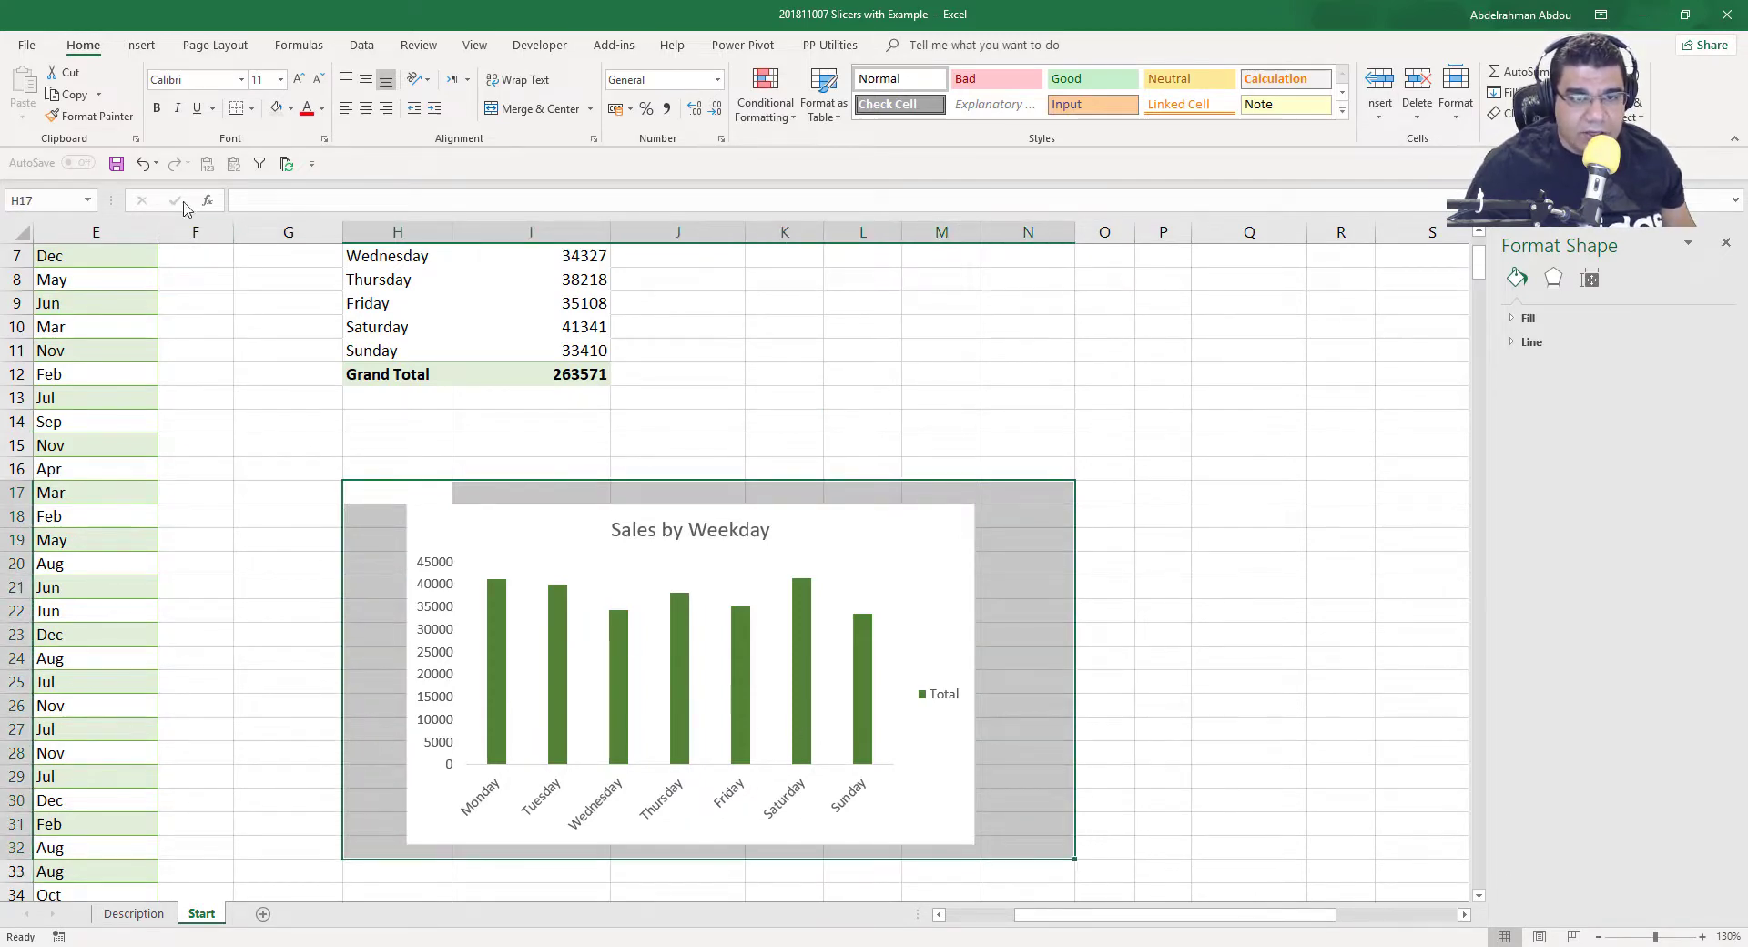
{"action": "left_click", "coordinate": [292, 108]}
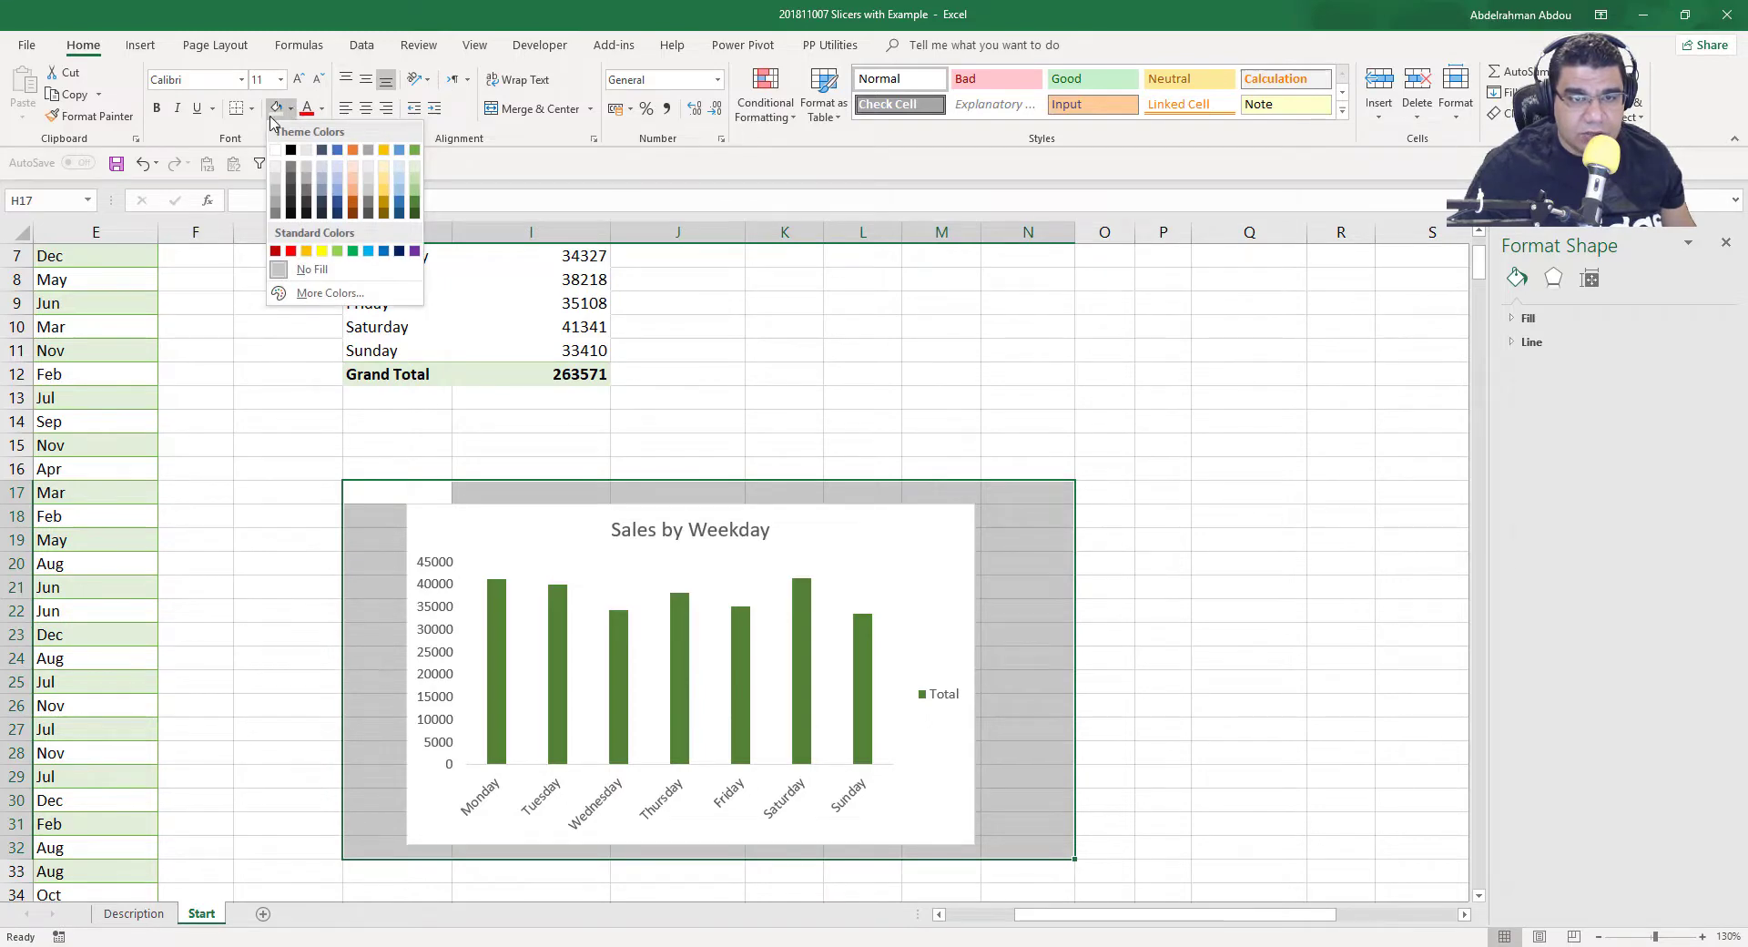
{"action": "left_click", "coordinate": [271, 110]}
Set the chart area to No fill and its border to No line
{"action": "left_click", "coordinate": [909, 562]}
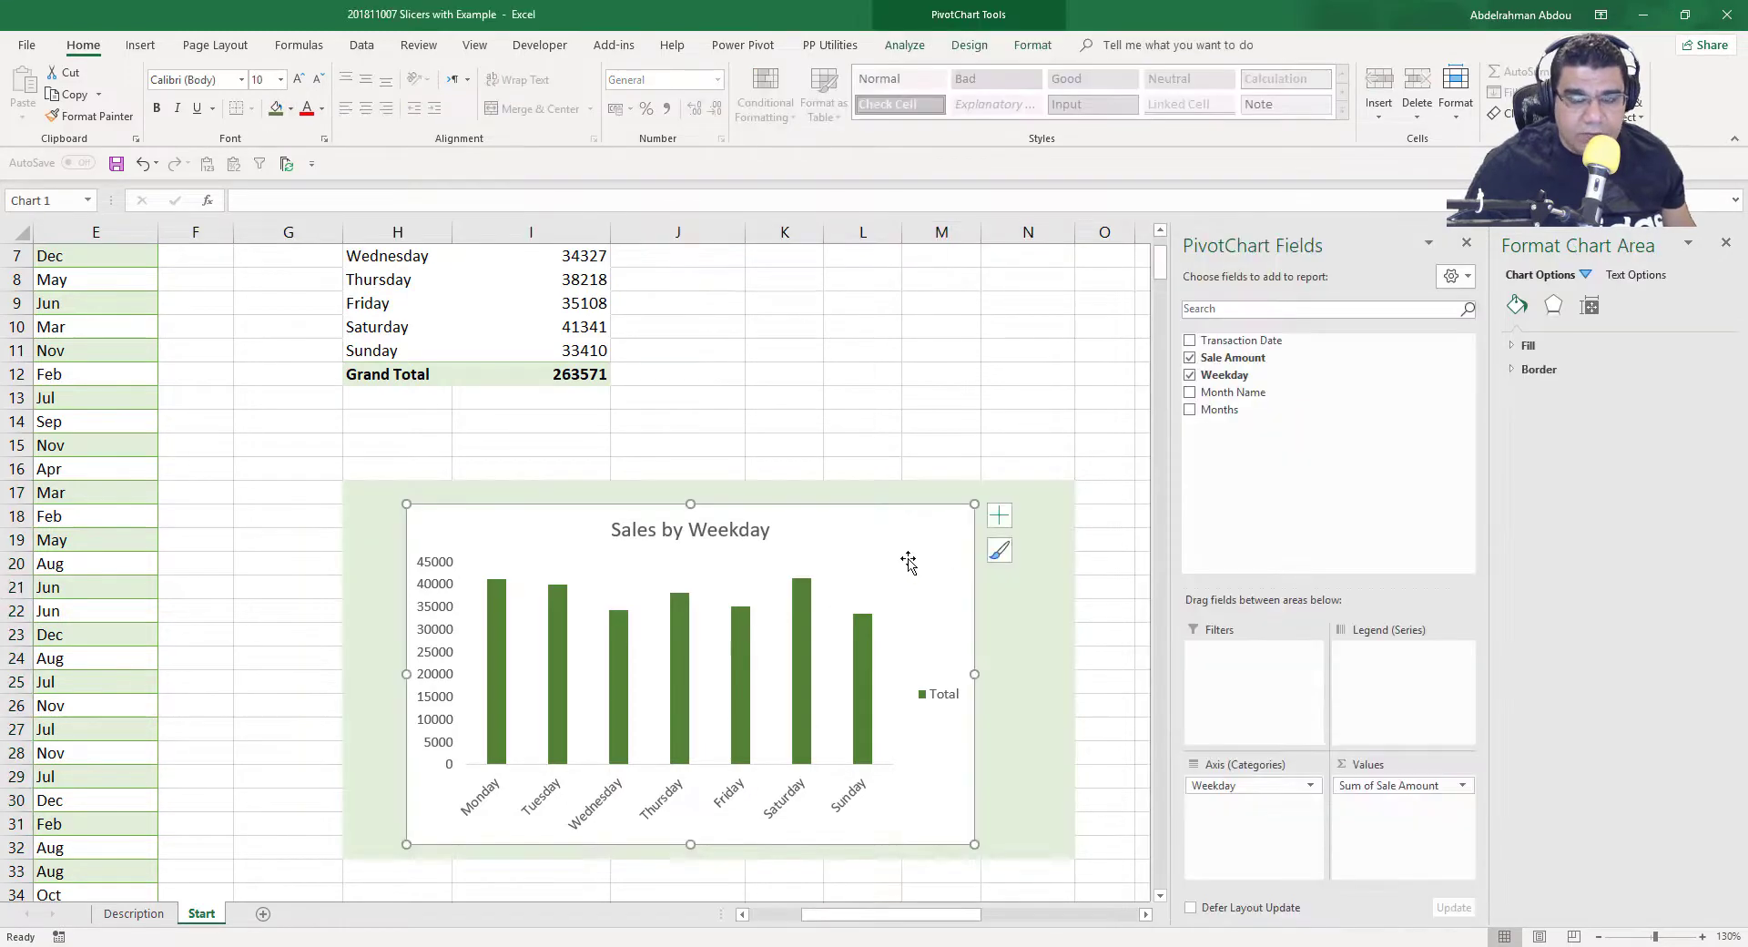
{"action": "right_click", "coordinate": [909, 561]}
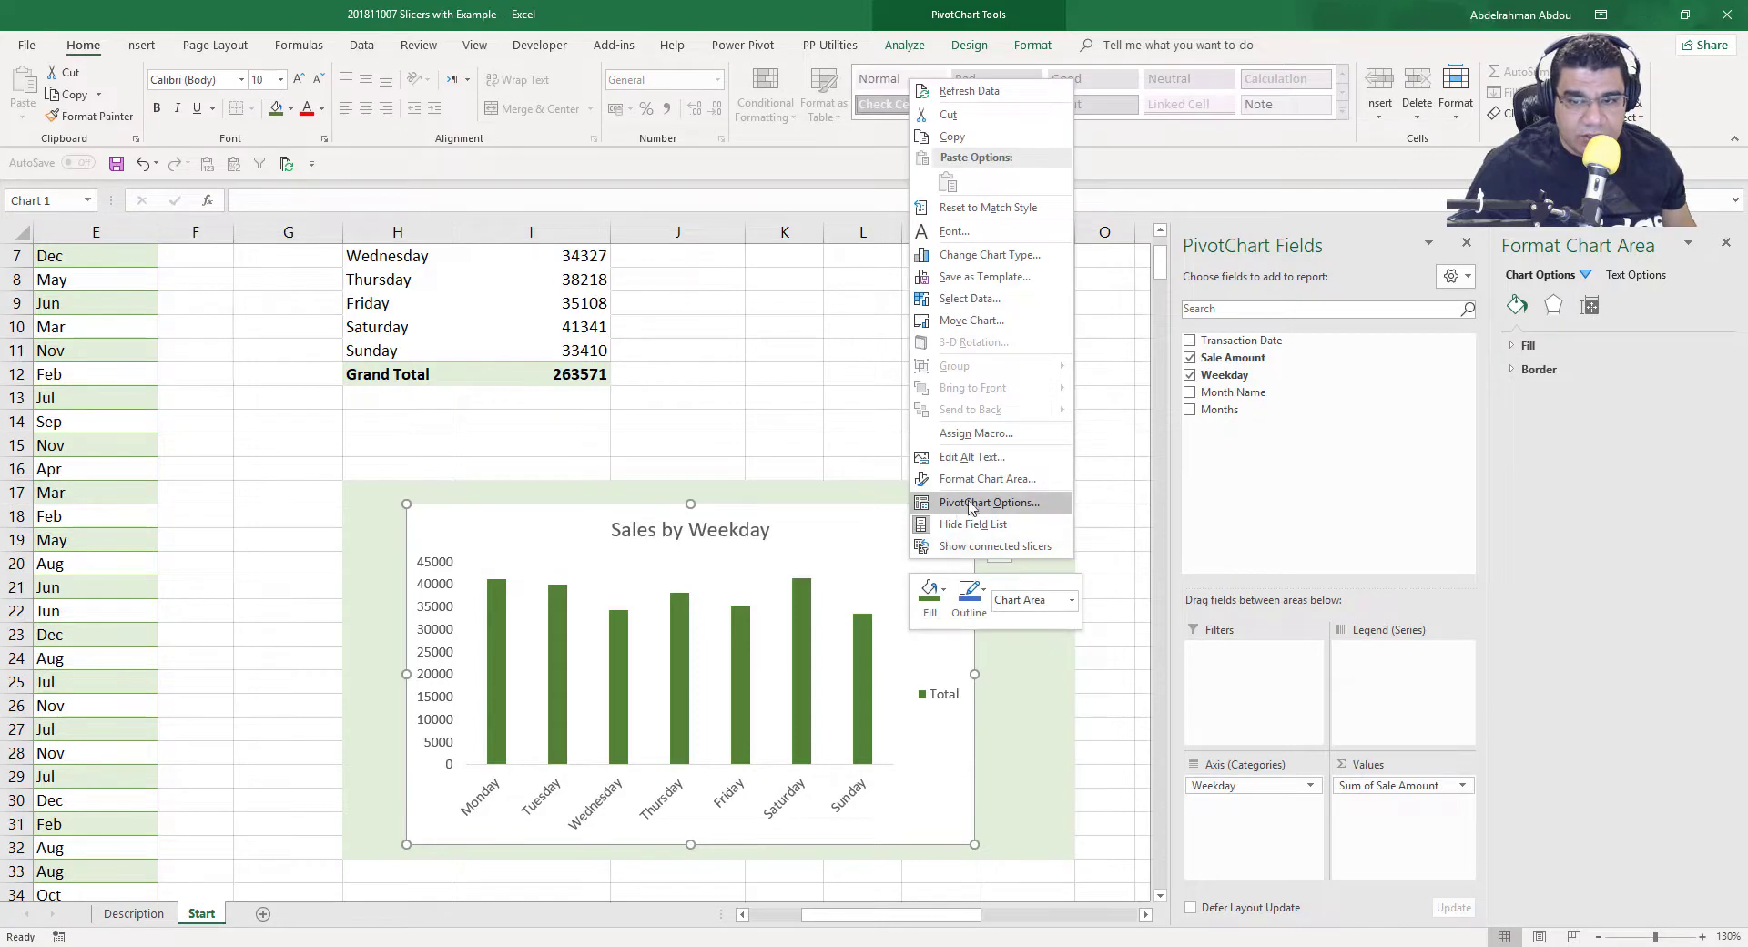
{"action": "left_click", "coordinate": [982, 480]}
{"action": "left_click", "coordinate": [1528, 345]}
{"action": "left_click", "coordinate": [1529, 372]}
{"action": "left_click", "coordinate": [1527, 505]}
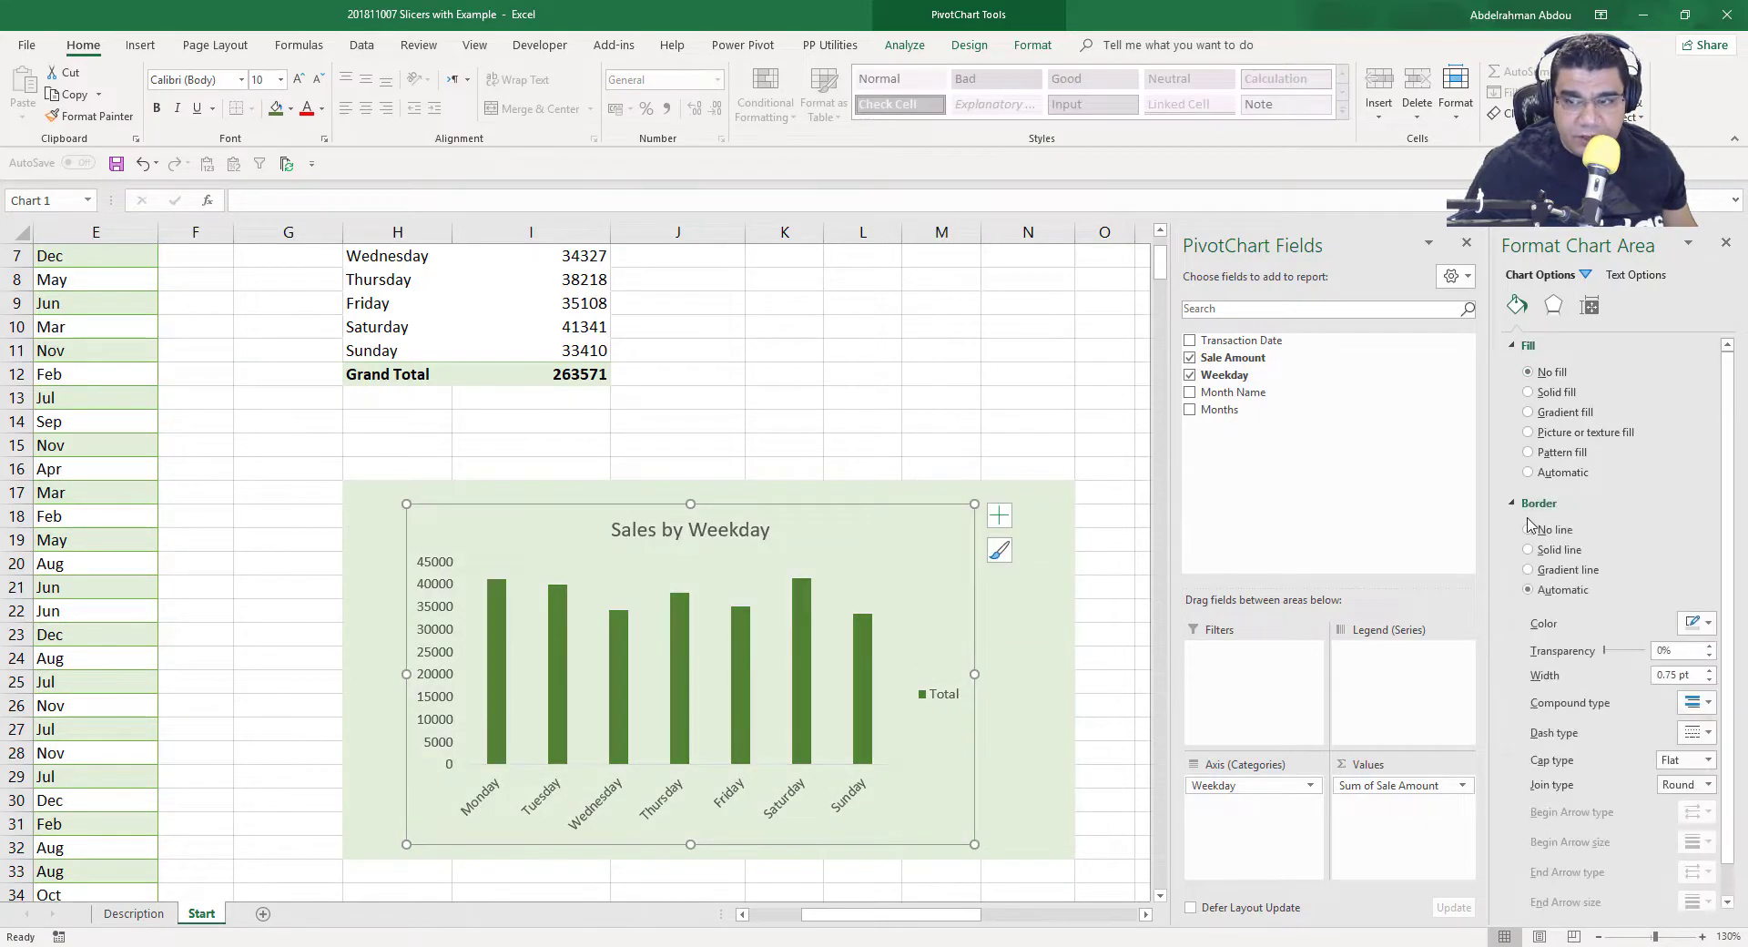
{"action": "left_click", "coordinate": [1529, 530]}
{"action": "left_click", "coordinate": [1014, 622]}
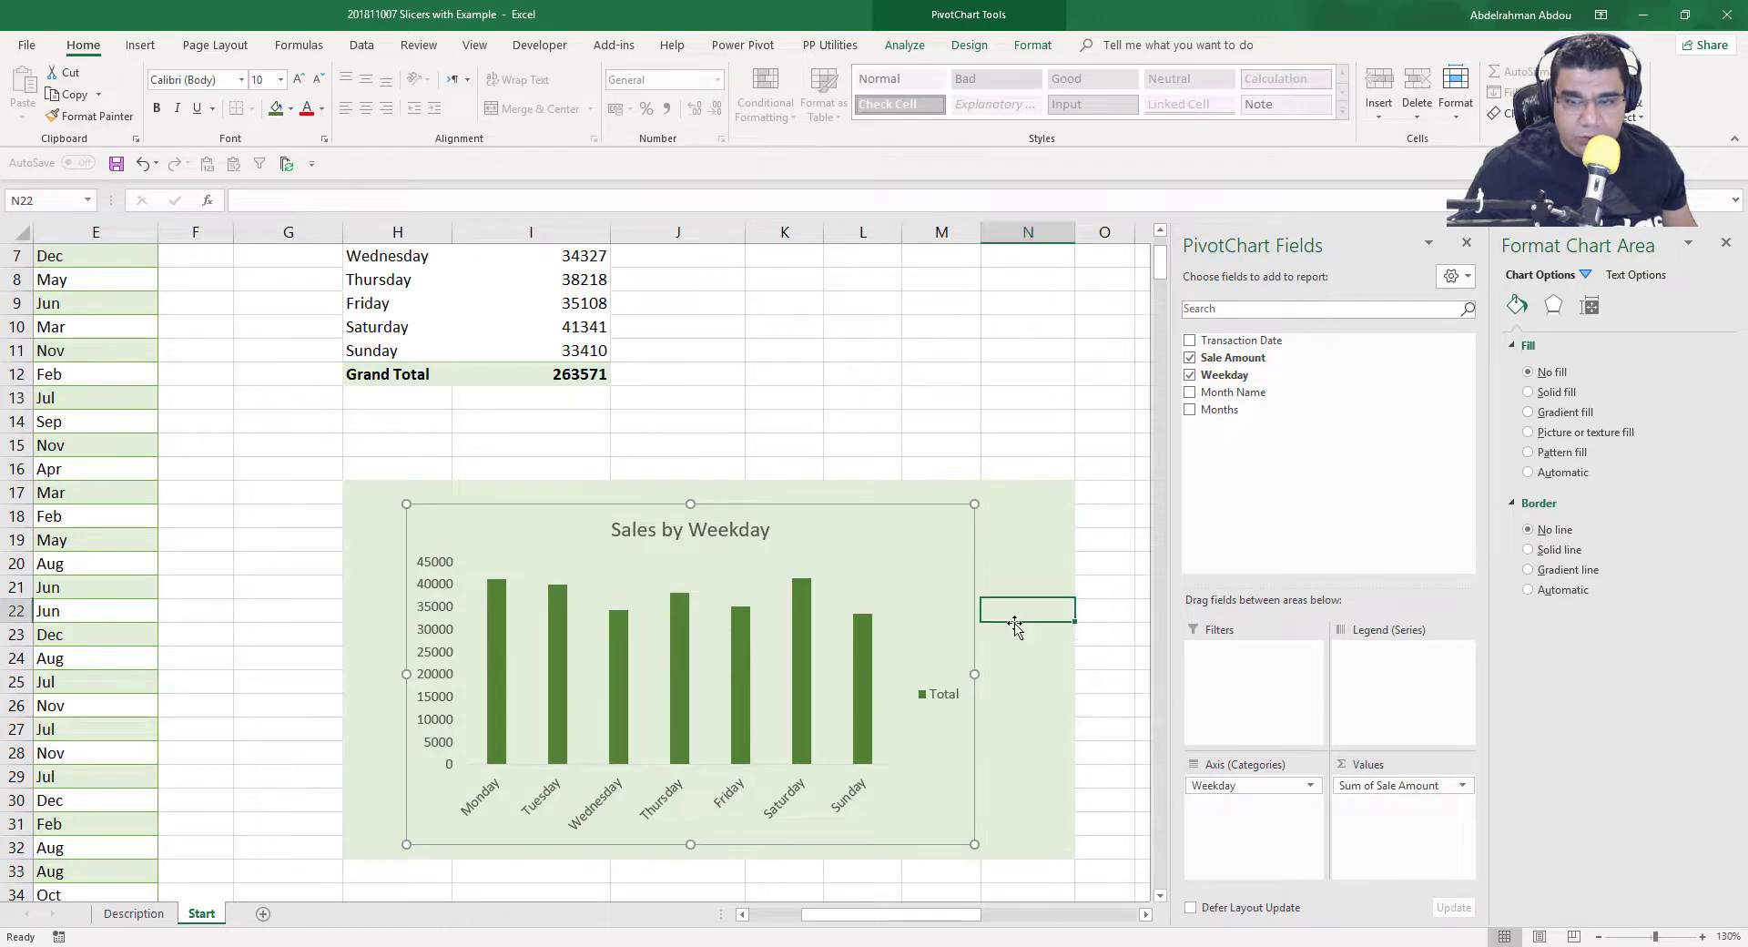
Delete the chart's legend and reposition the chart, leaving free space beside it in the green area for a slicer
{"action": "left_click", "coordinate": [941, 699]}
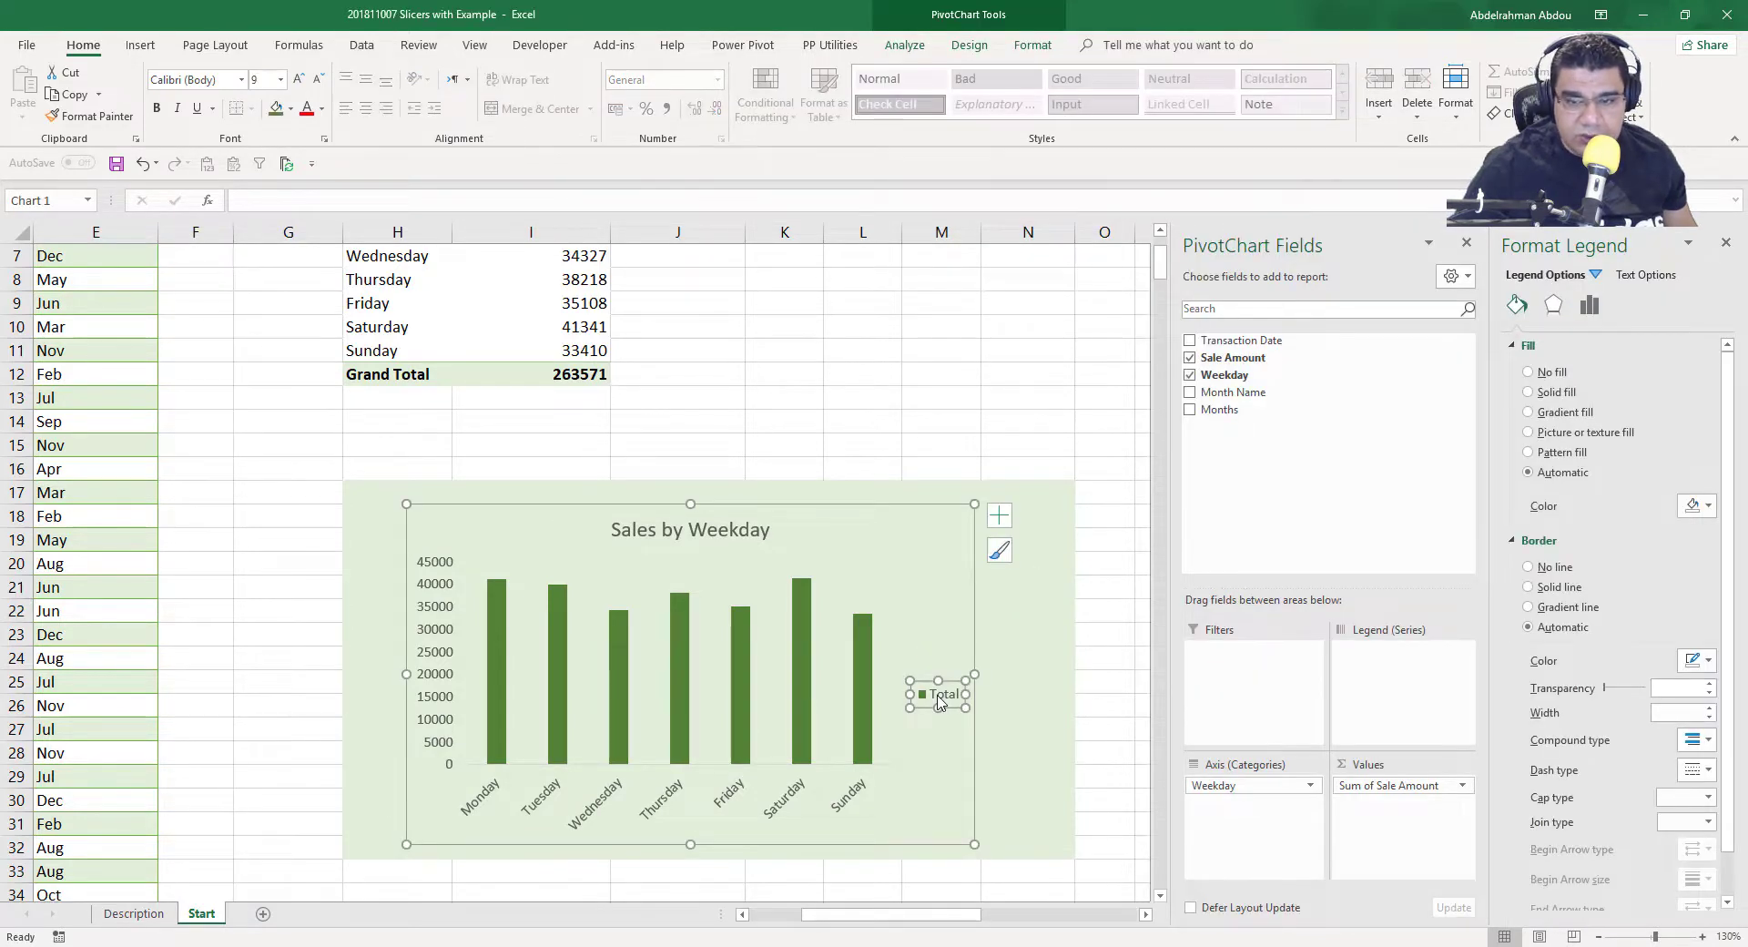
{"action": "key", "text": "Delete"}
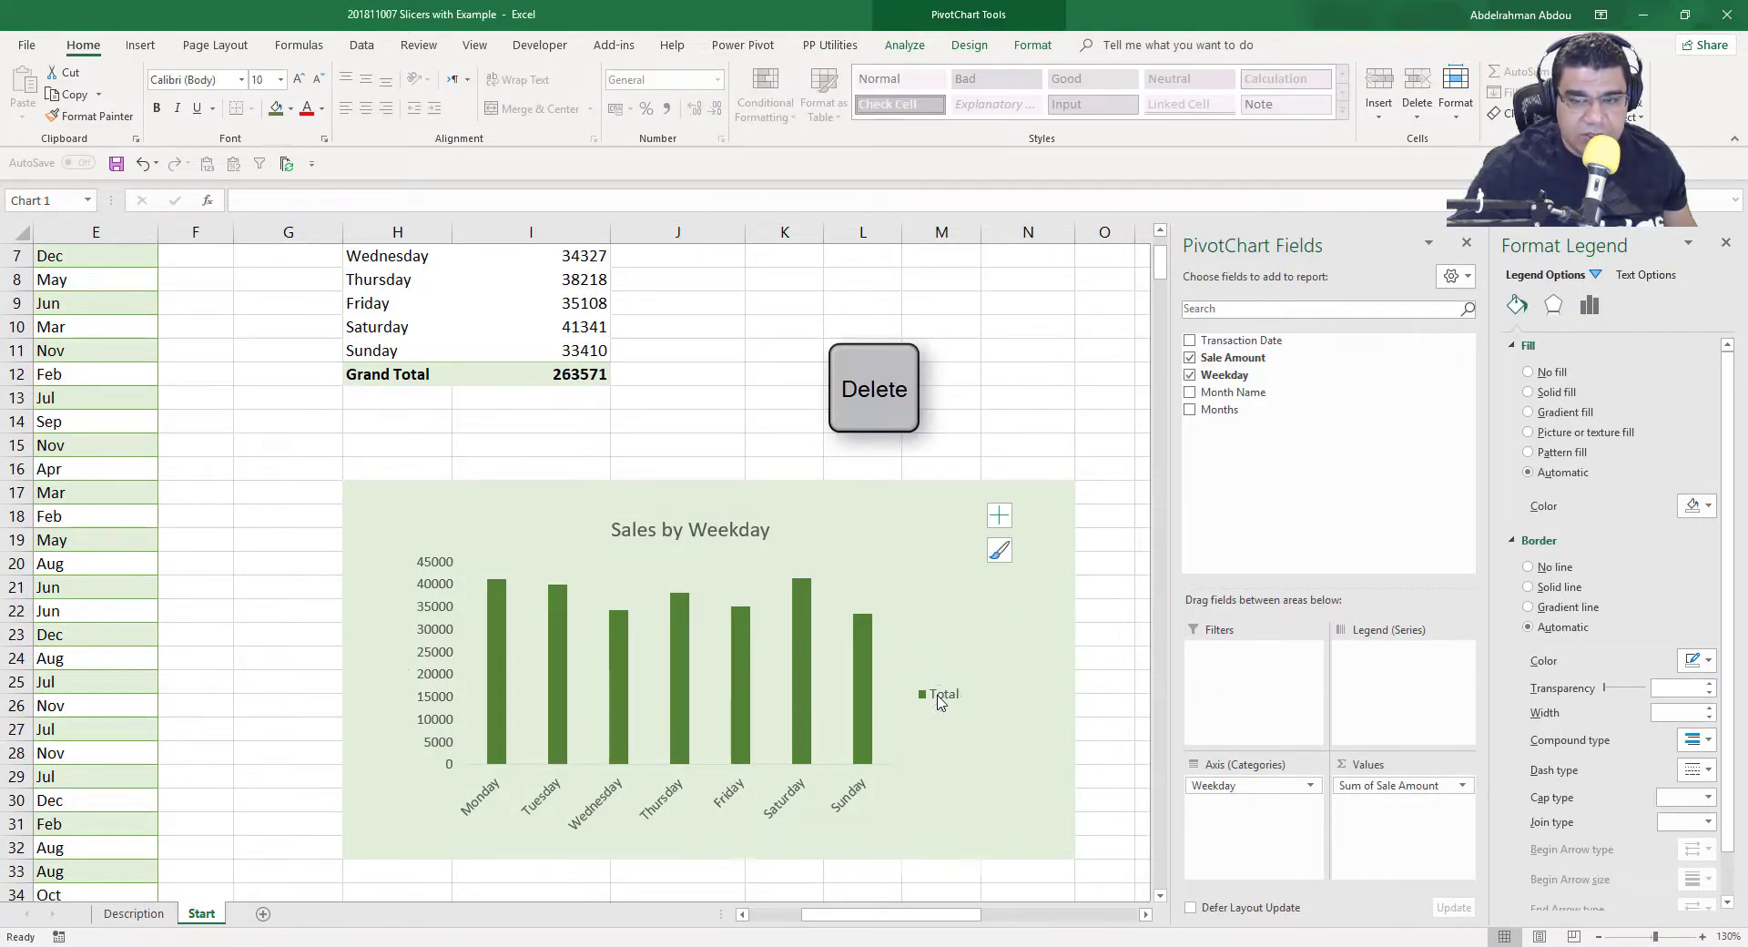
{"action": "left_click_drag", "start_coordinate": [482, 508], "coordinate": [498, 531]}
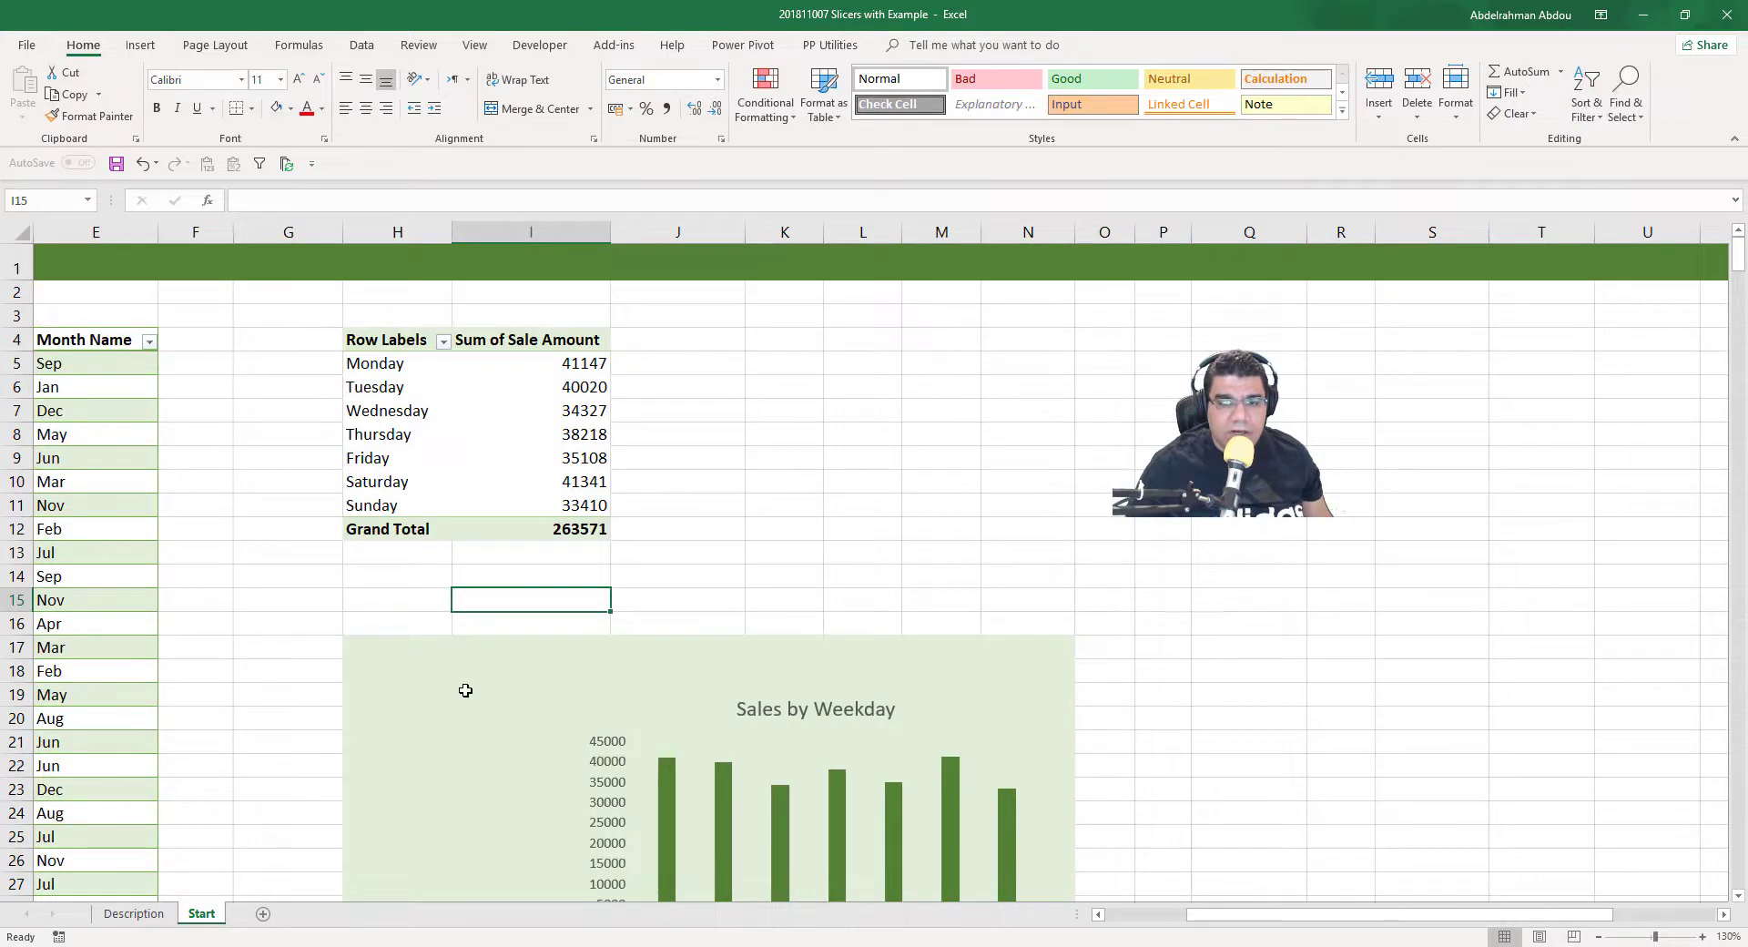
Insert a slicer for the Month Name field of the PivotTable
{"action": "left_click", "coordinate": [465, 691]}
{"action": "left_click", "coordinate": [483, 434]}
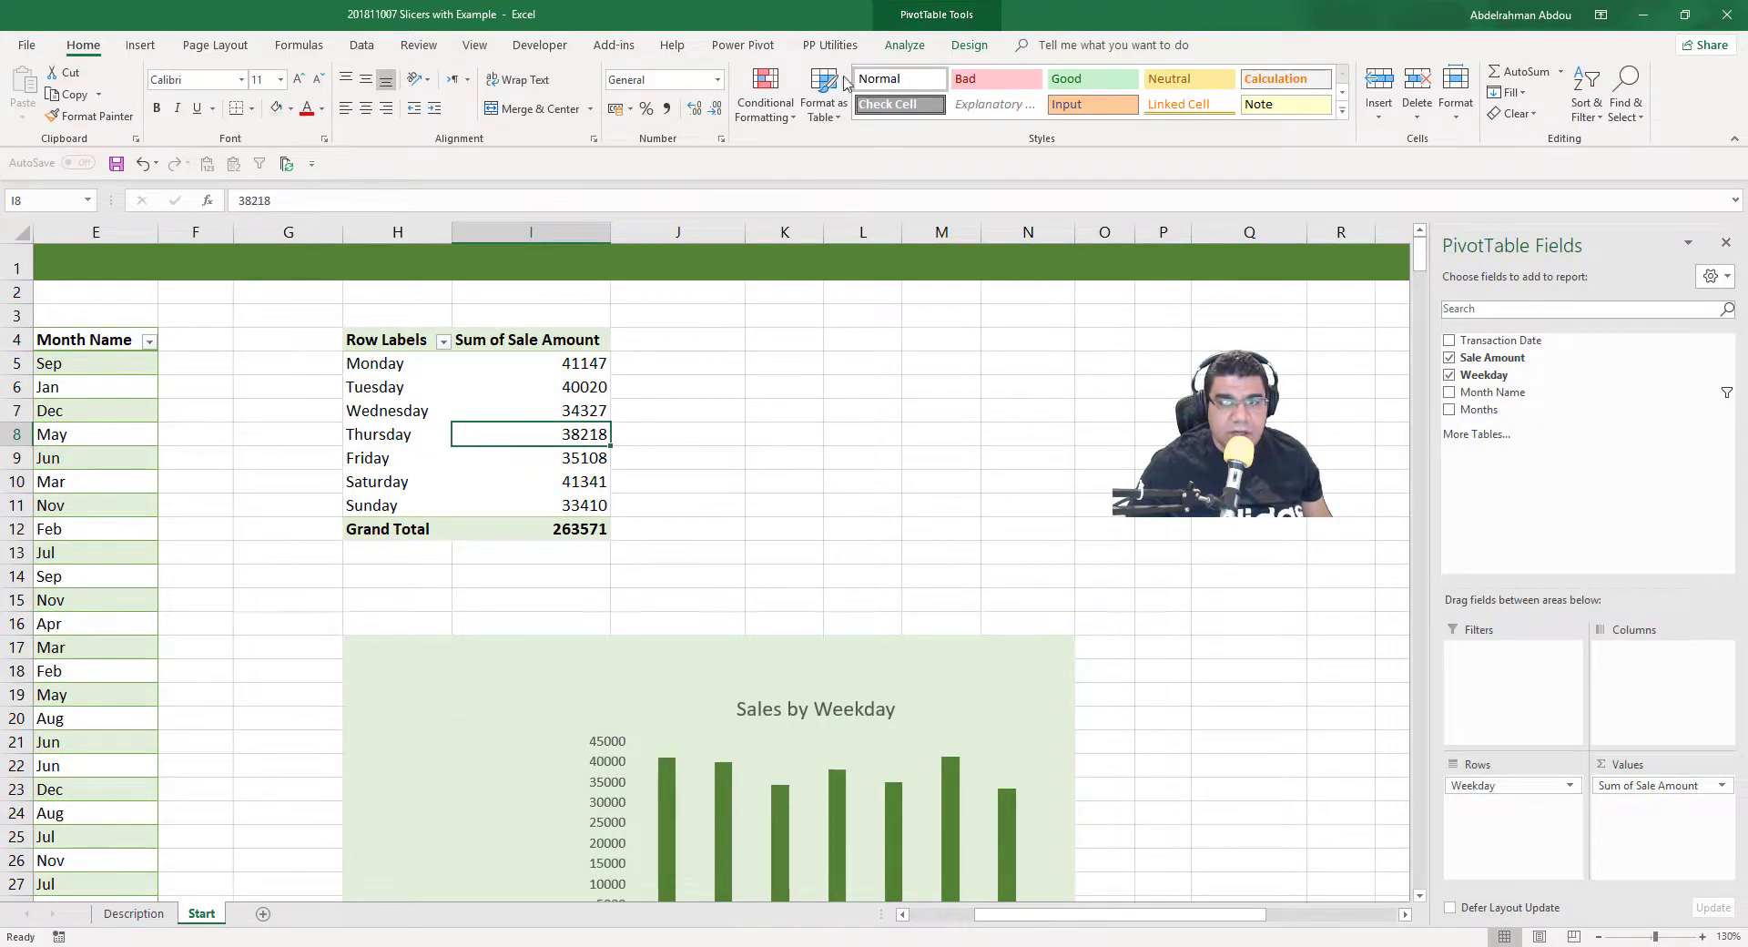
{"action": "left_click", "coordinate": [141, 45]}
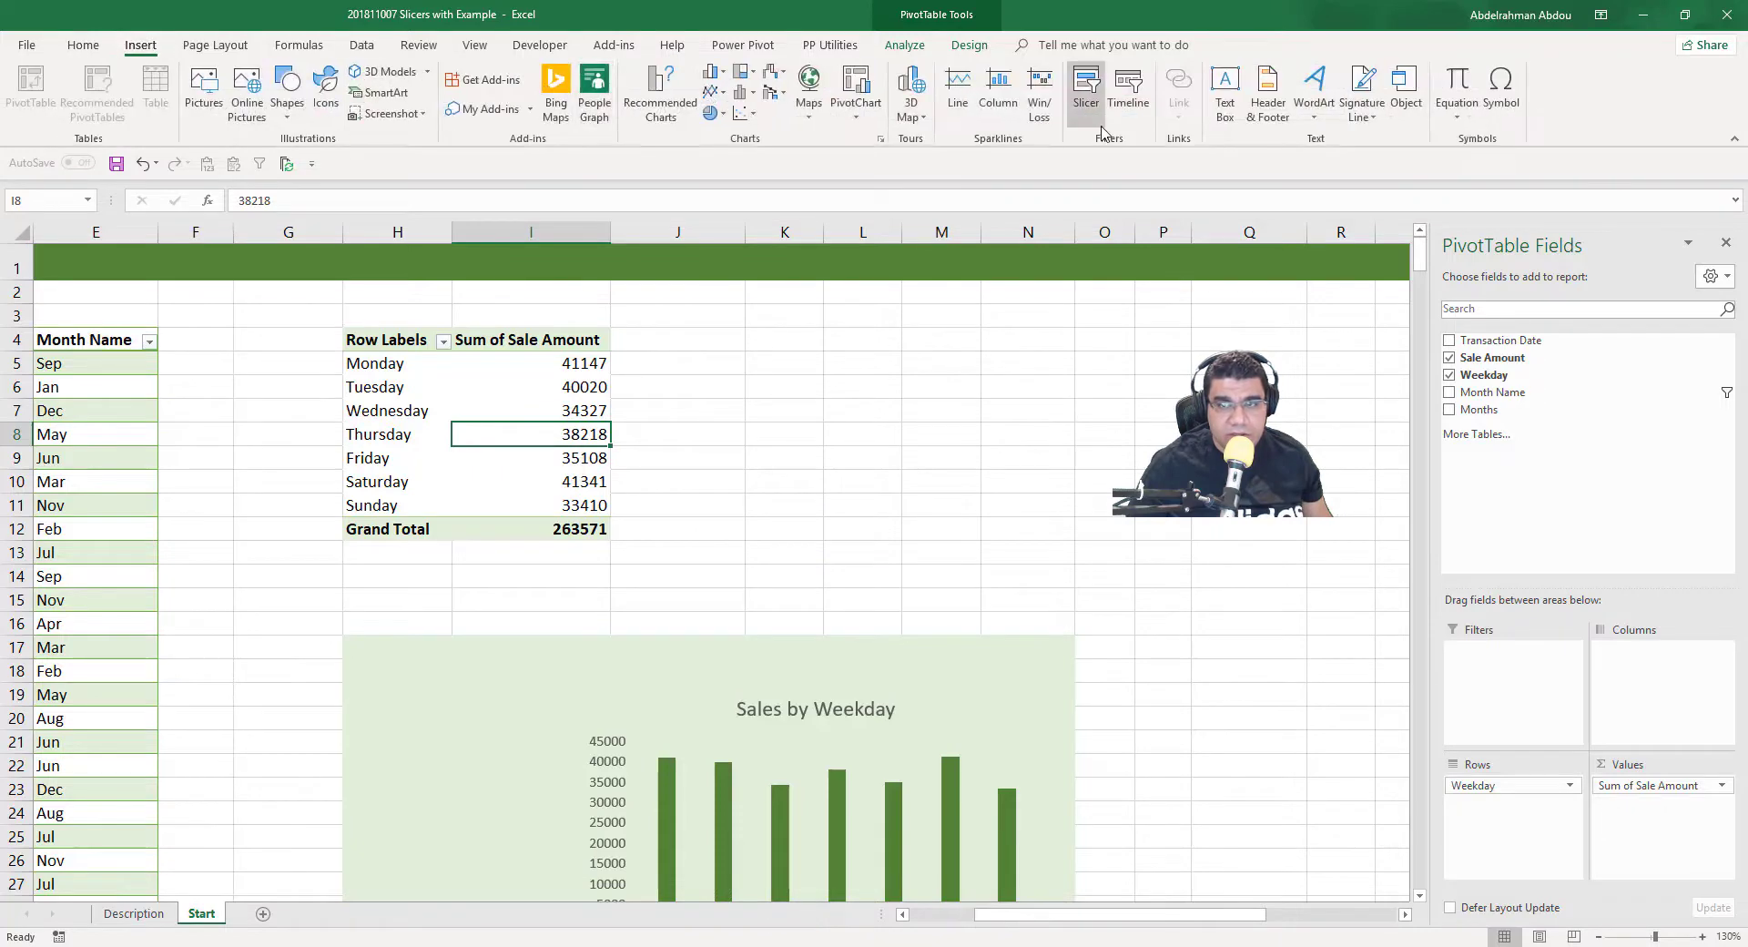
{"action": "left_click", "coordinate": [1089, 102]}
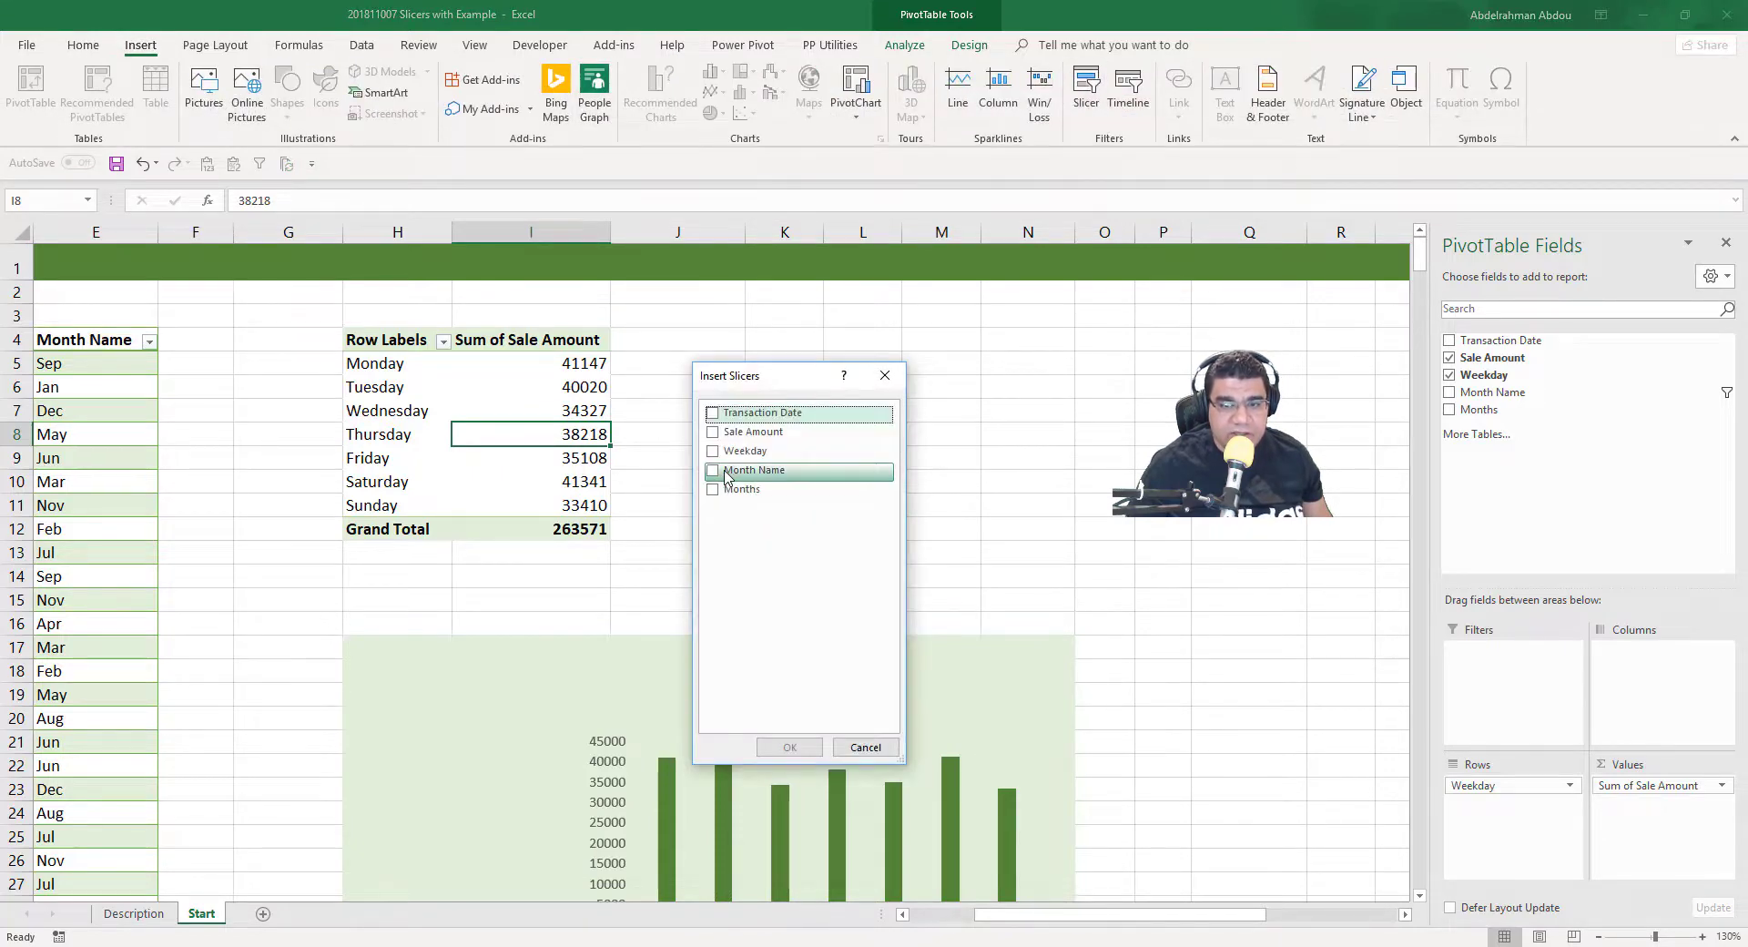
{"action": "left_click", "coordinate": [718, 472]}
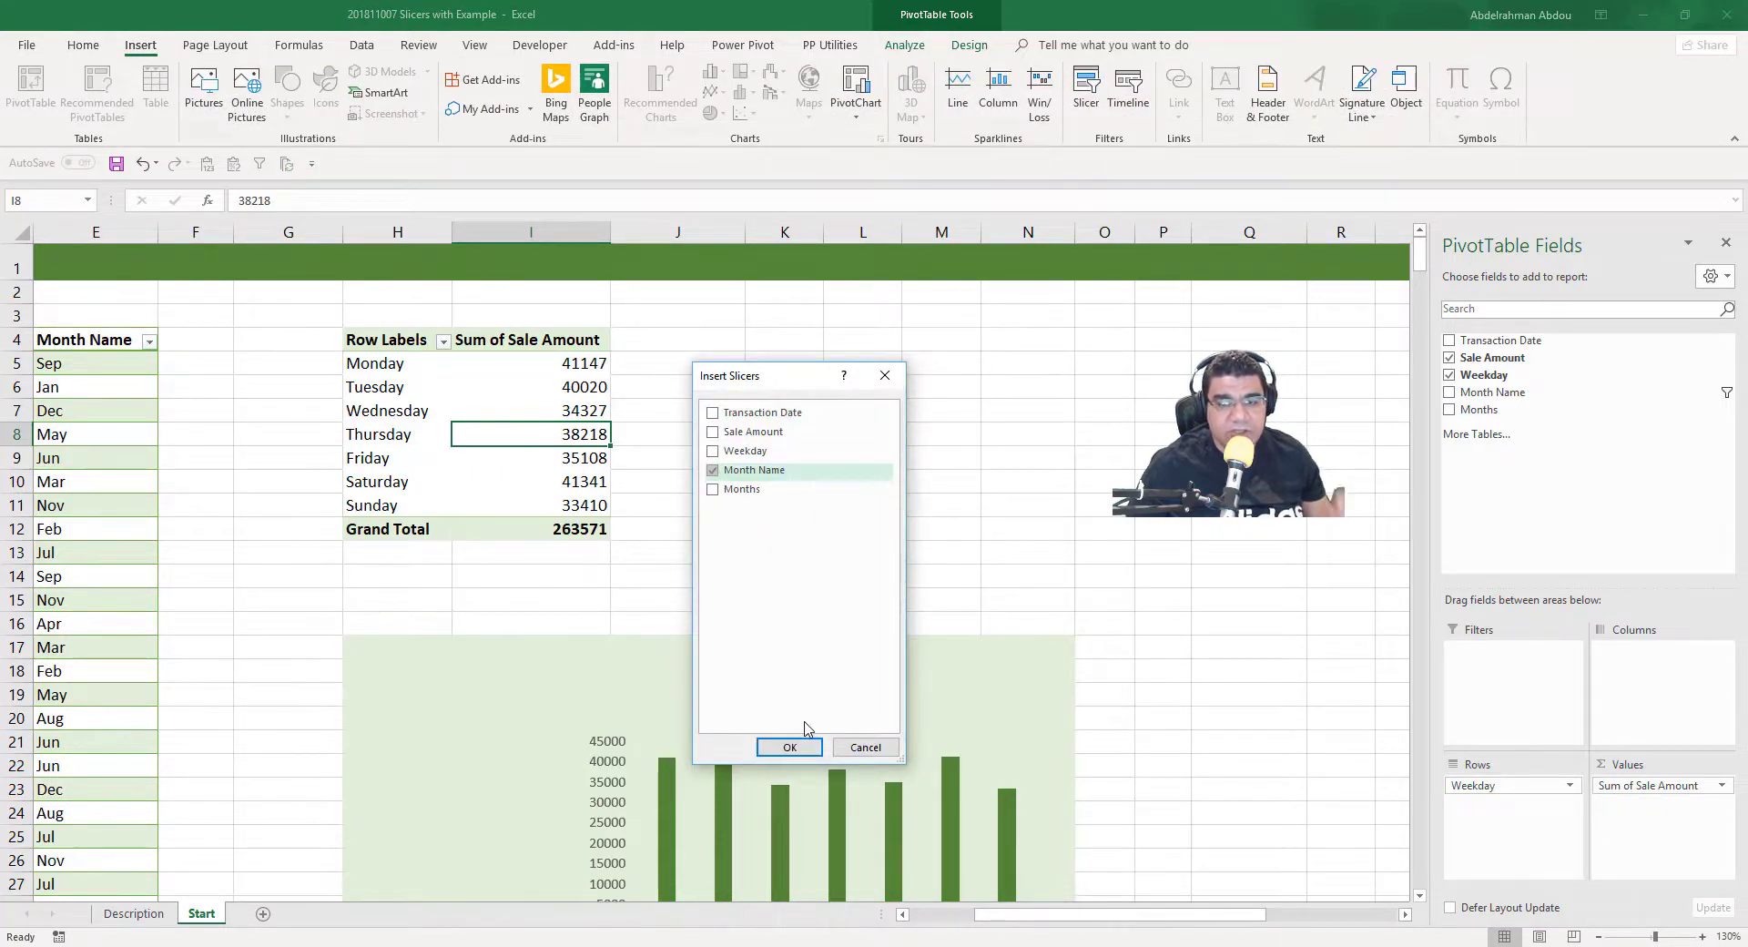
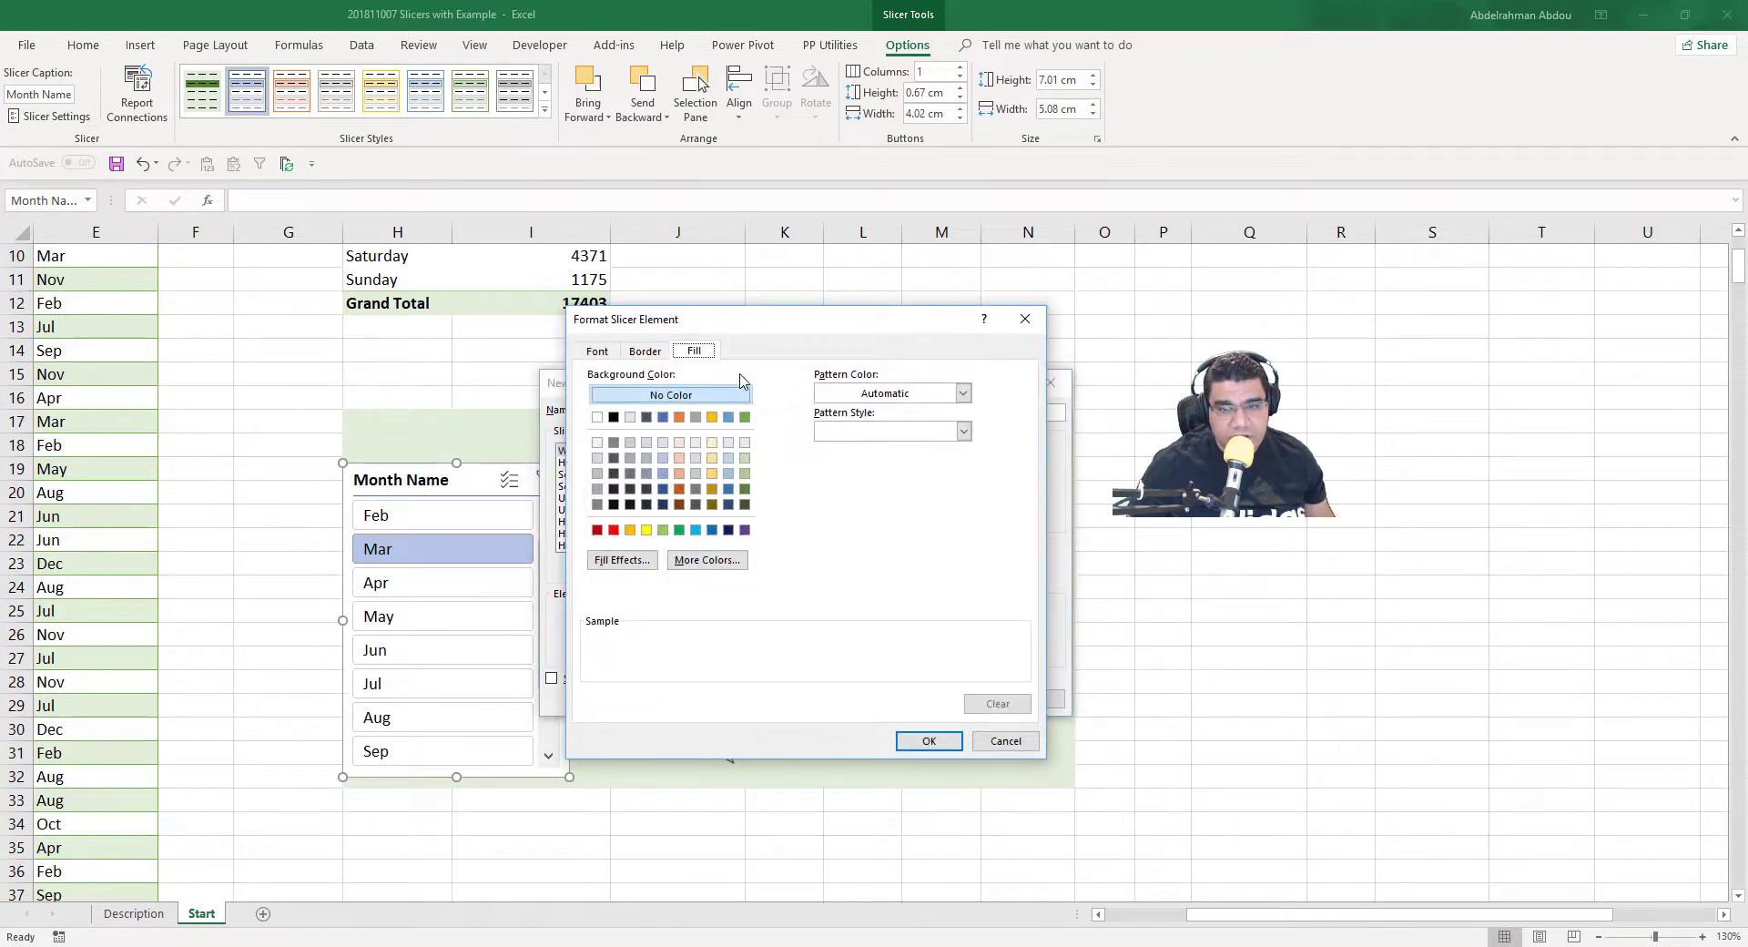
Format the Whole Slicer element of the new style "Sales Slicer 2" with a light green fill and no border
{"action": "left_click", "coordinate": [745, 443]}
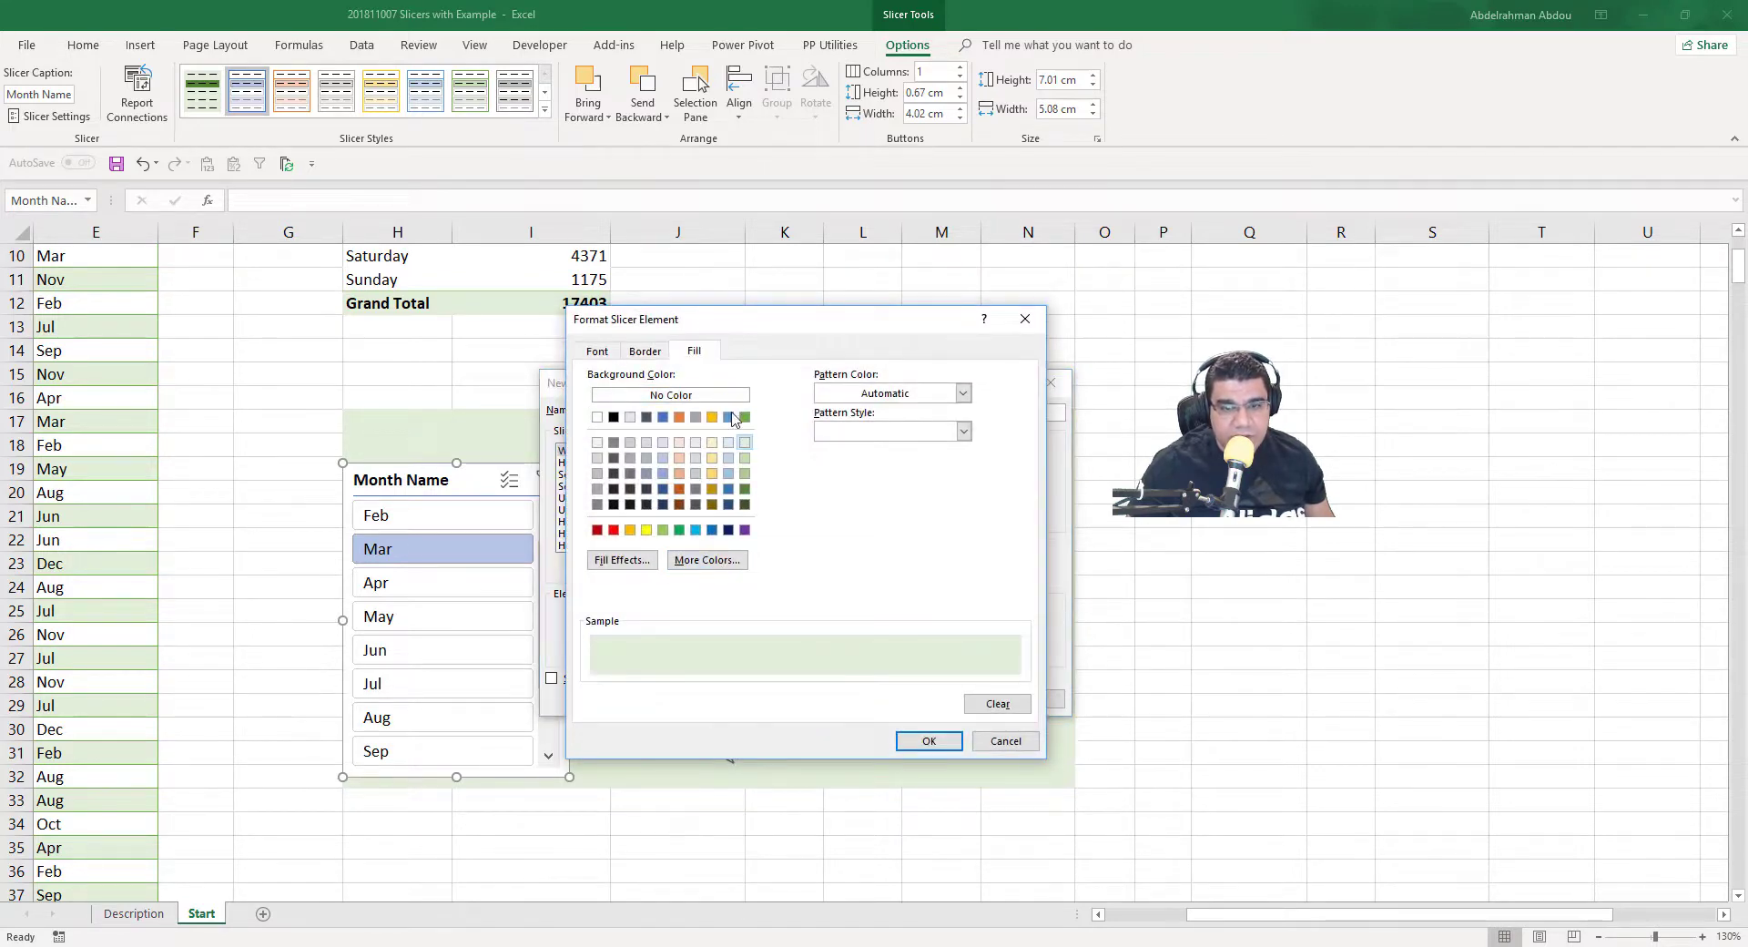
{"action": "left_click_drag", "start_coordinate": [763, 337], "coordinate": [810, 361]}
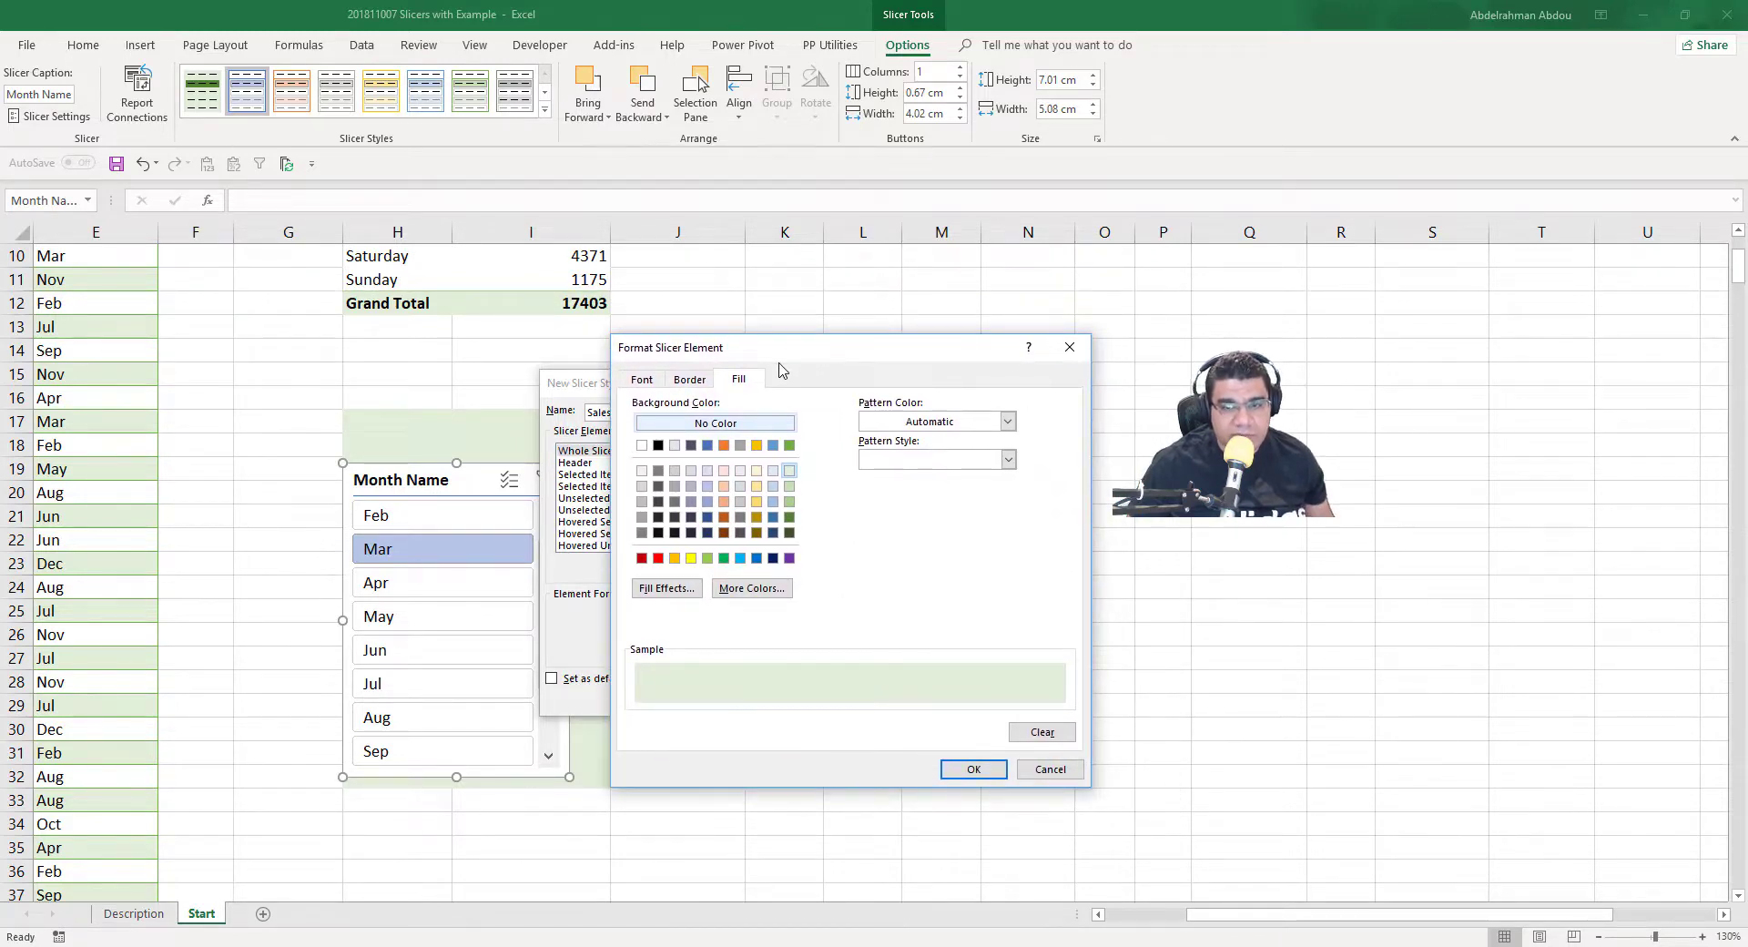
{"action": "left_click", "coordinate": [698, 380]}
{"action": "left_click", "coordinate": [810, 443]}
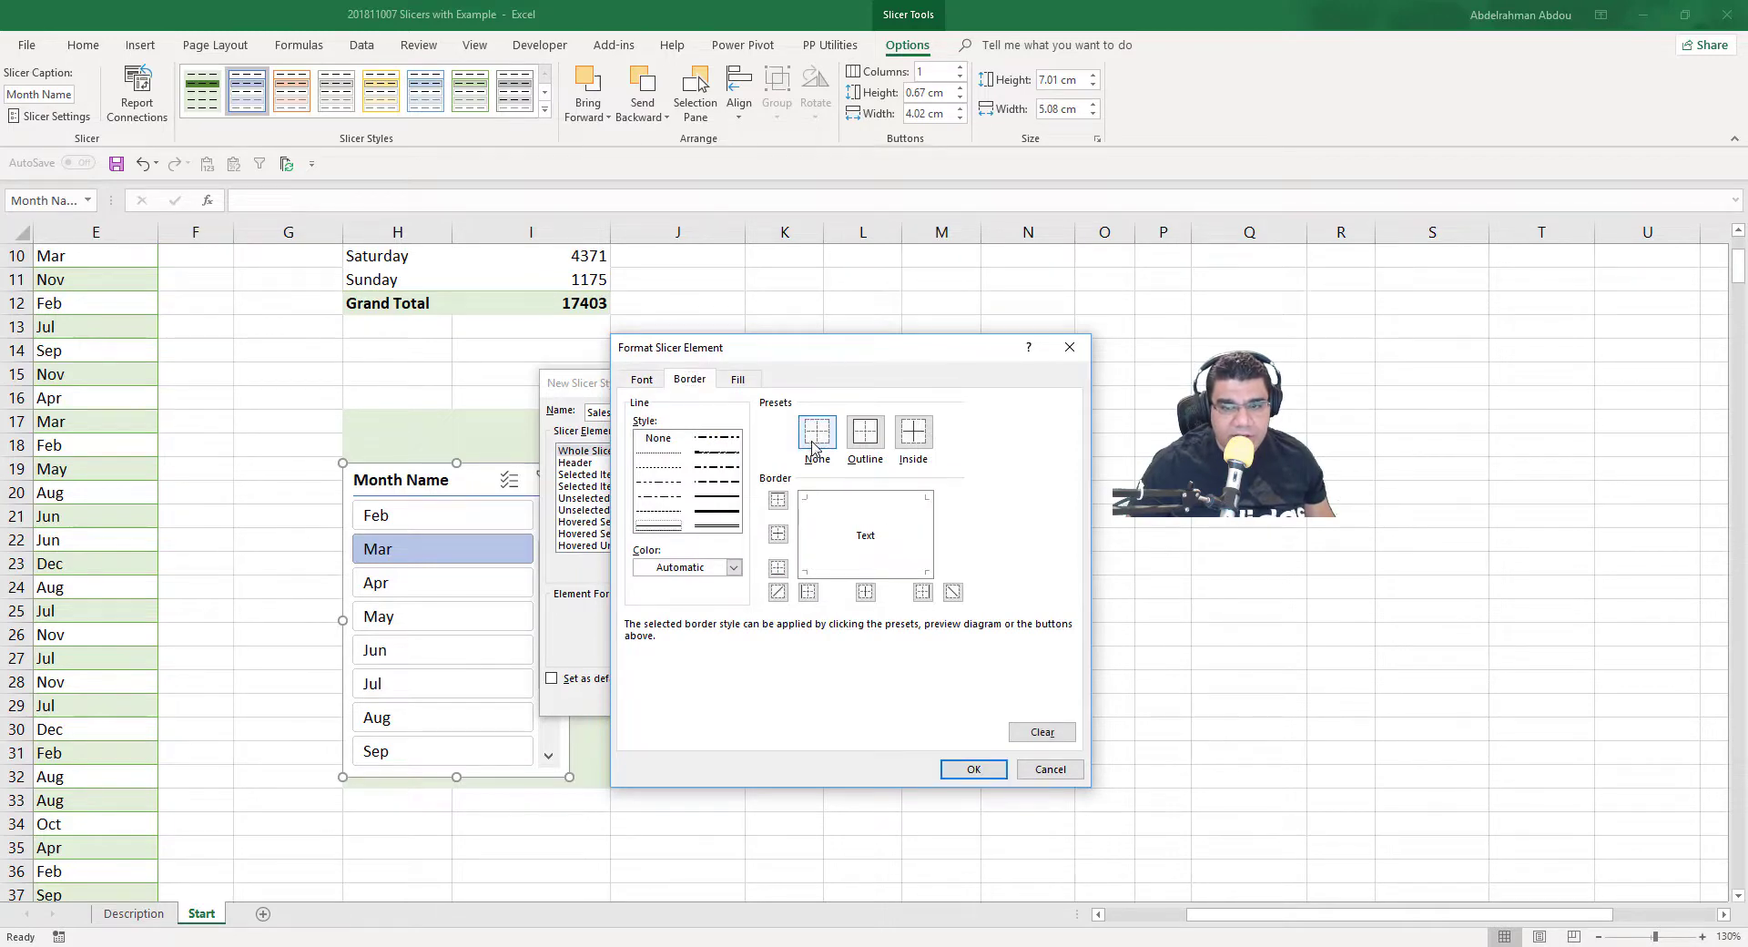
{"action": "left_click", "coordinate": [970, 768]}
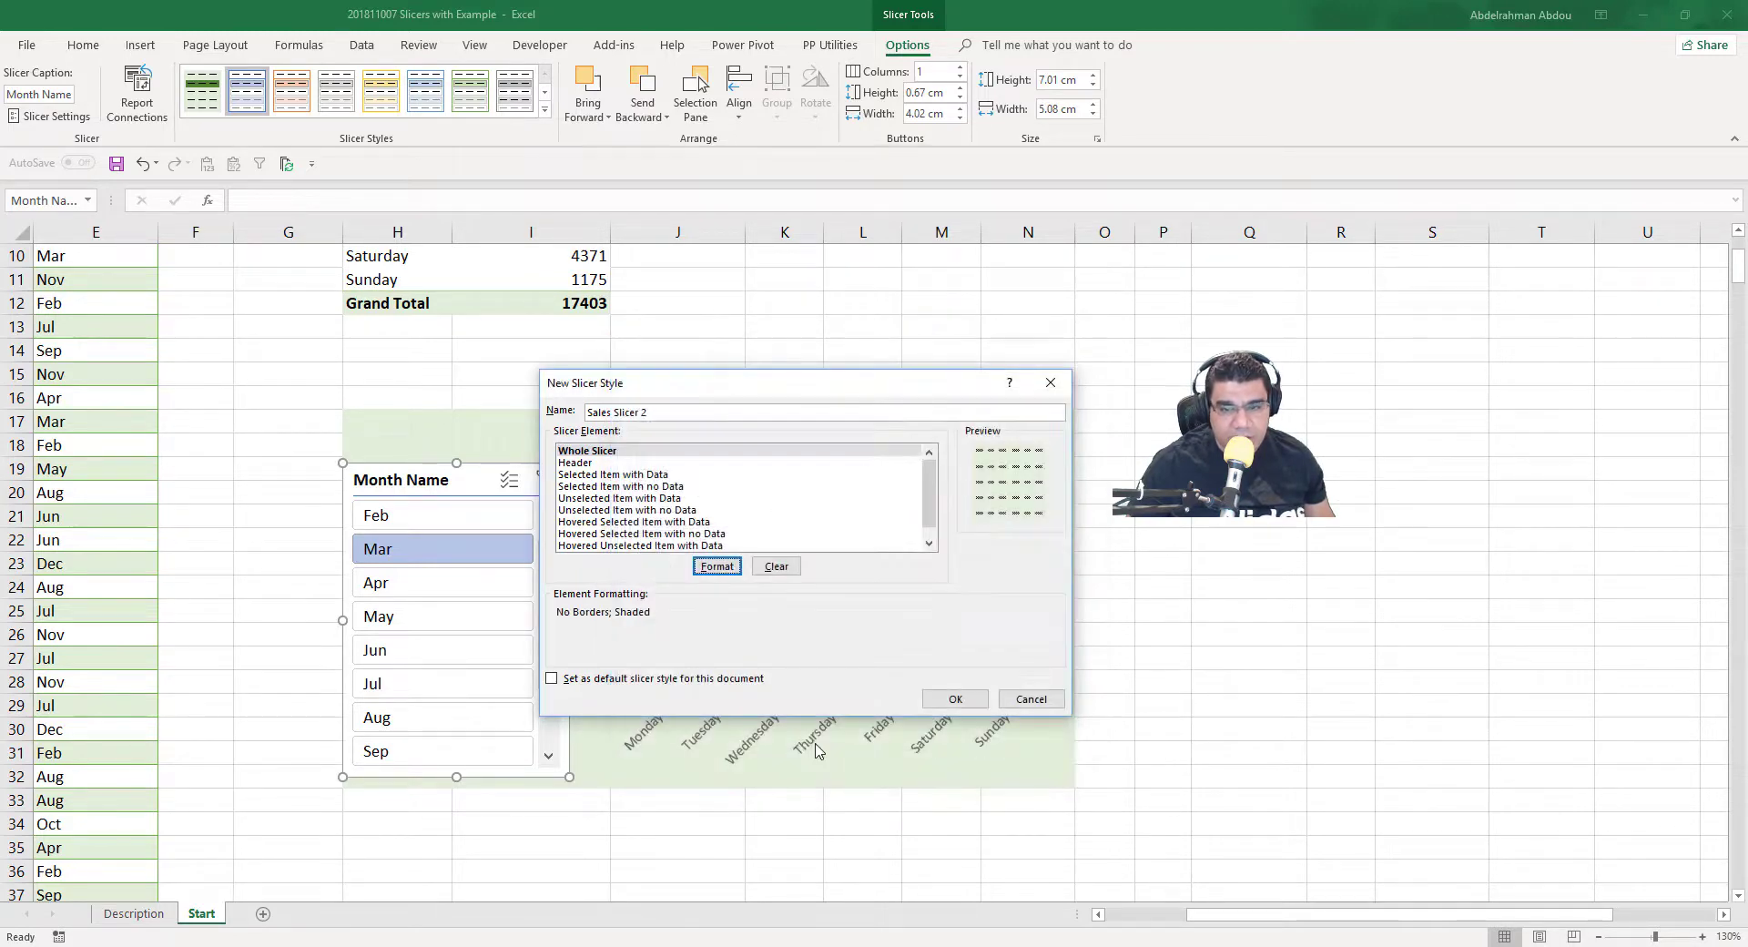
Give the Selected Item with Data element a dark green fill and save the new slicer style
{"action": "left_click", "coordinate": [634, 475]}
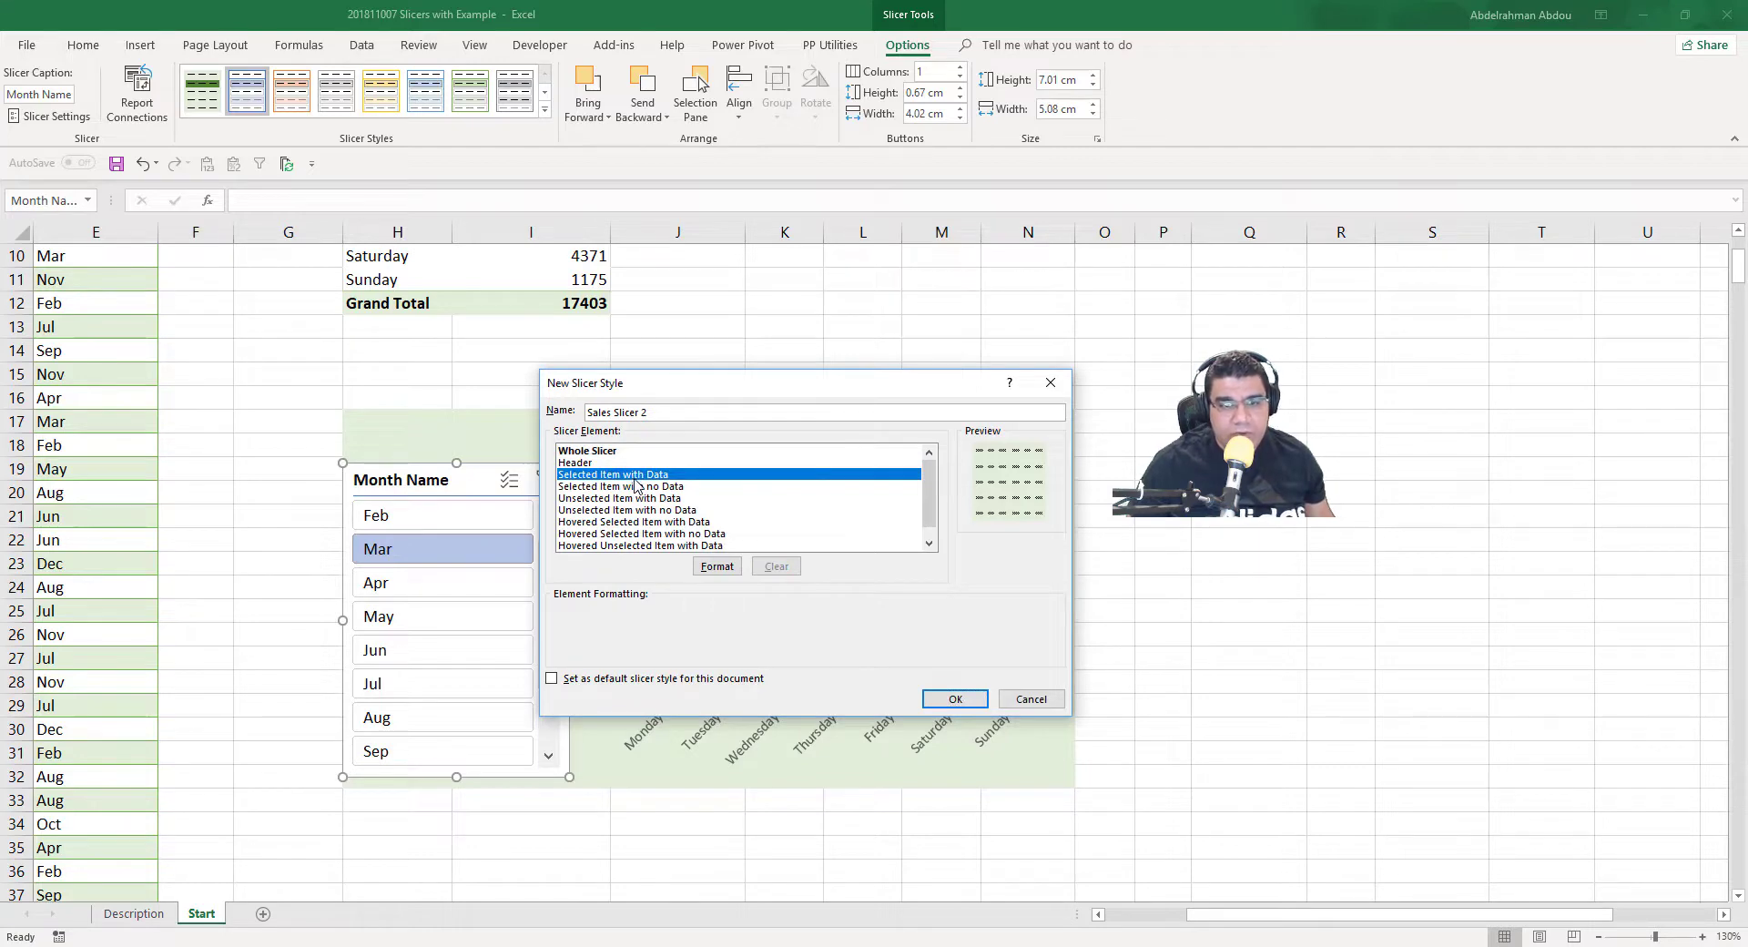
{"action": "left_click", "coordinate": [716, 566]}
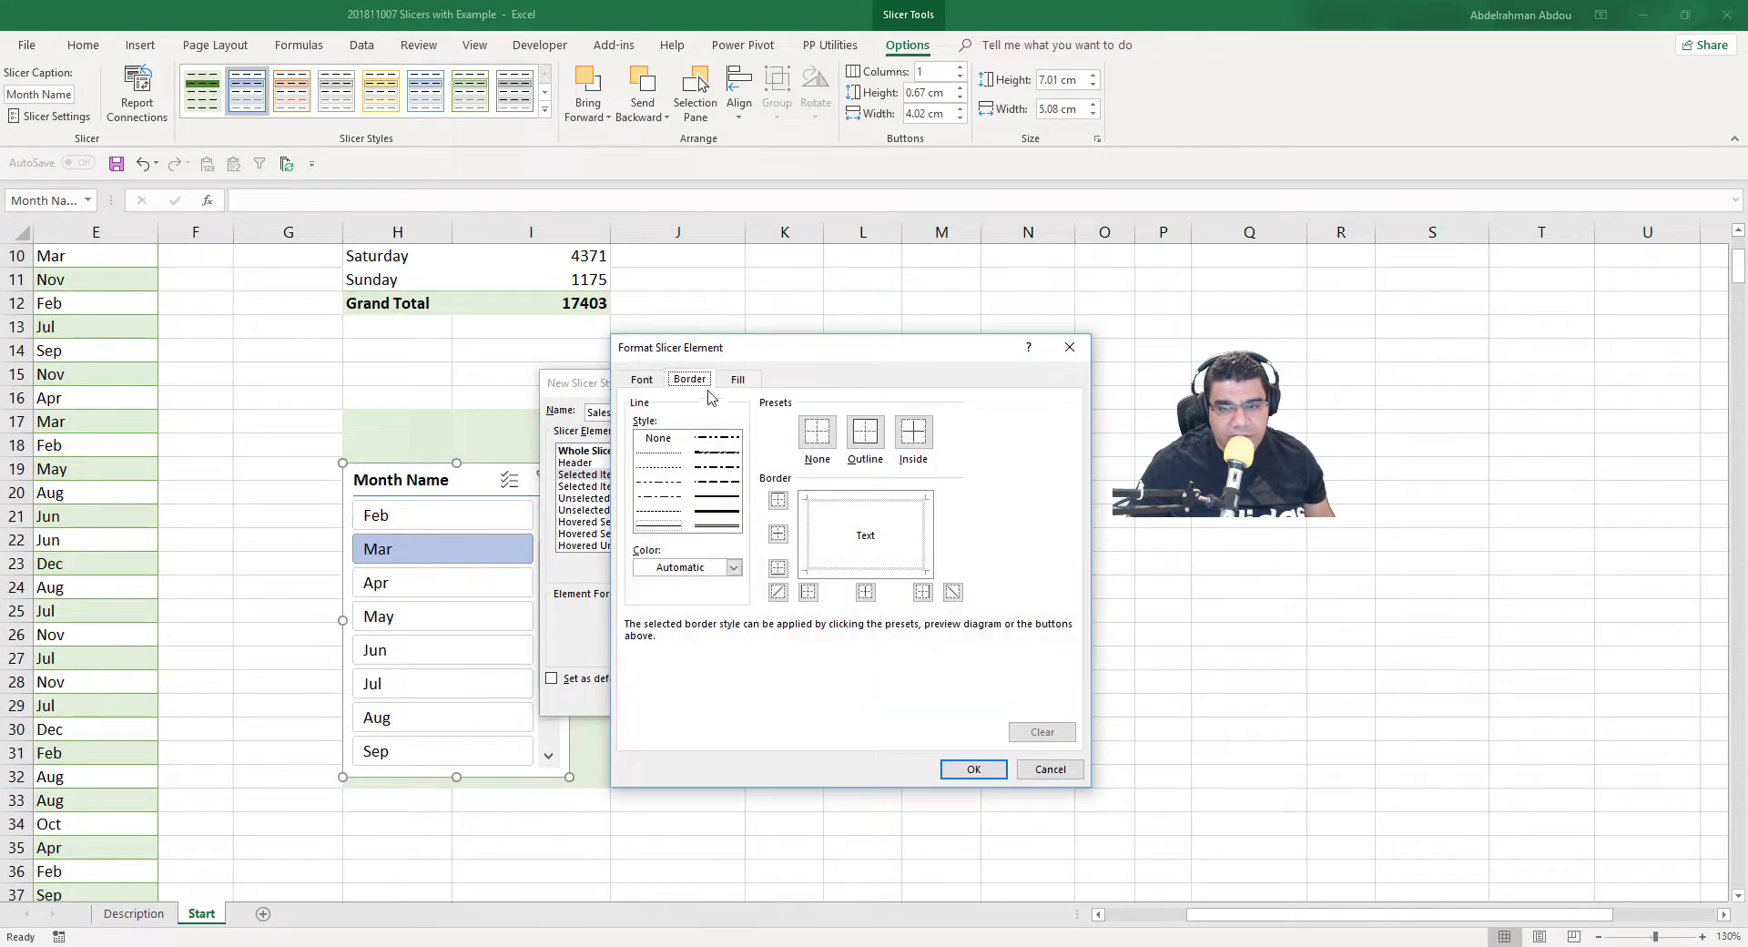
{"action": "left_click", "coordinate": [736, 379]}
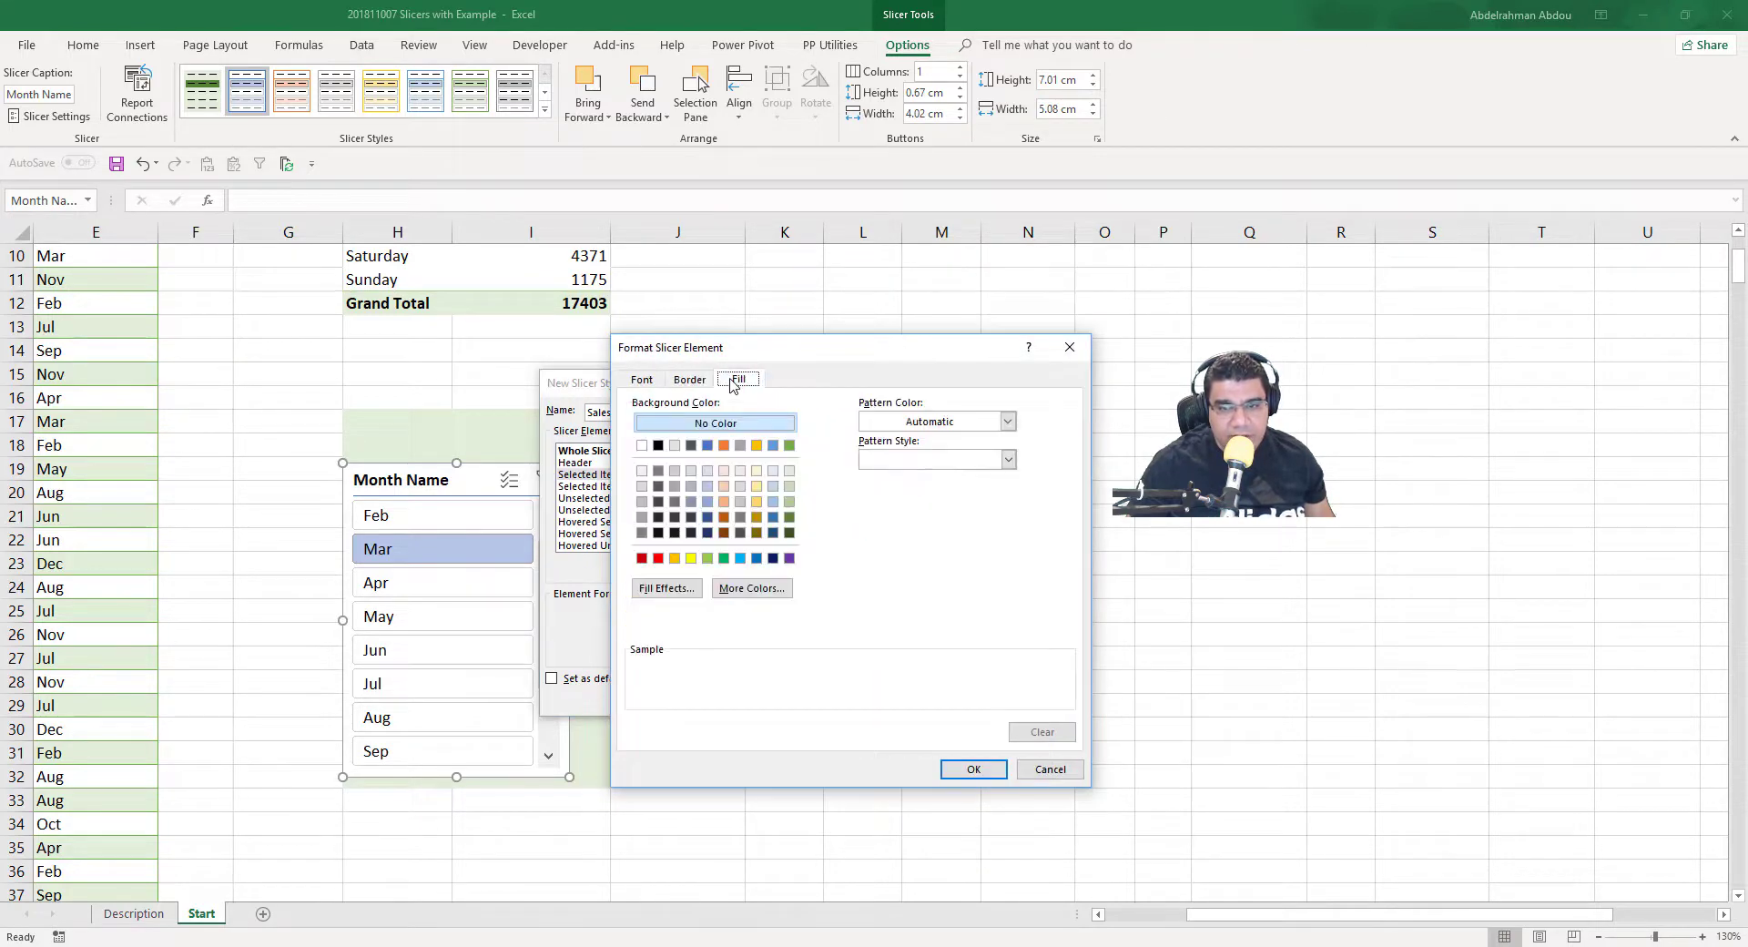
{"action": "left_click", "coordinate": [790, 516]}
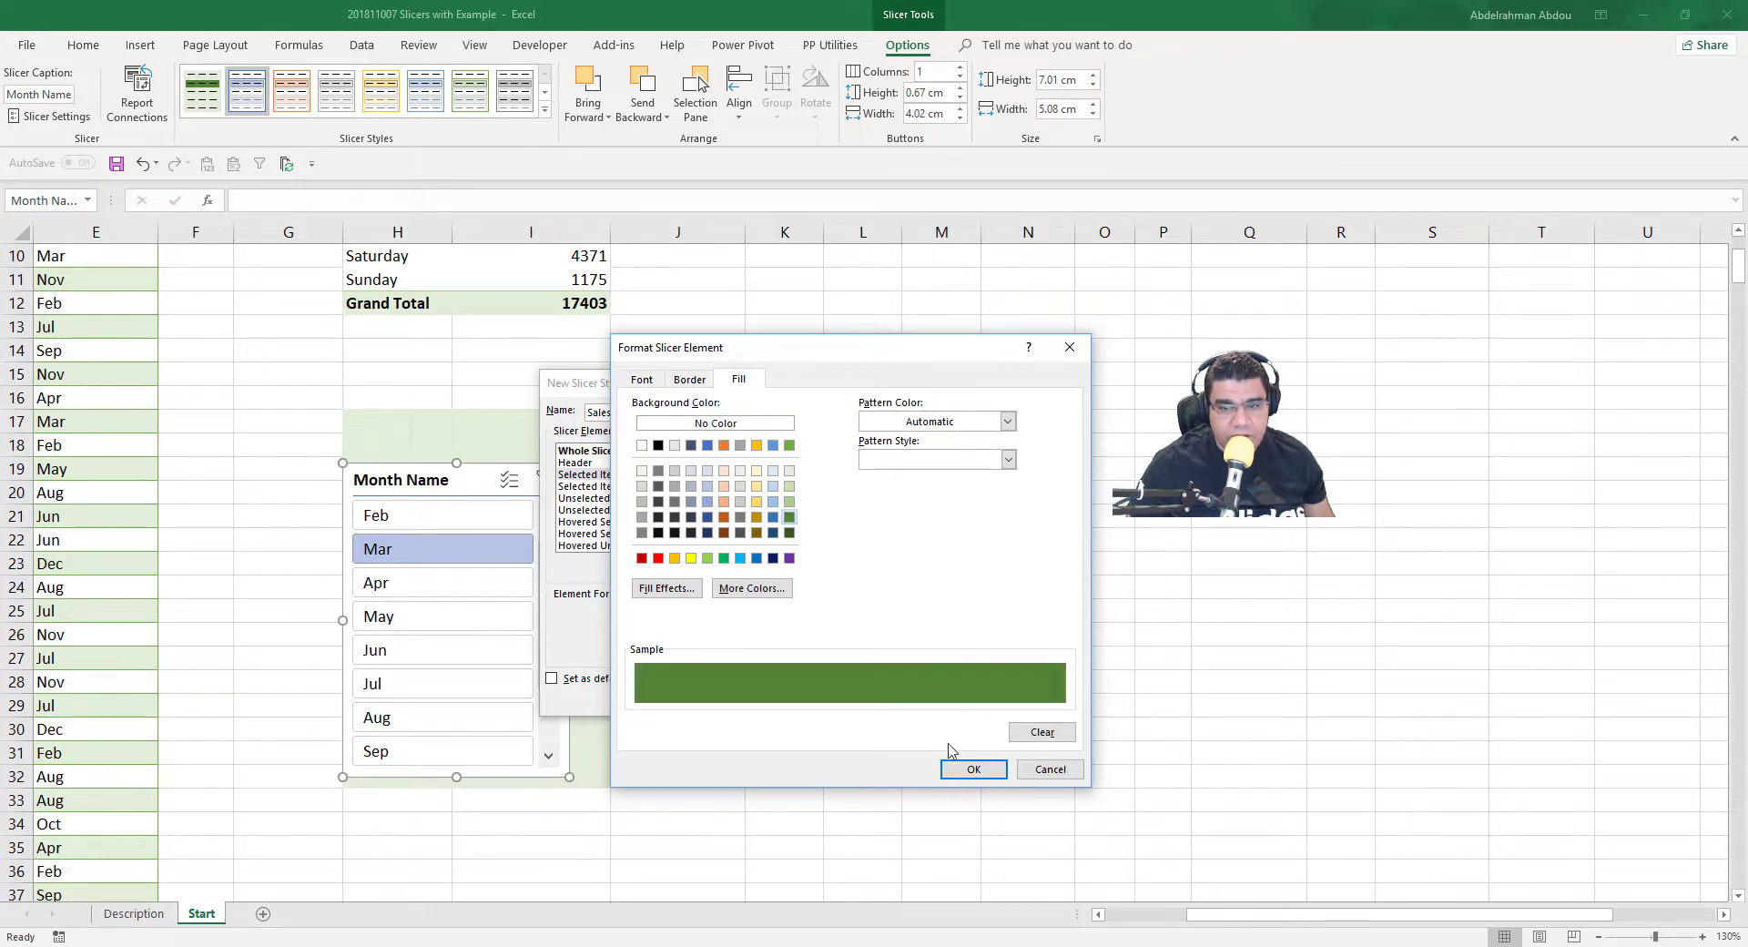
{"action": "left_click", "coordinate": [956, 772]}
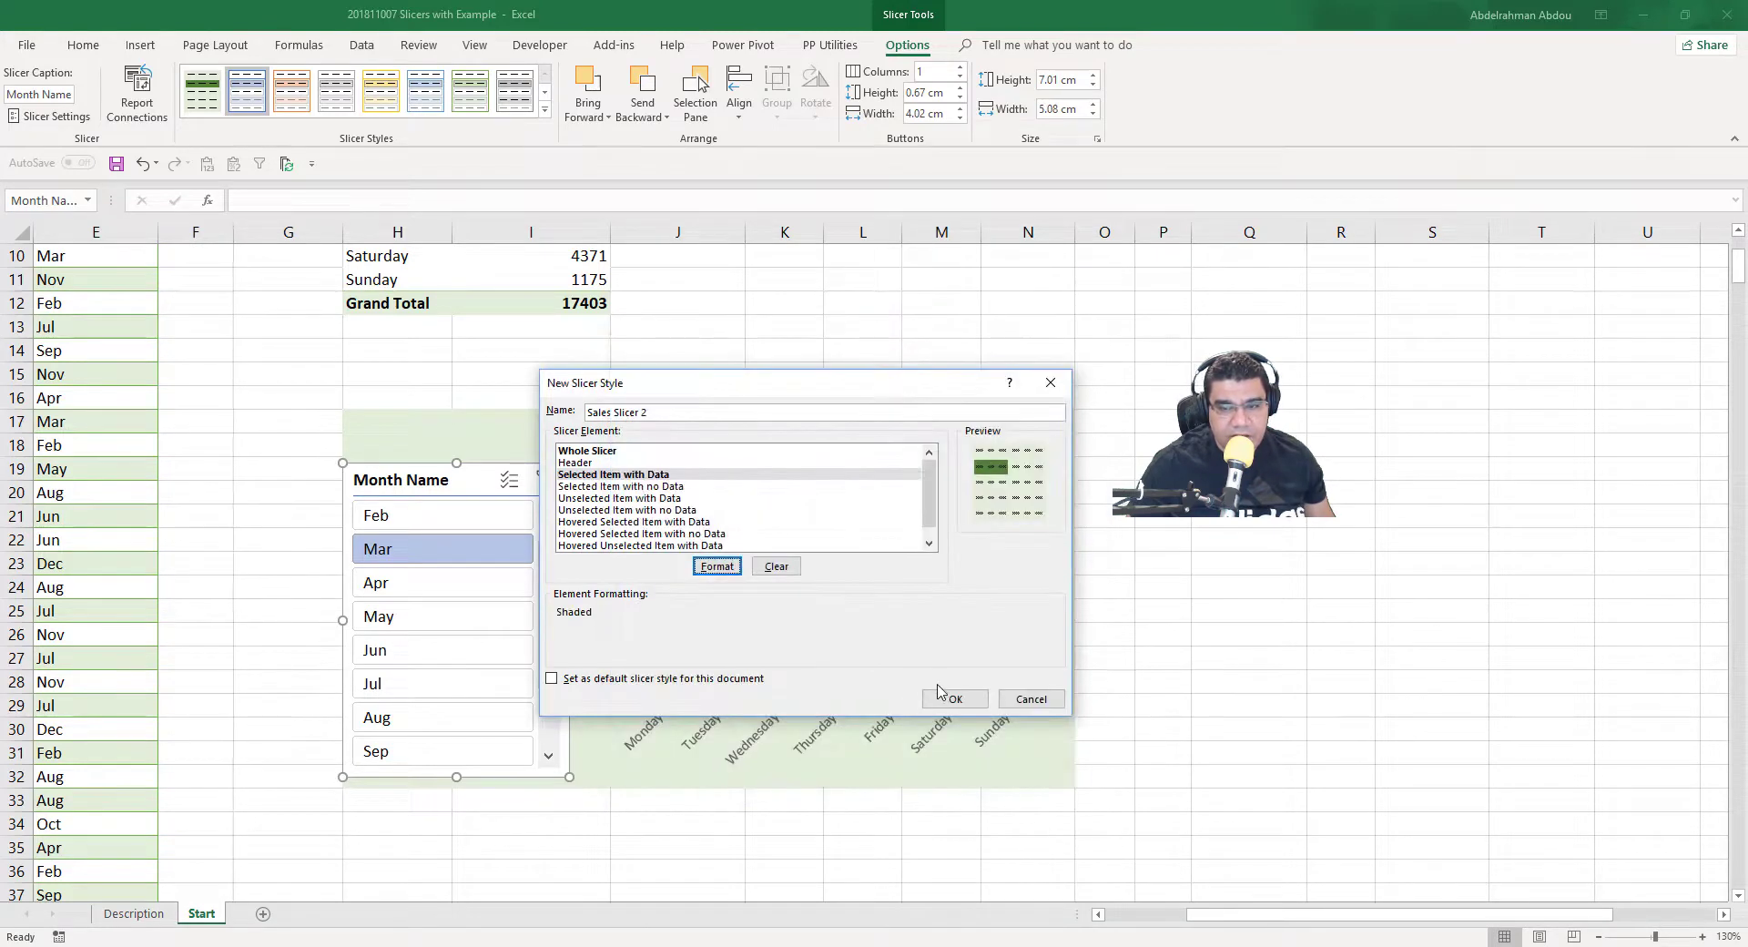
{"action": "left_click", "coordinate": [947, 698]}
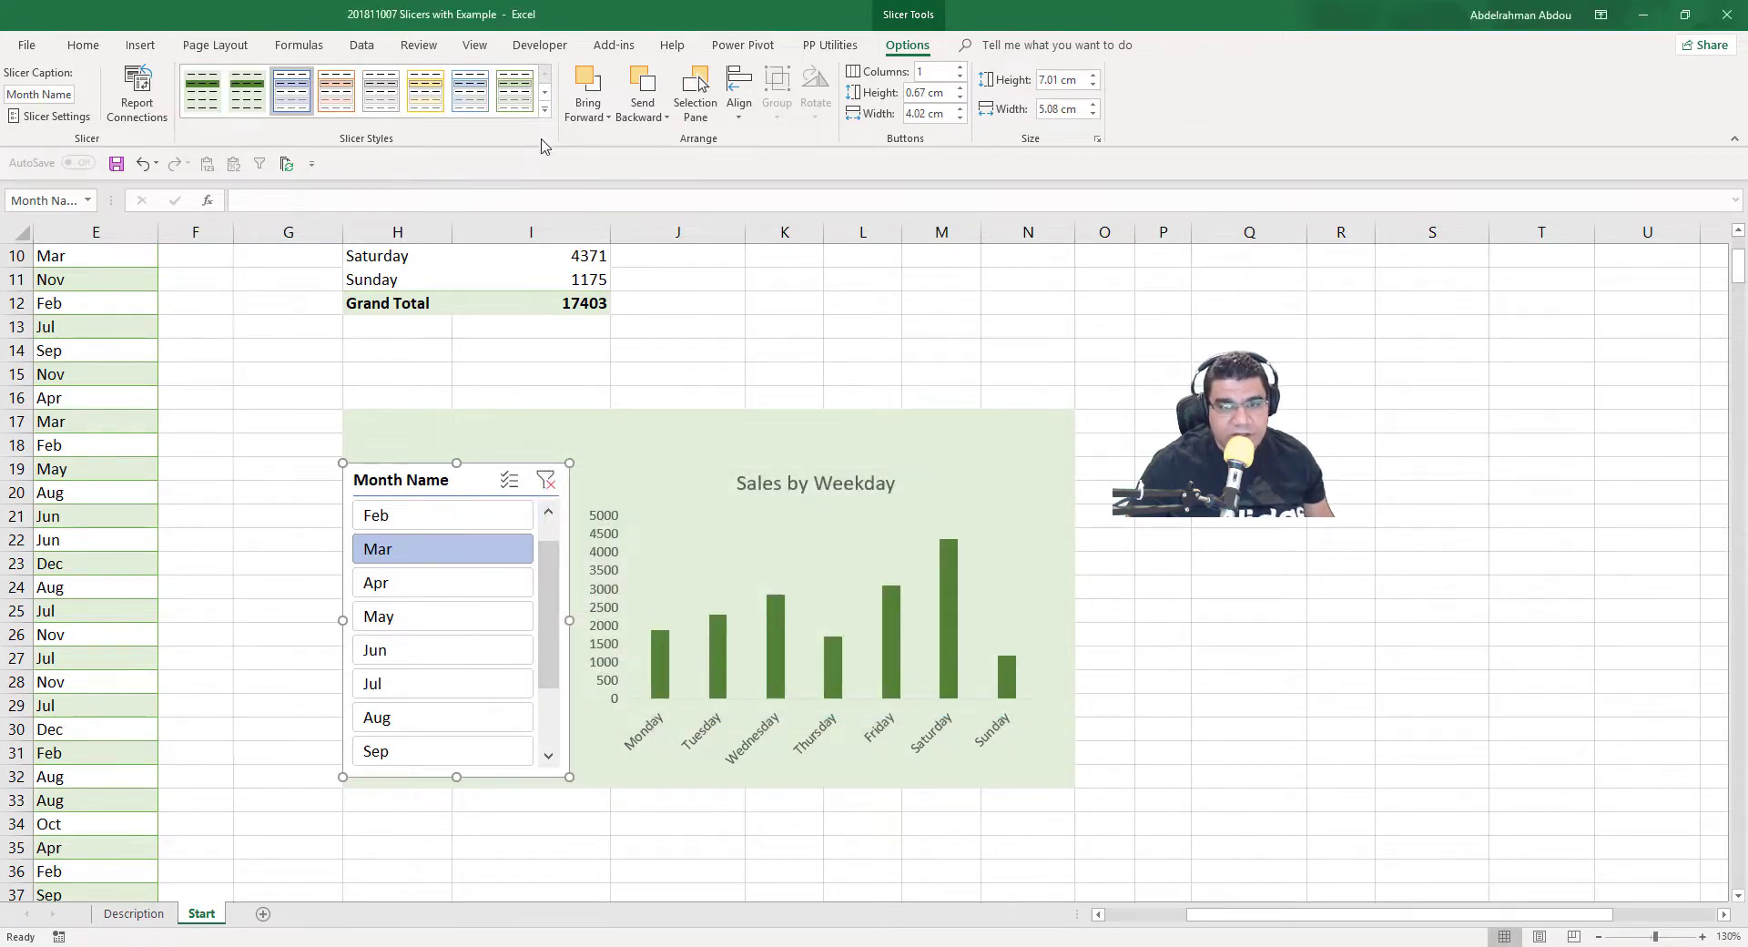
Apply the custom "Sales Slicer 2" style to the Month Name slicer and move it slightly up within the green area
{"action": "left_click", "coordinate": [544, 109]}
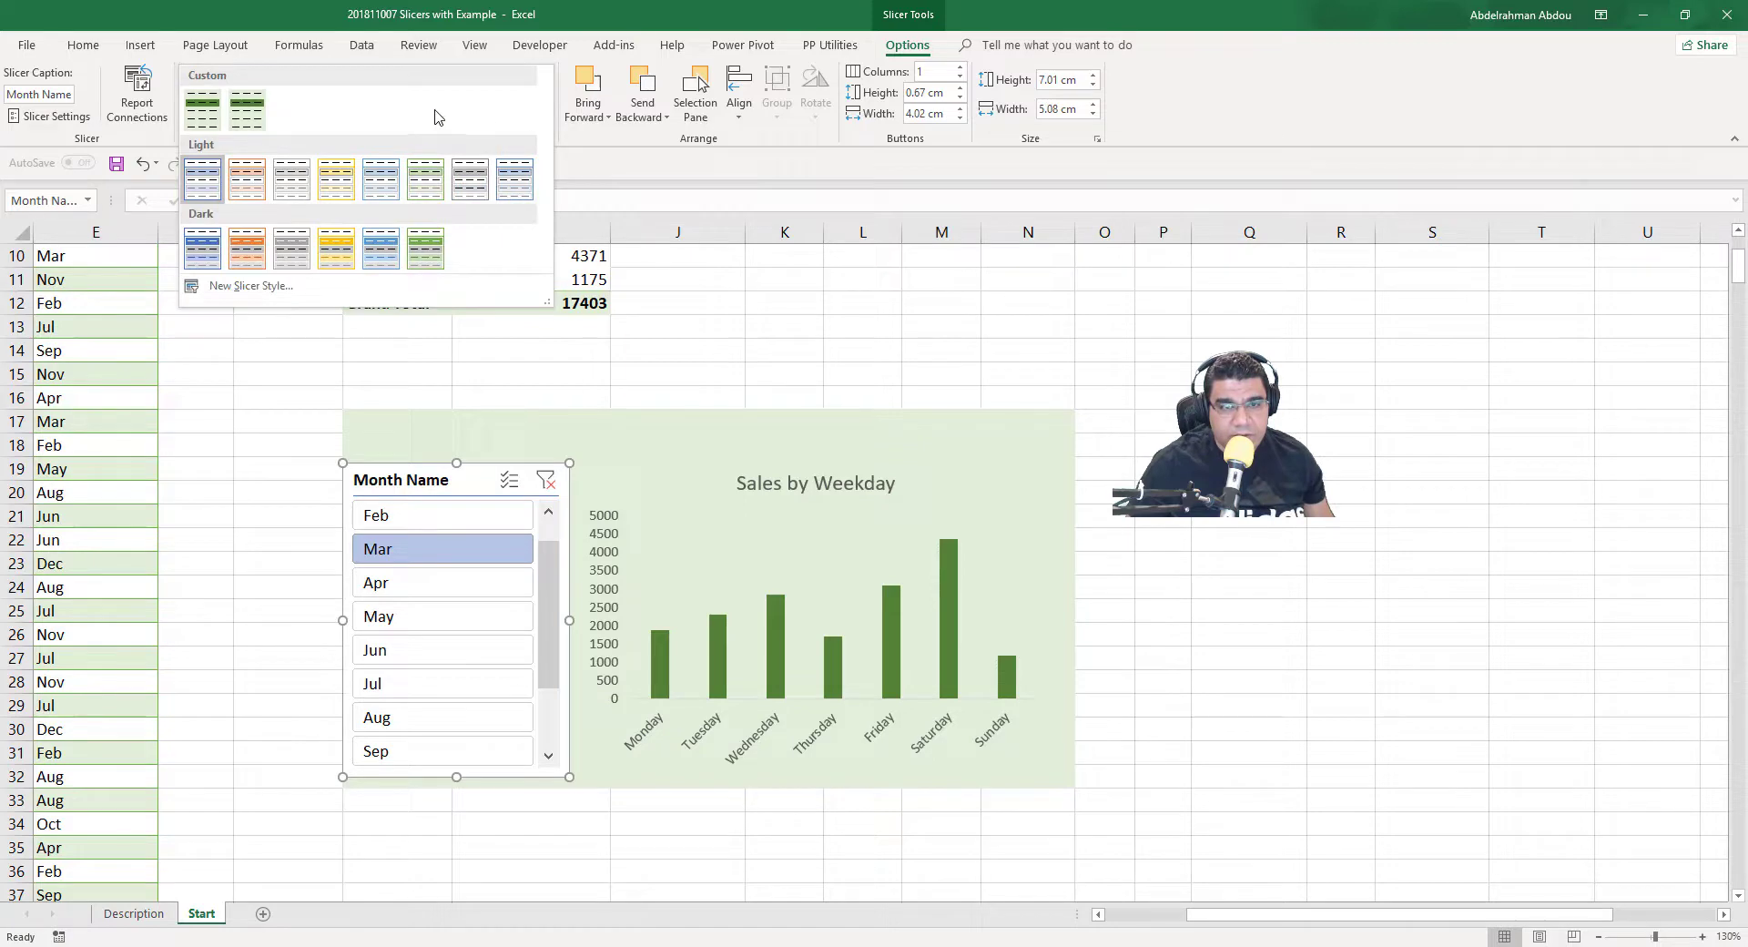
{"action": "left_click", "coordinate": [243, 109]}
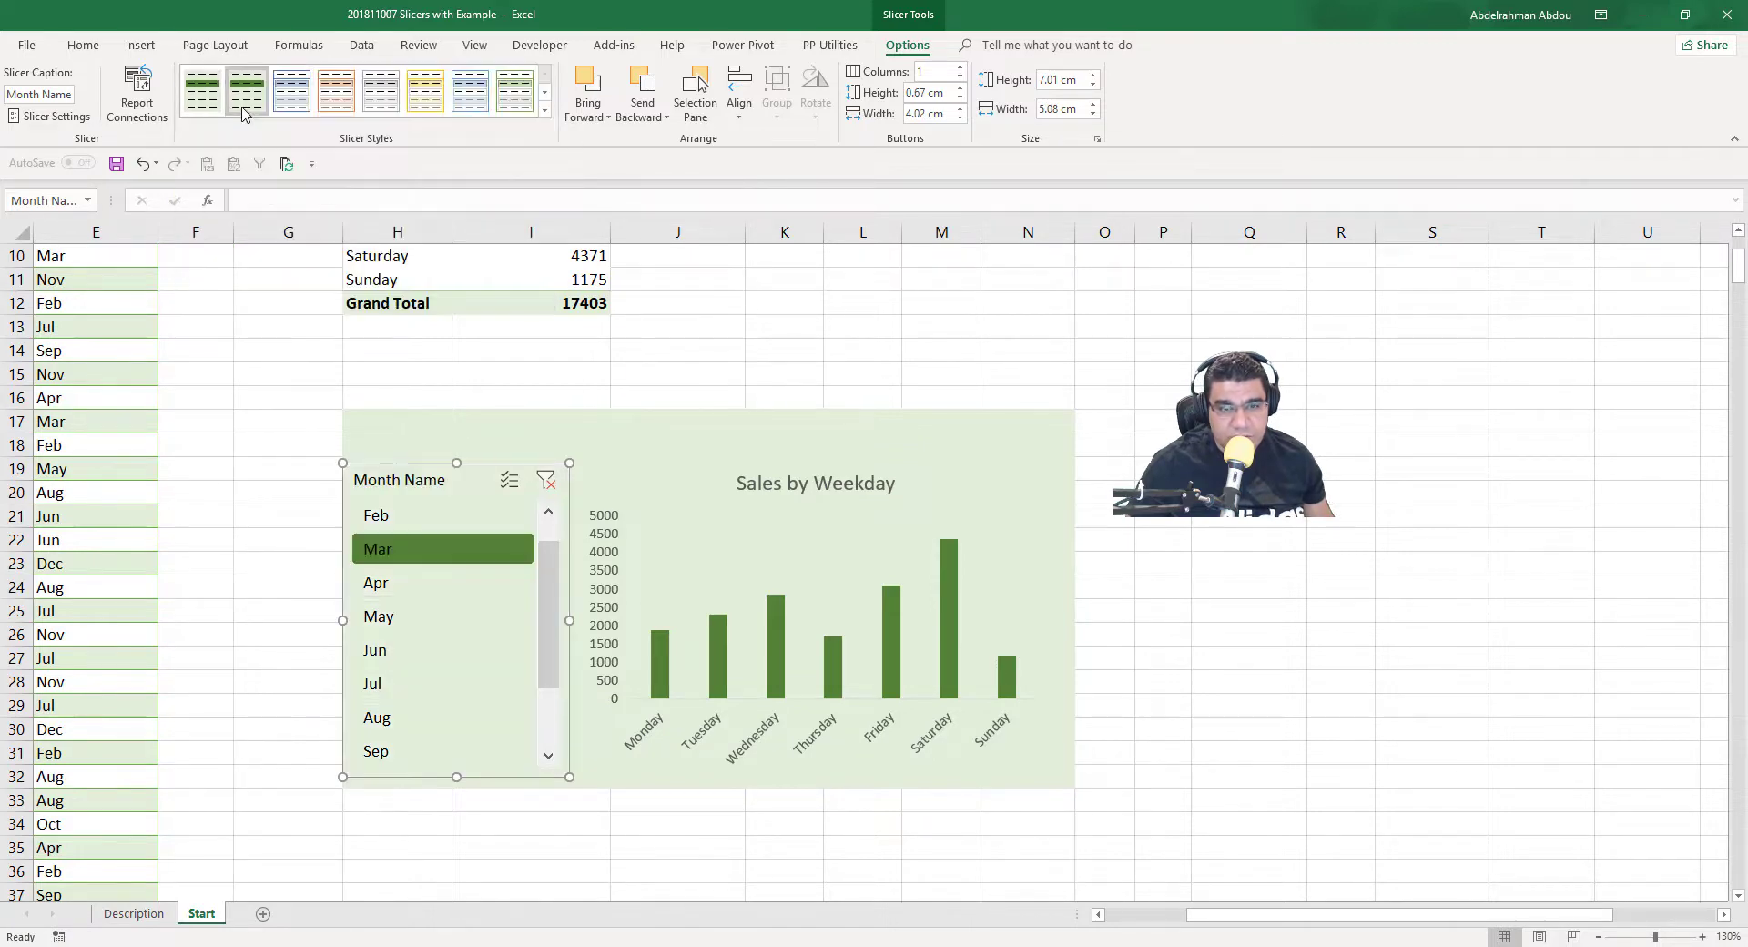
{"action": "left_click_drag", "start_coordinate": [443, 484], "coordinate": [445, 461]}
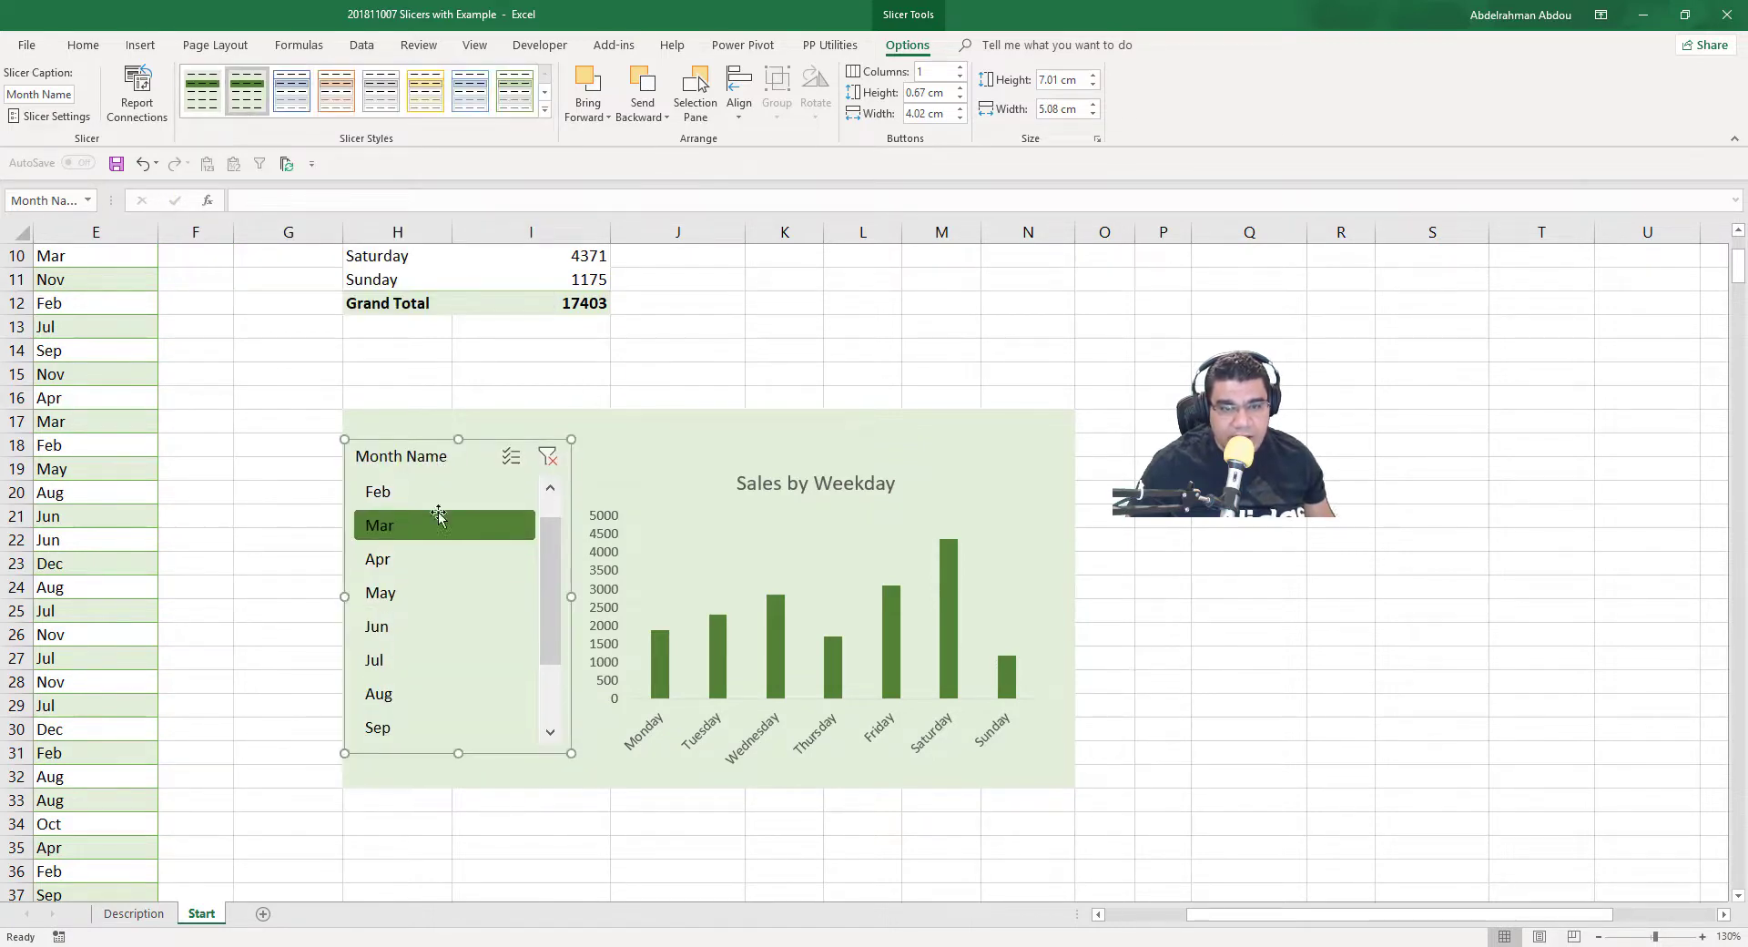
Test the restyled slicer by filtering the chart to Apr, May, Jun and Jul in turn
{"action": "left_click", "coordinate": [449, 558]}
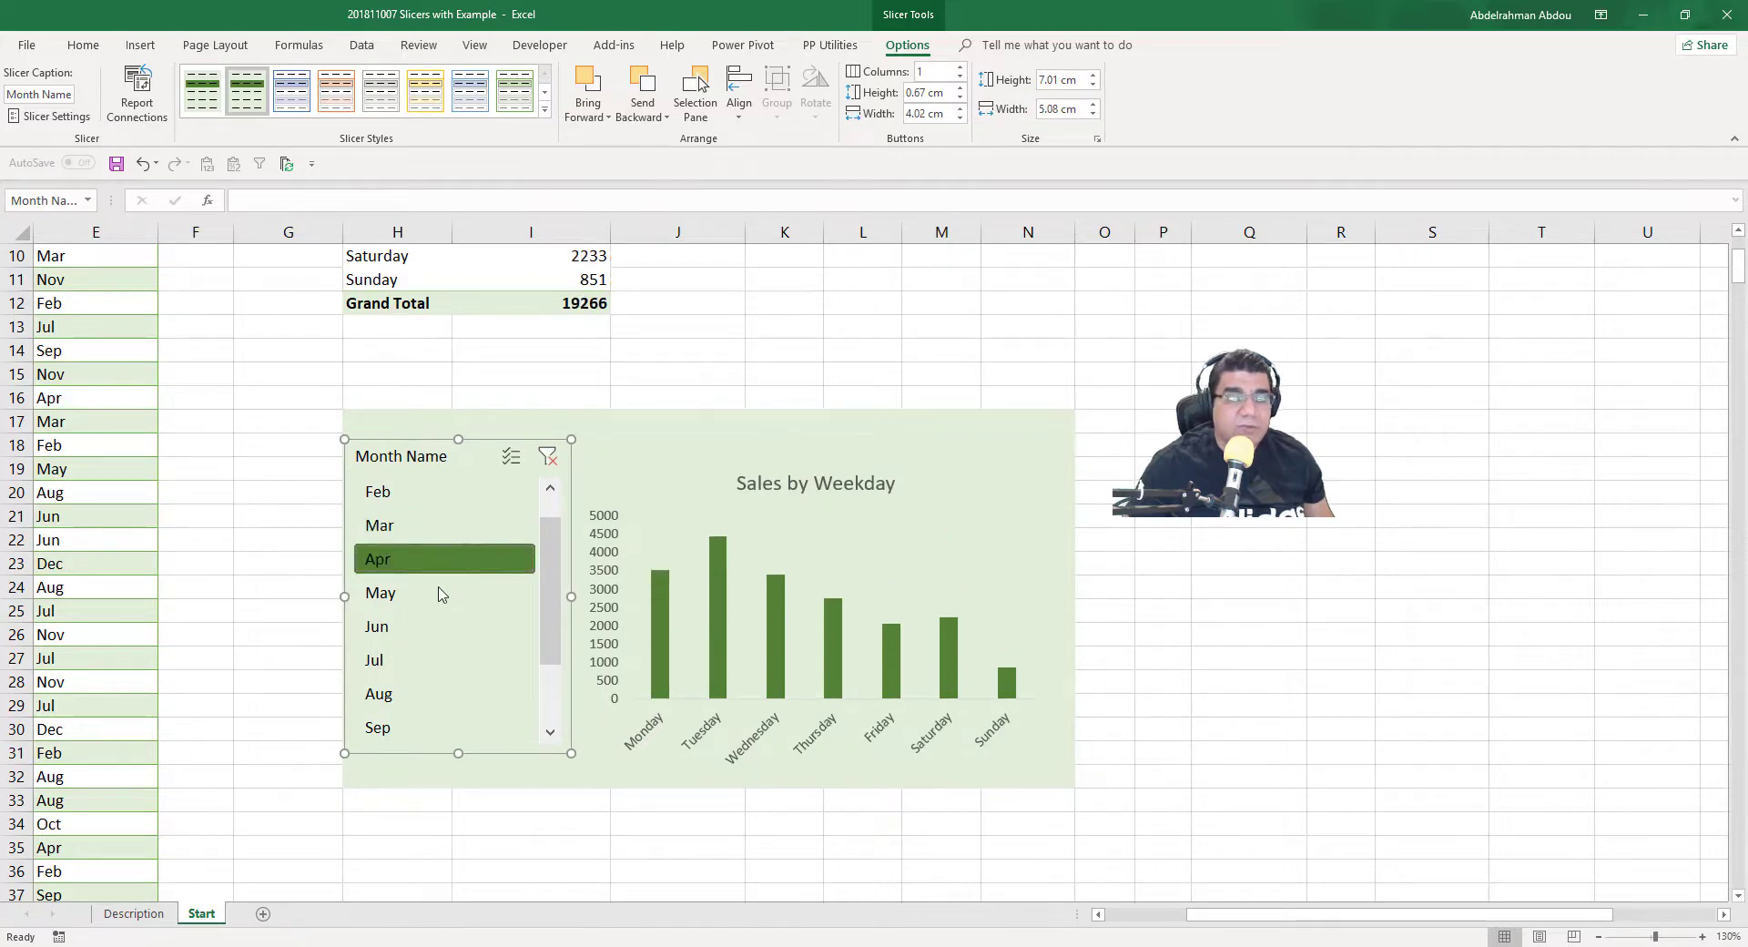
{"action": "left_click", "coordinate": [434, 594]}
{"action": "left_click", "coordinate": [412, 628]}
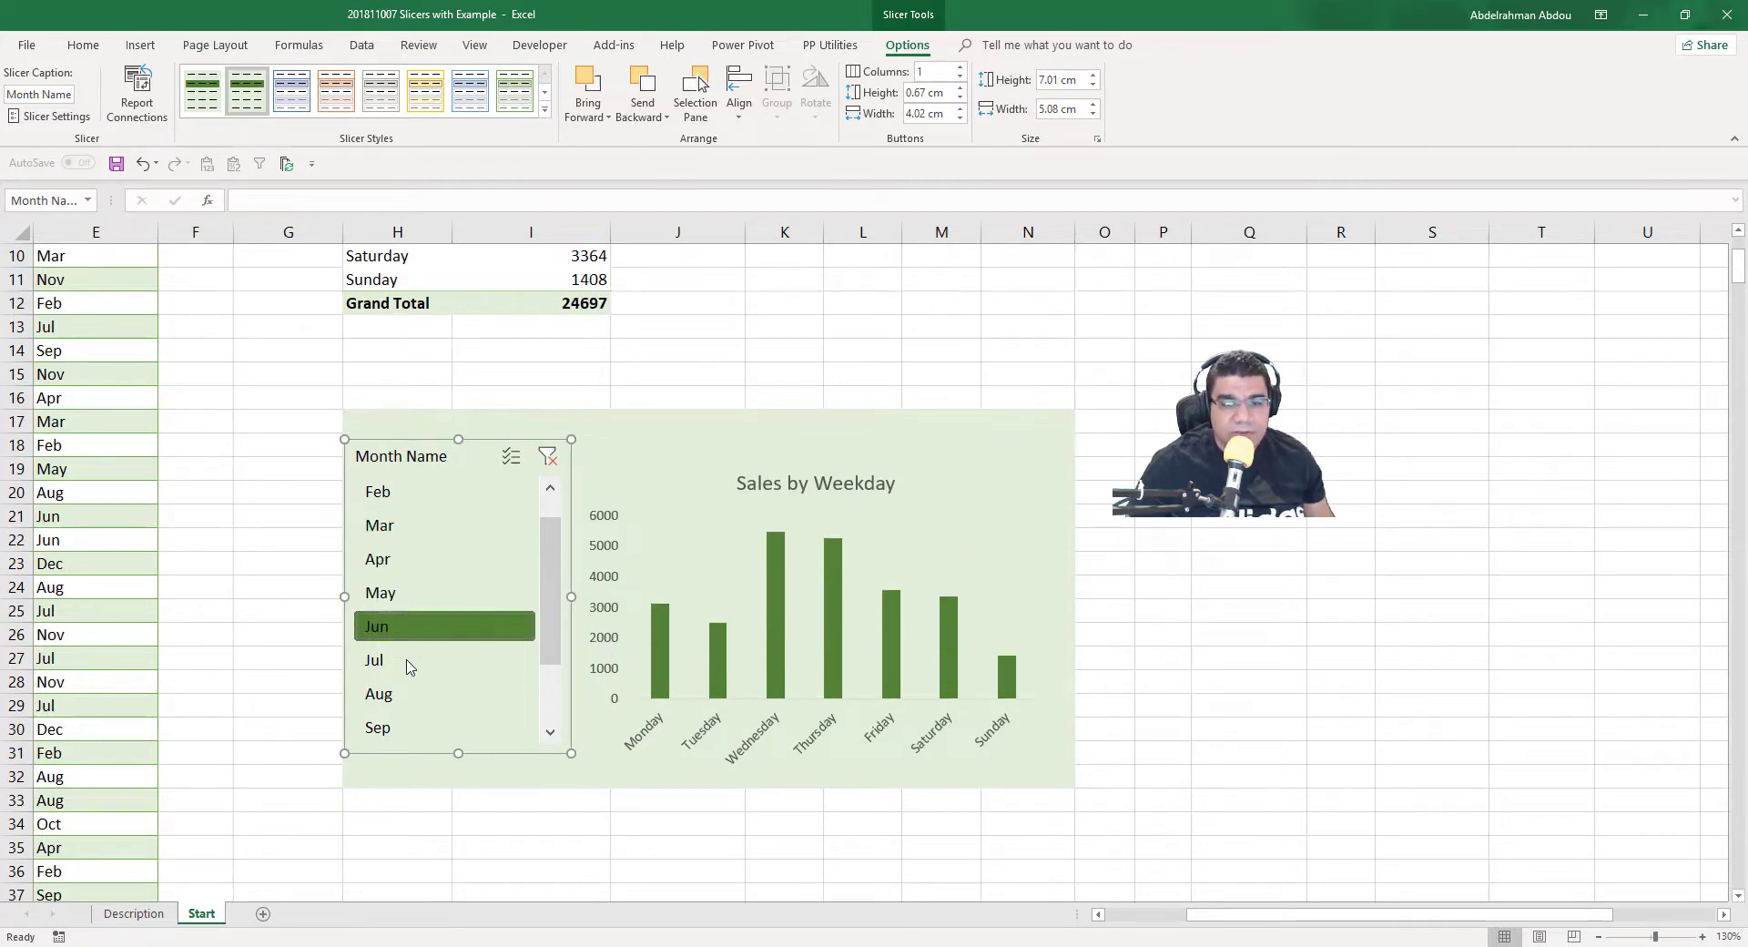
{"action": "left_click", "coordinate": [459, 665]}
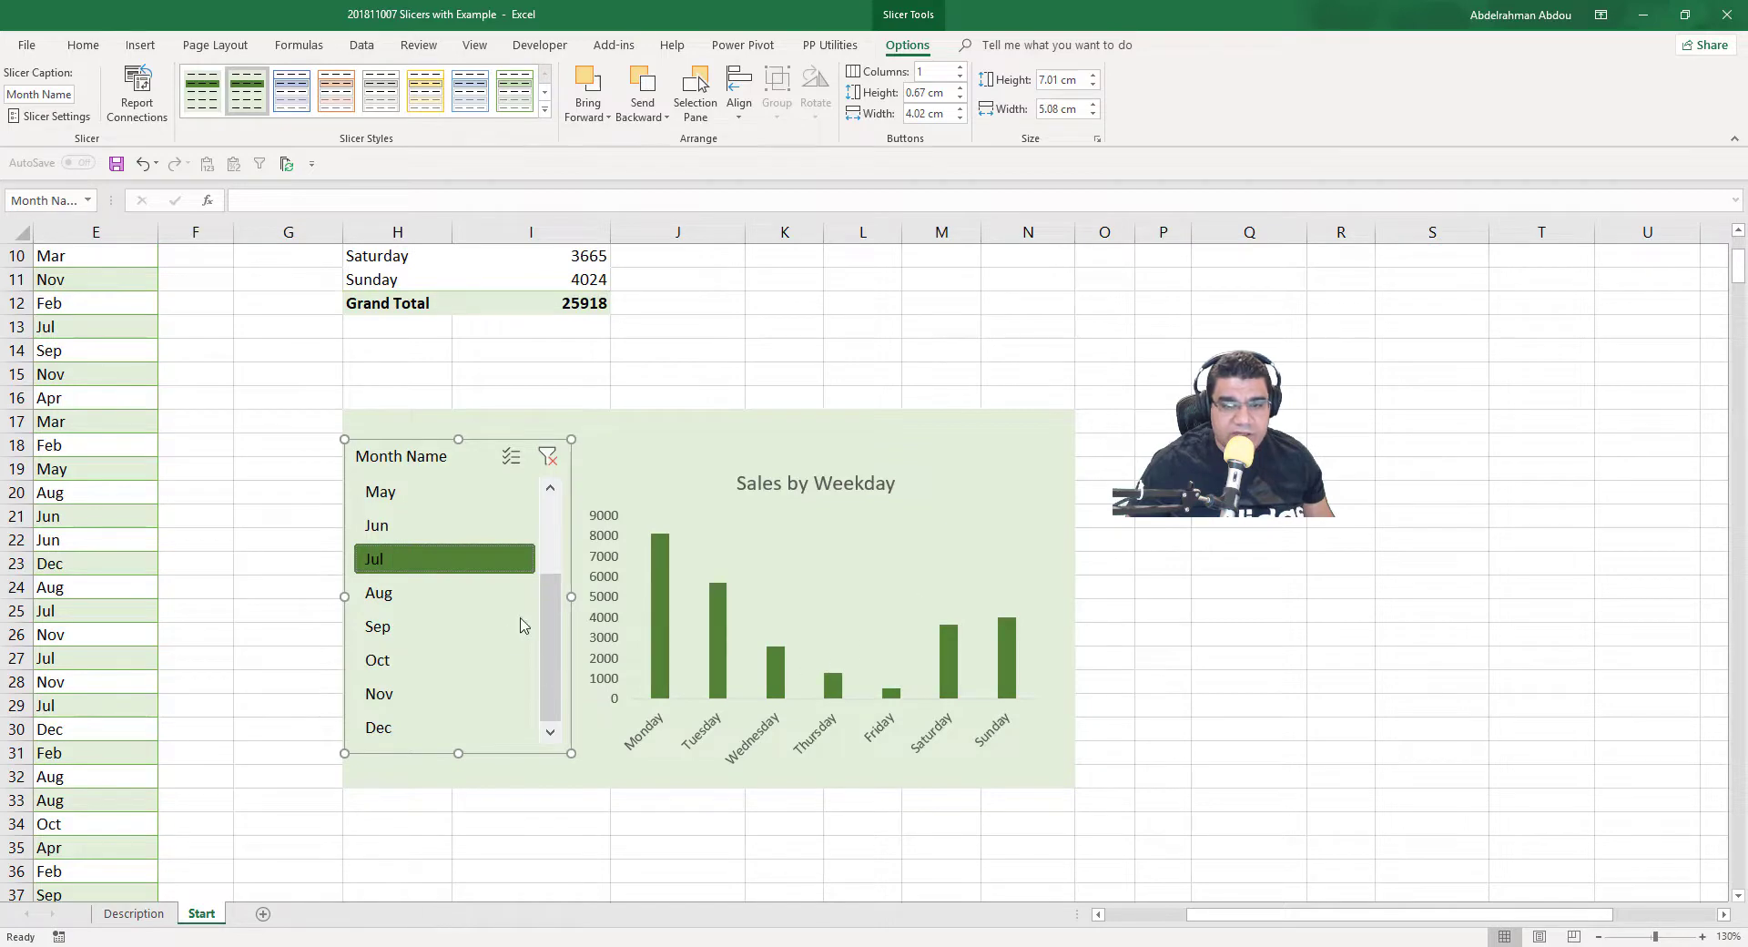
{"action": "scroll", "coordinate": [549, 592], "scroll_direction": "up", "scroll_amount": 2}
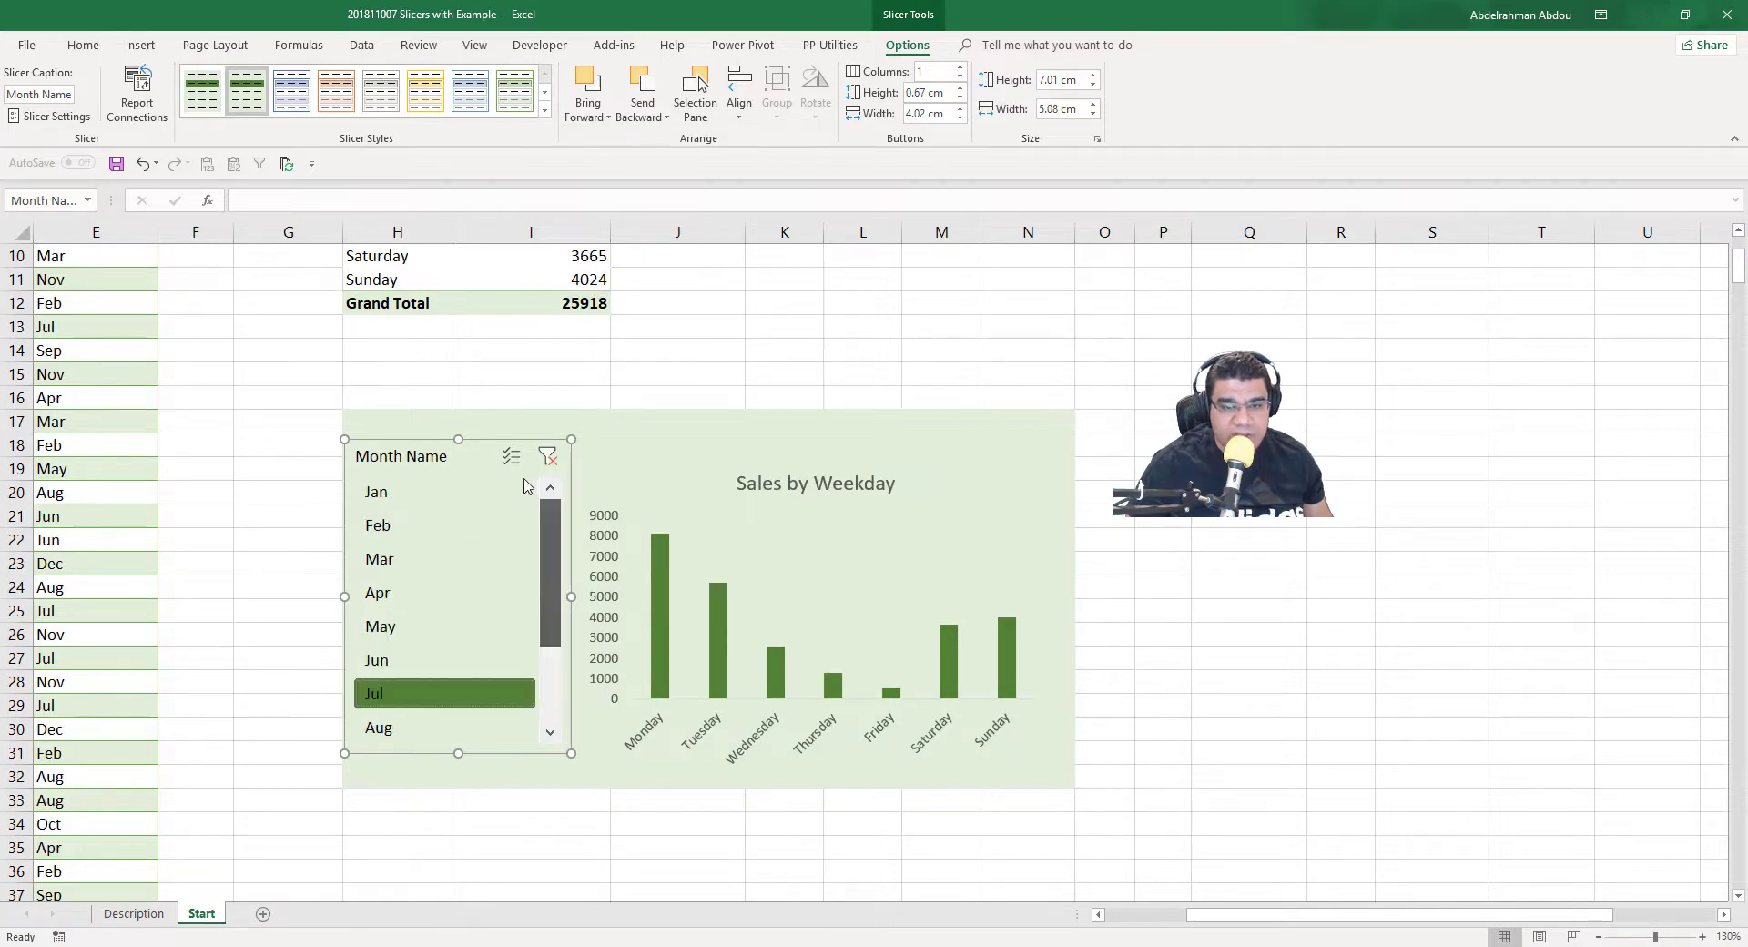
Add the Month Name field to the PivotTable's Filters area and check its filter list without changing it
{"action": "left_click", "coordinate": [647, 442]}
{"action": "scroll", "coordinate": [644, 522], "scroll_direction": "up", "scroll_amount": 3}
{"action": "scroll", "coordinate": [643, 523], "scroll_direction": "down", "scroll_amount": 3}
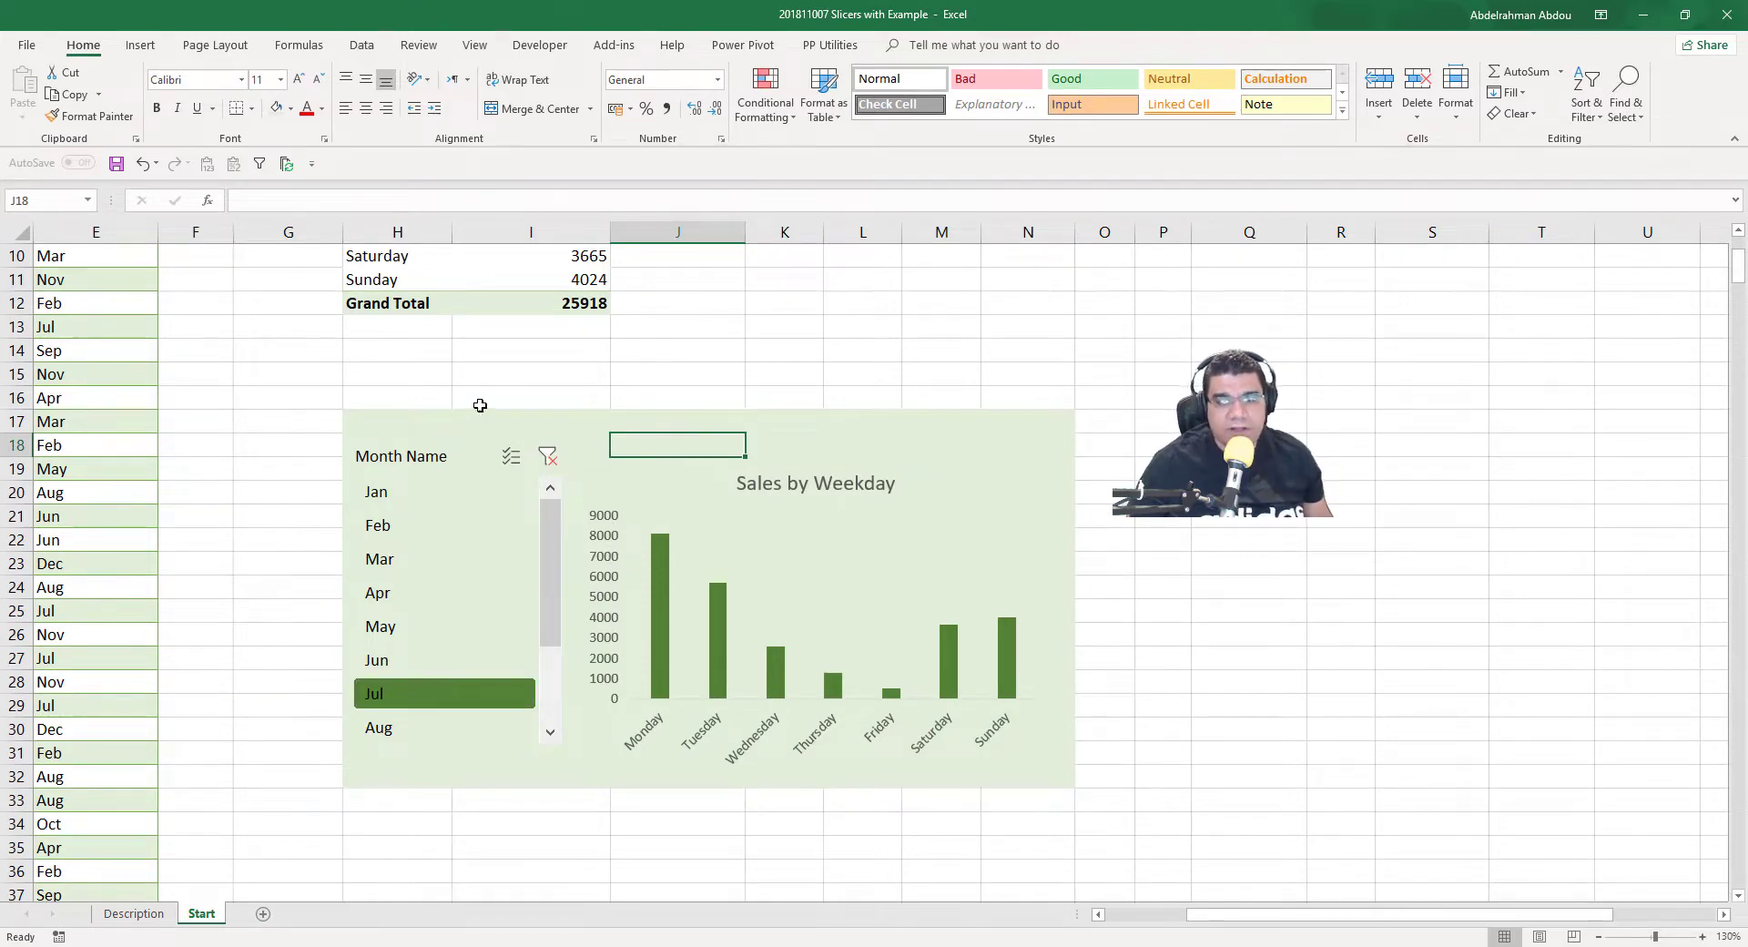
{"action": "scroll", "coordinate": [480, 405], "scroll_direction": "up", "scroll_amount": 3}
{"action": "left_click", "coordinate": [531, 387]}
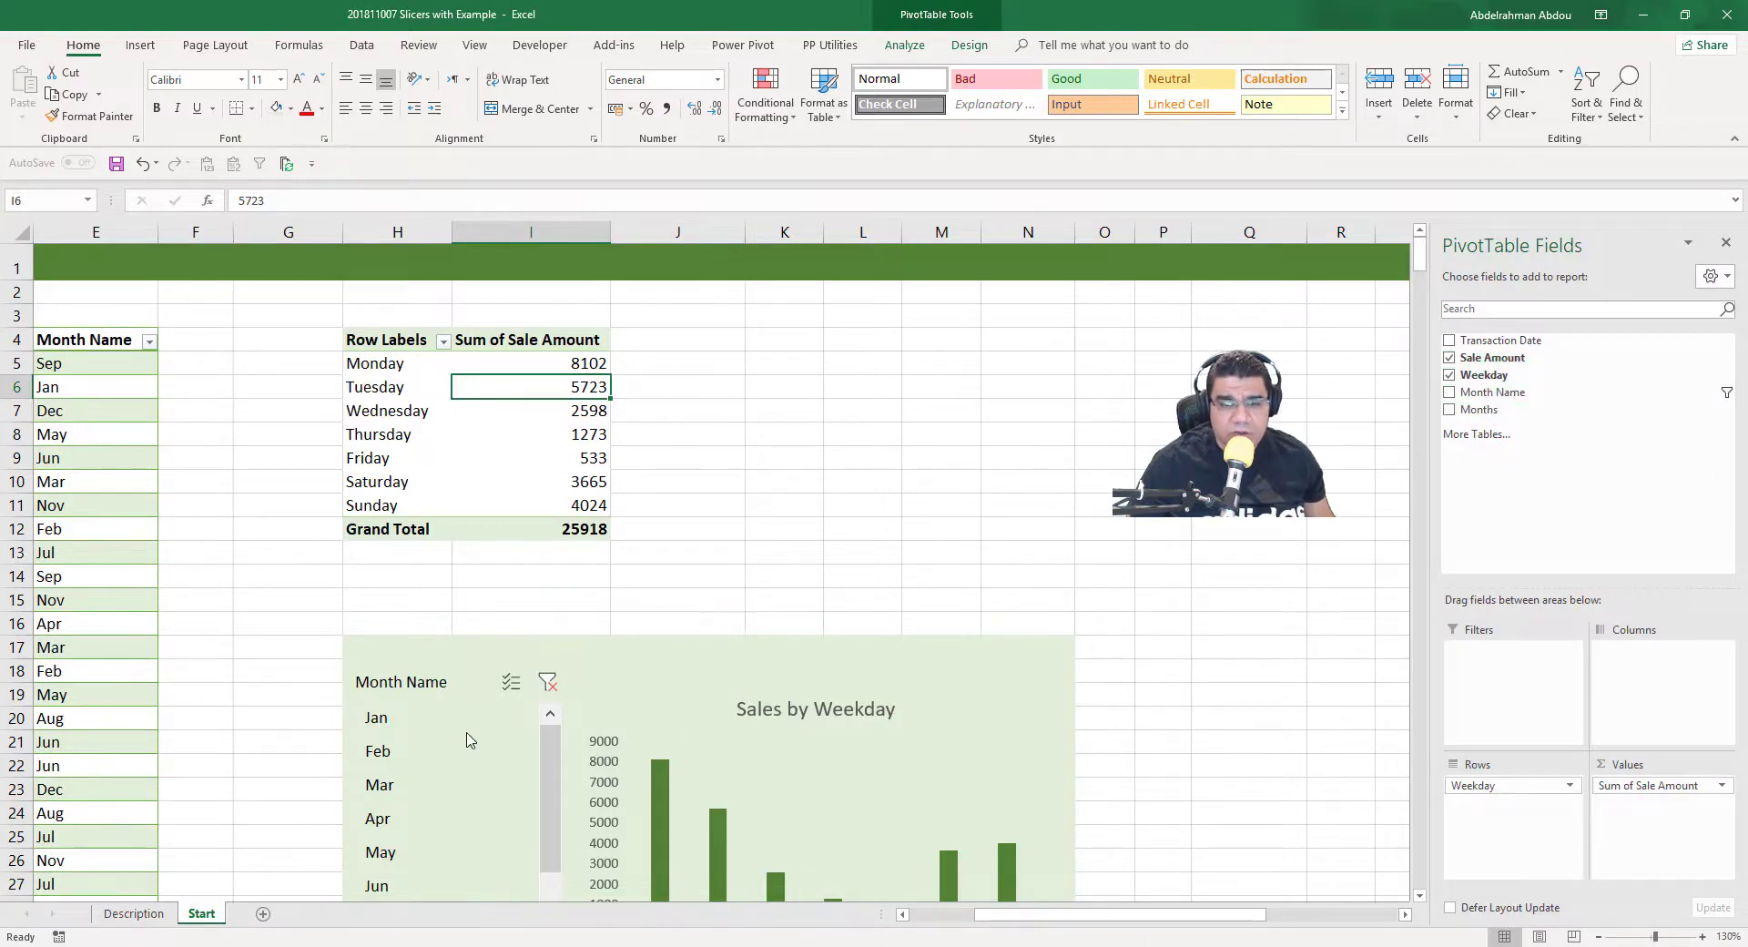
{"action": "left_click_drag", "start_coordinate": [1493, 392], "coordinate": [1507, 678]}
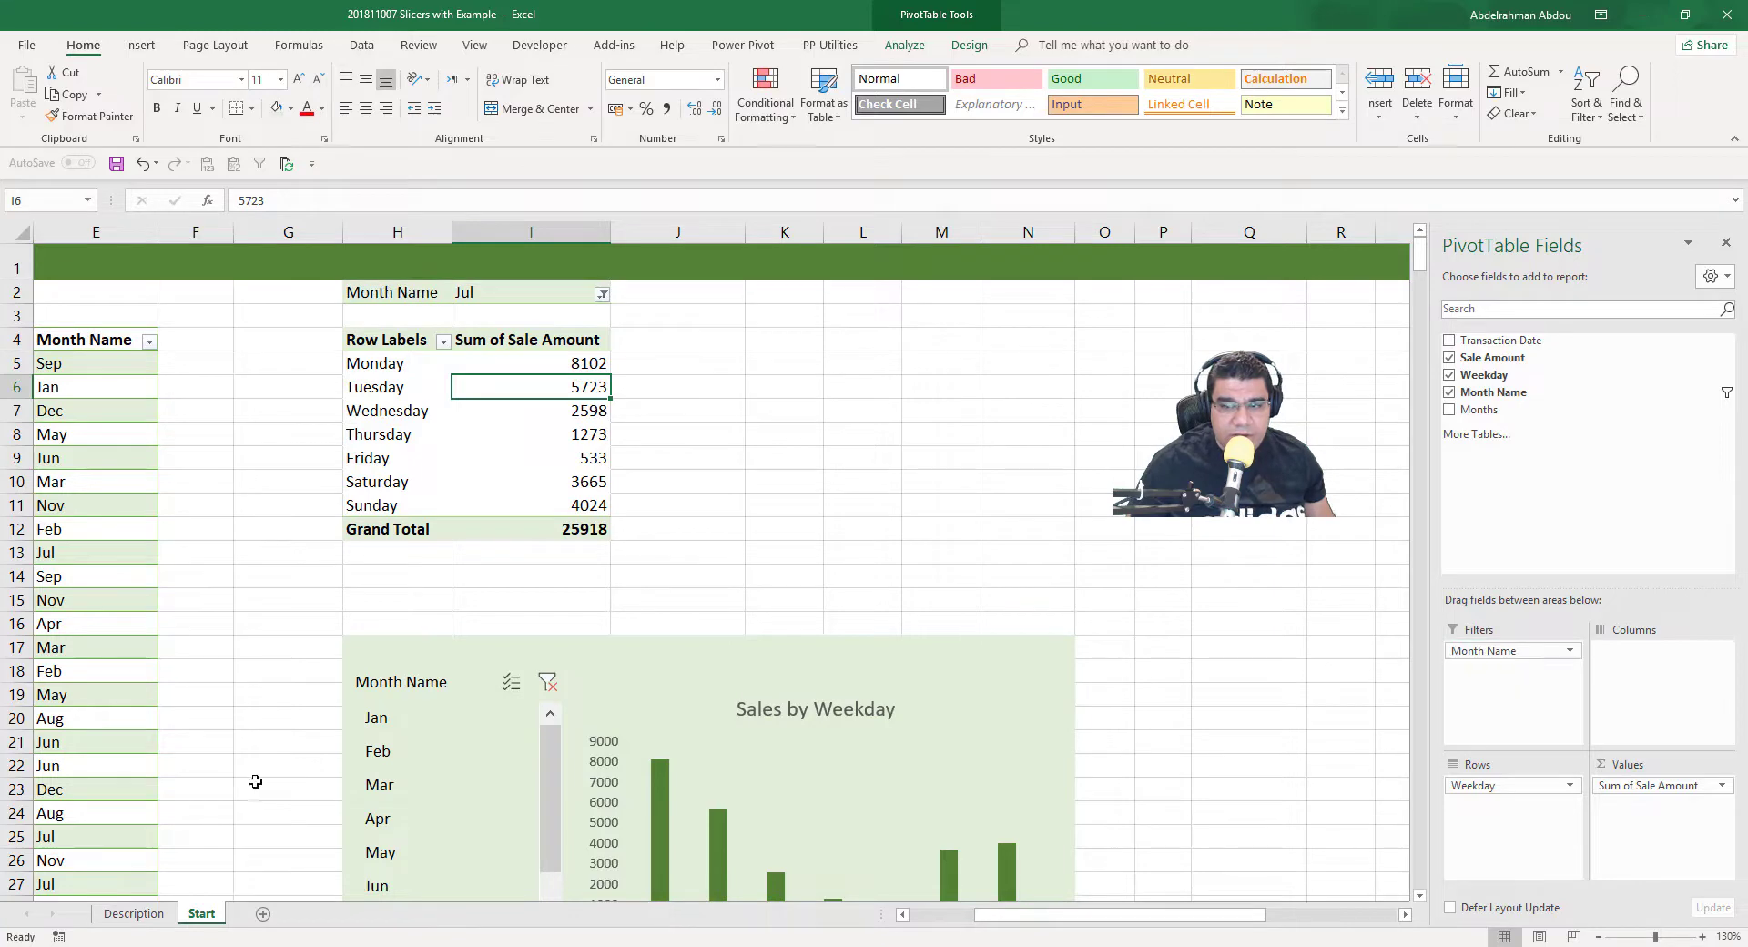
{"action": "left_click", "coordinate": [601, 295]}
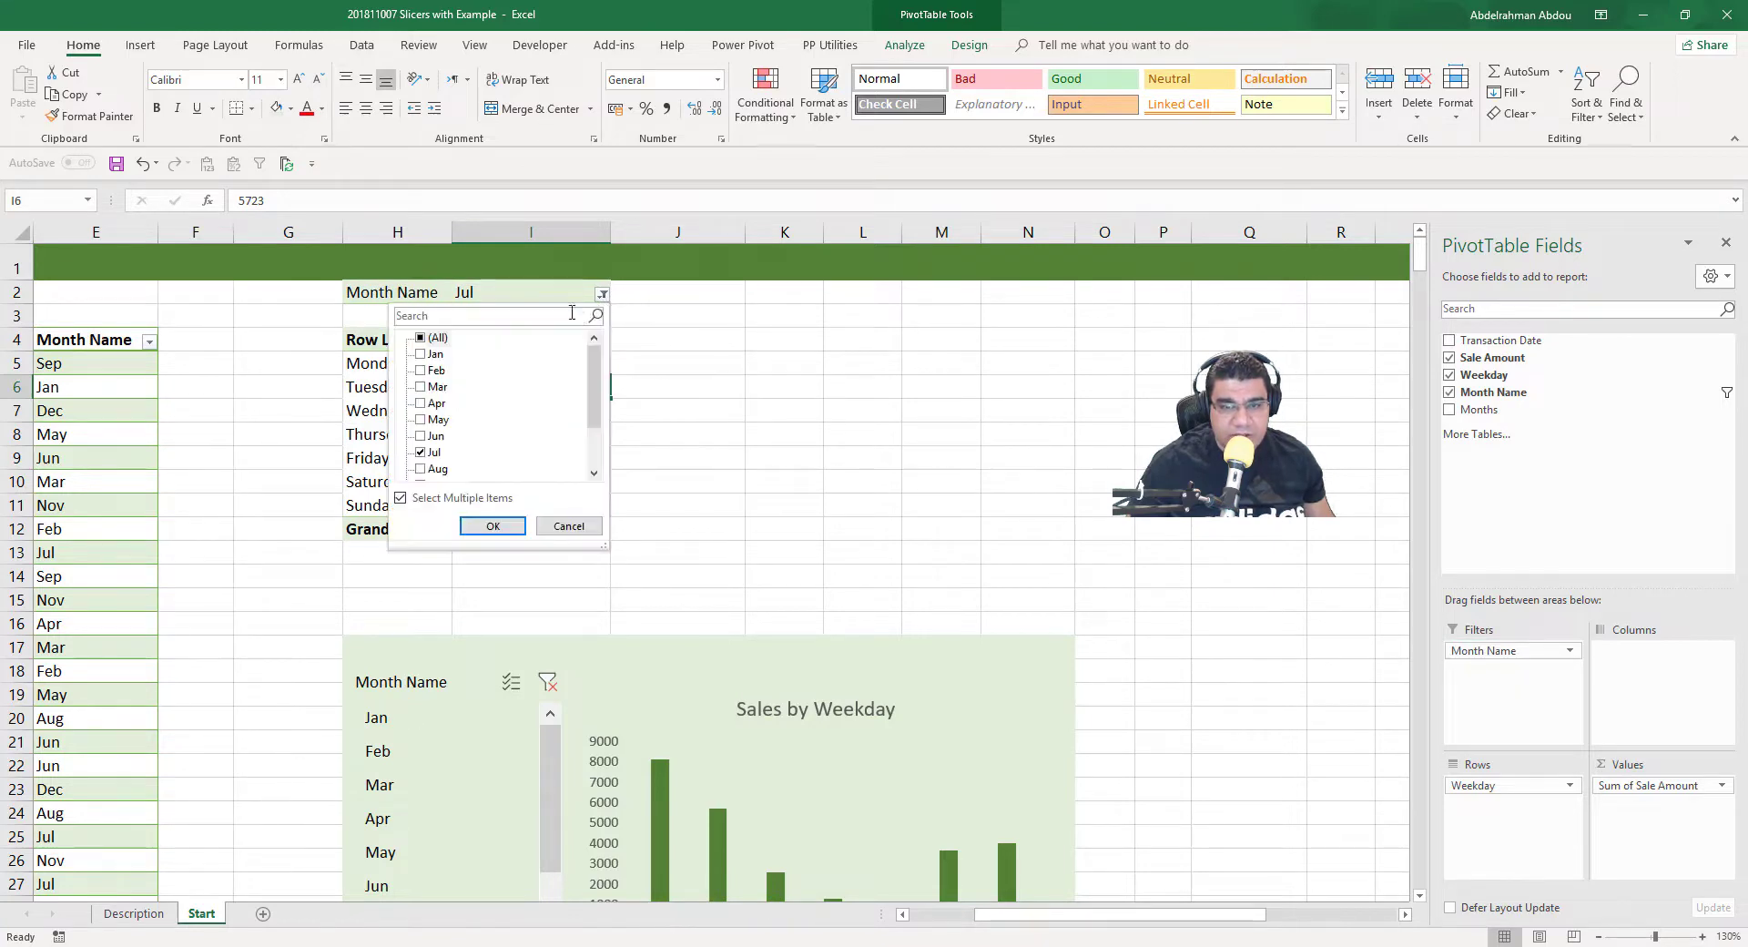
{"action": "key", "text": "Escape"}
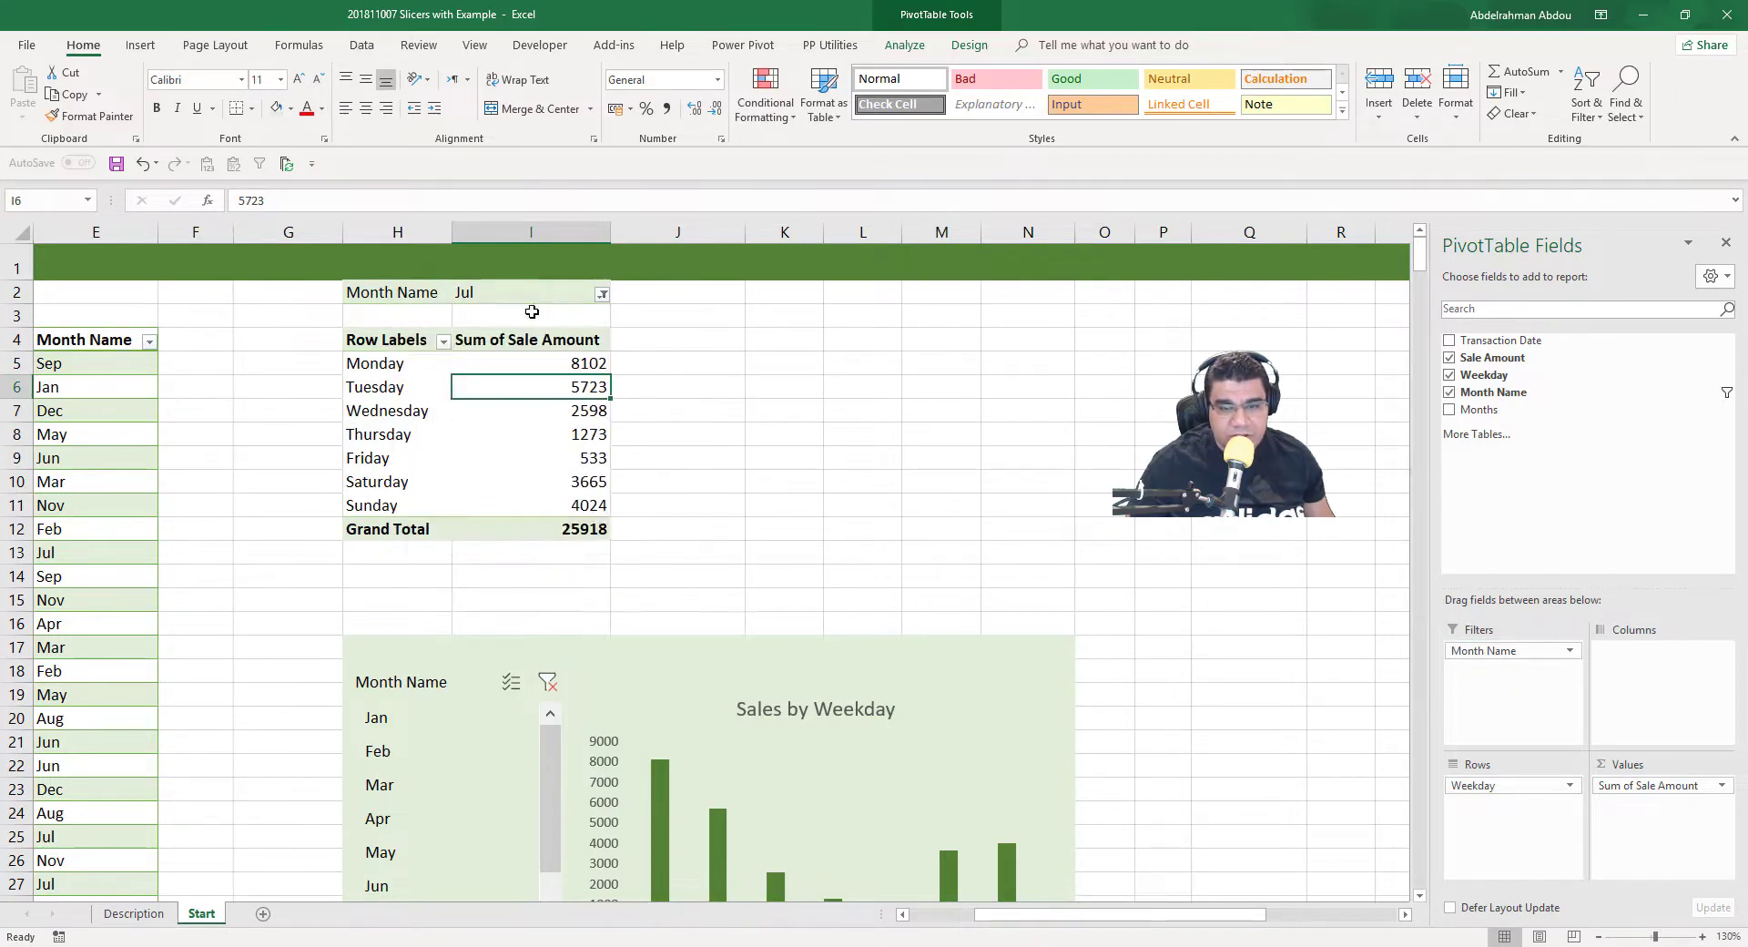
Switch the slicer between Feb, Mar and Apr to compare it with the PivotTable's Month Name report filter
{"action": "left_click", "coordinate": [424, 748]}
{"action": "left_click", "coordinate": [421, 783]}
{"action": "left_click", "coordinate": [420, 815]}
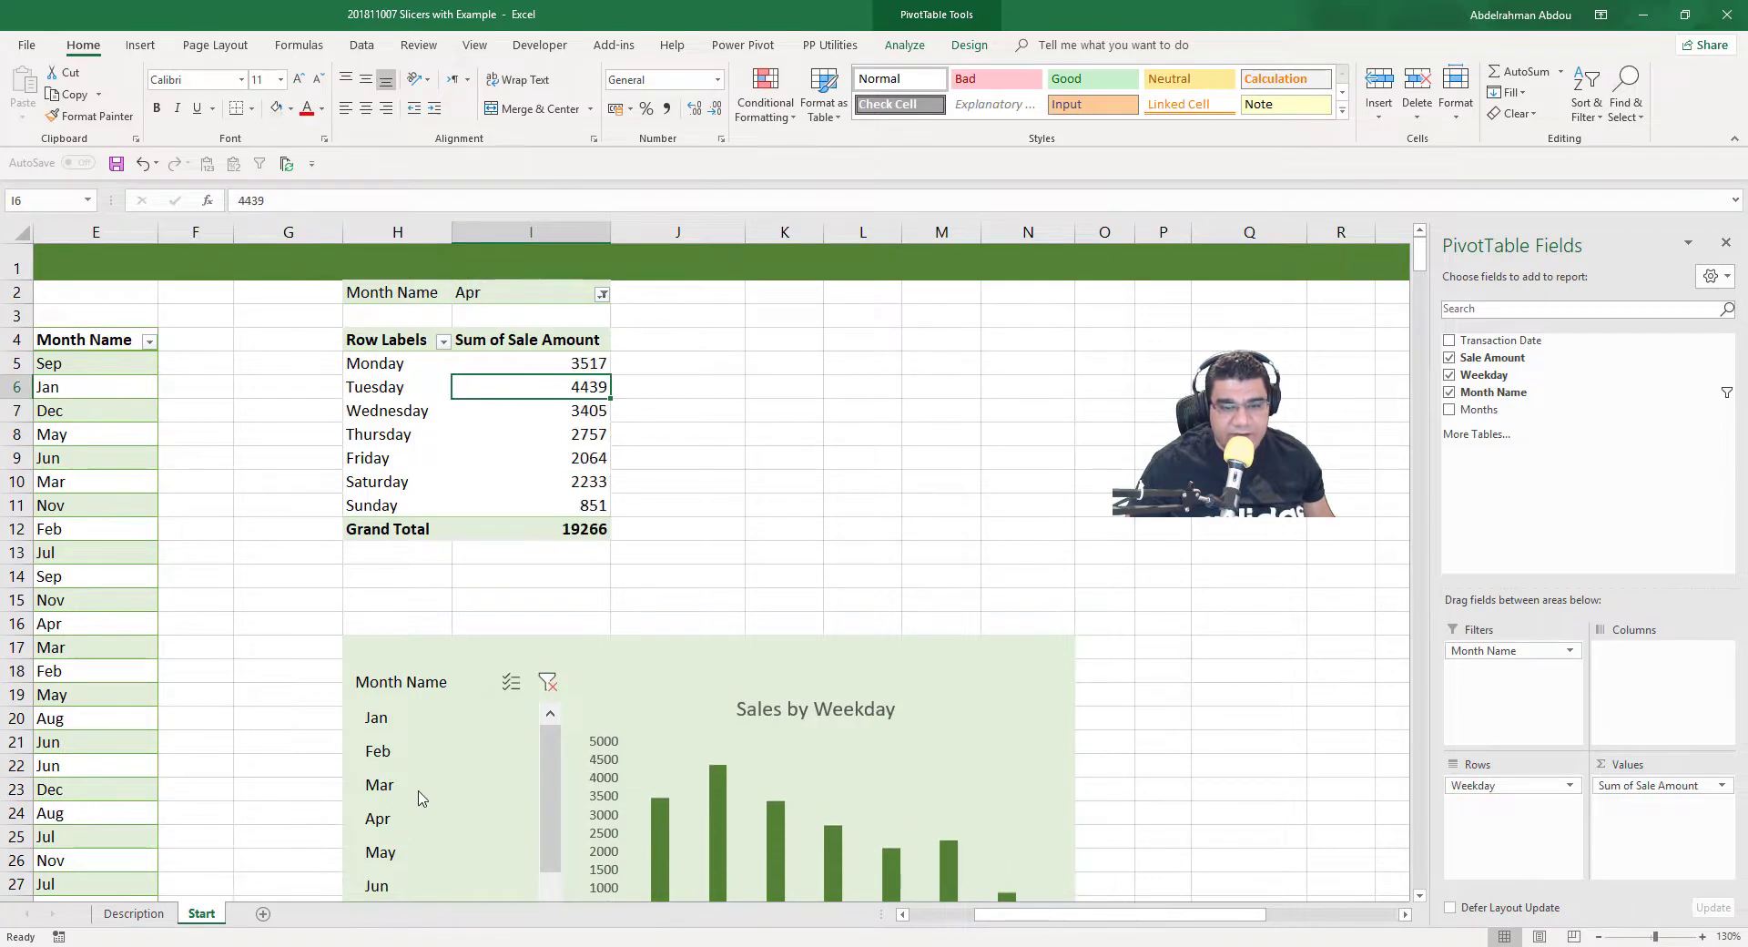
{"action": "left_click", "coordinate": [427, 754]}
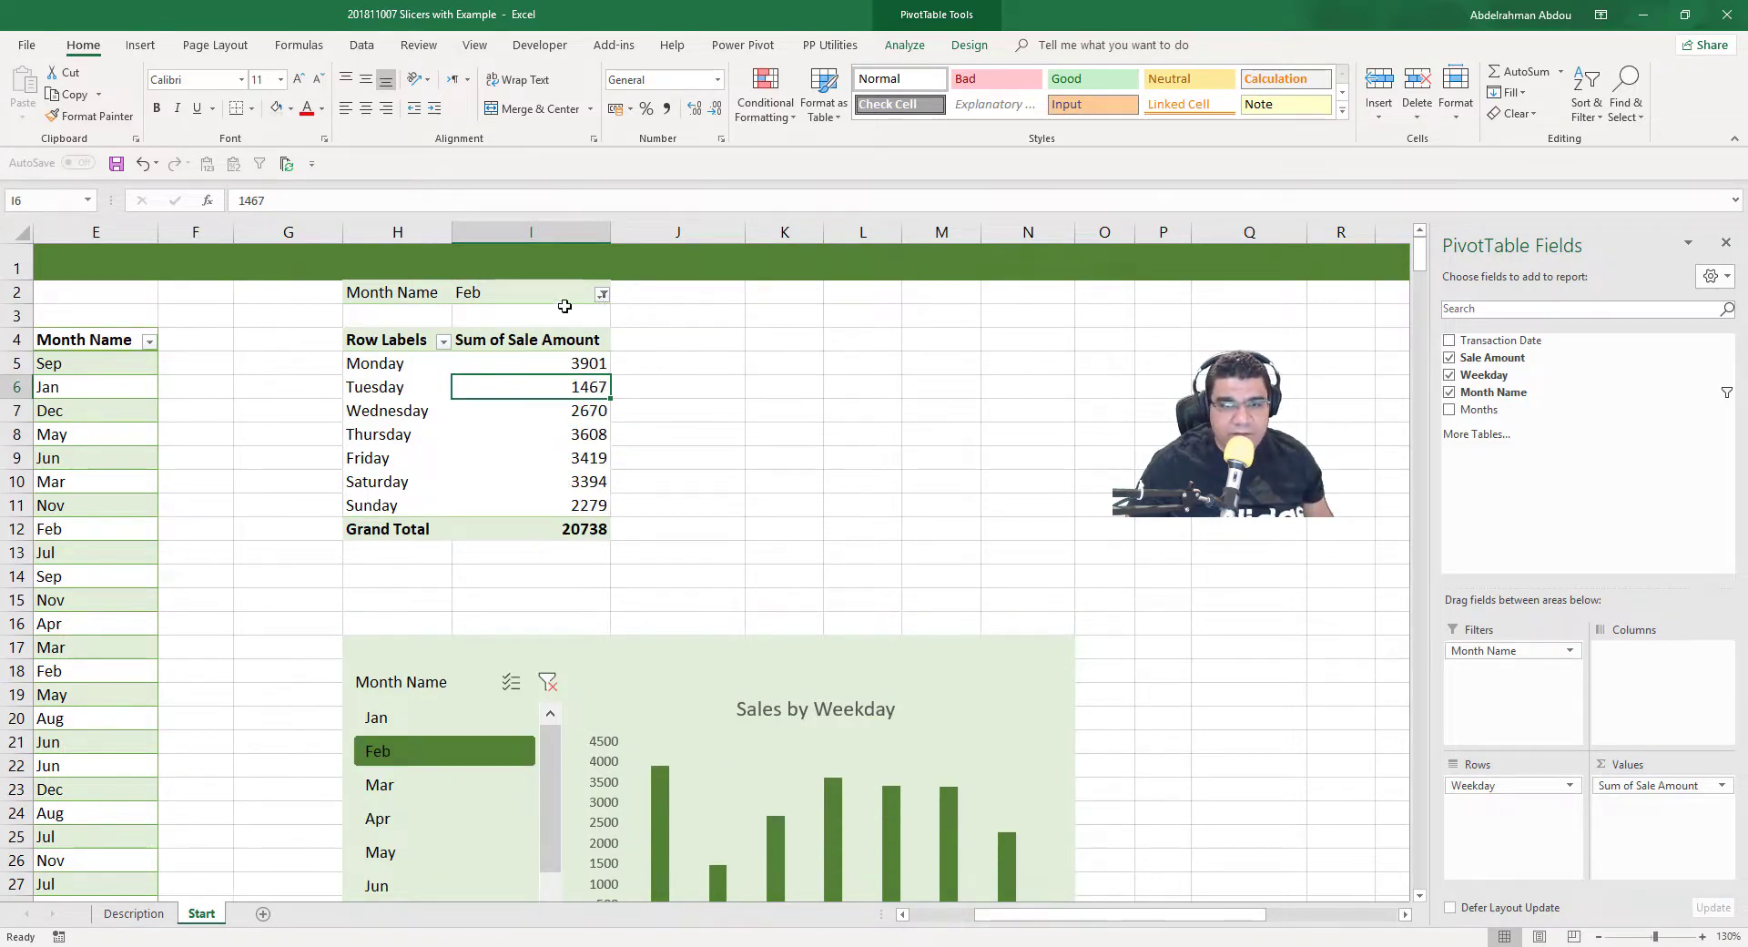
{"action": "left_click", "coordinate": [400, 790]}
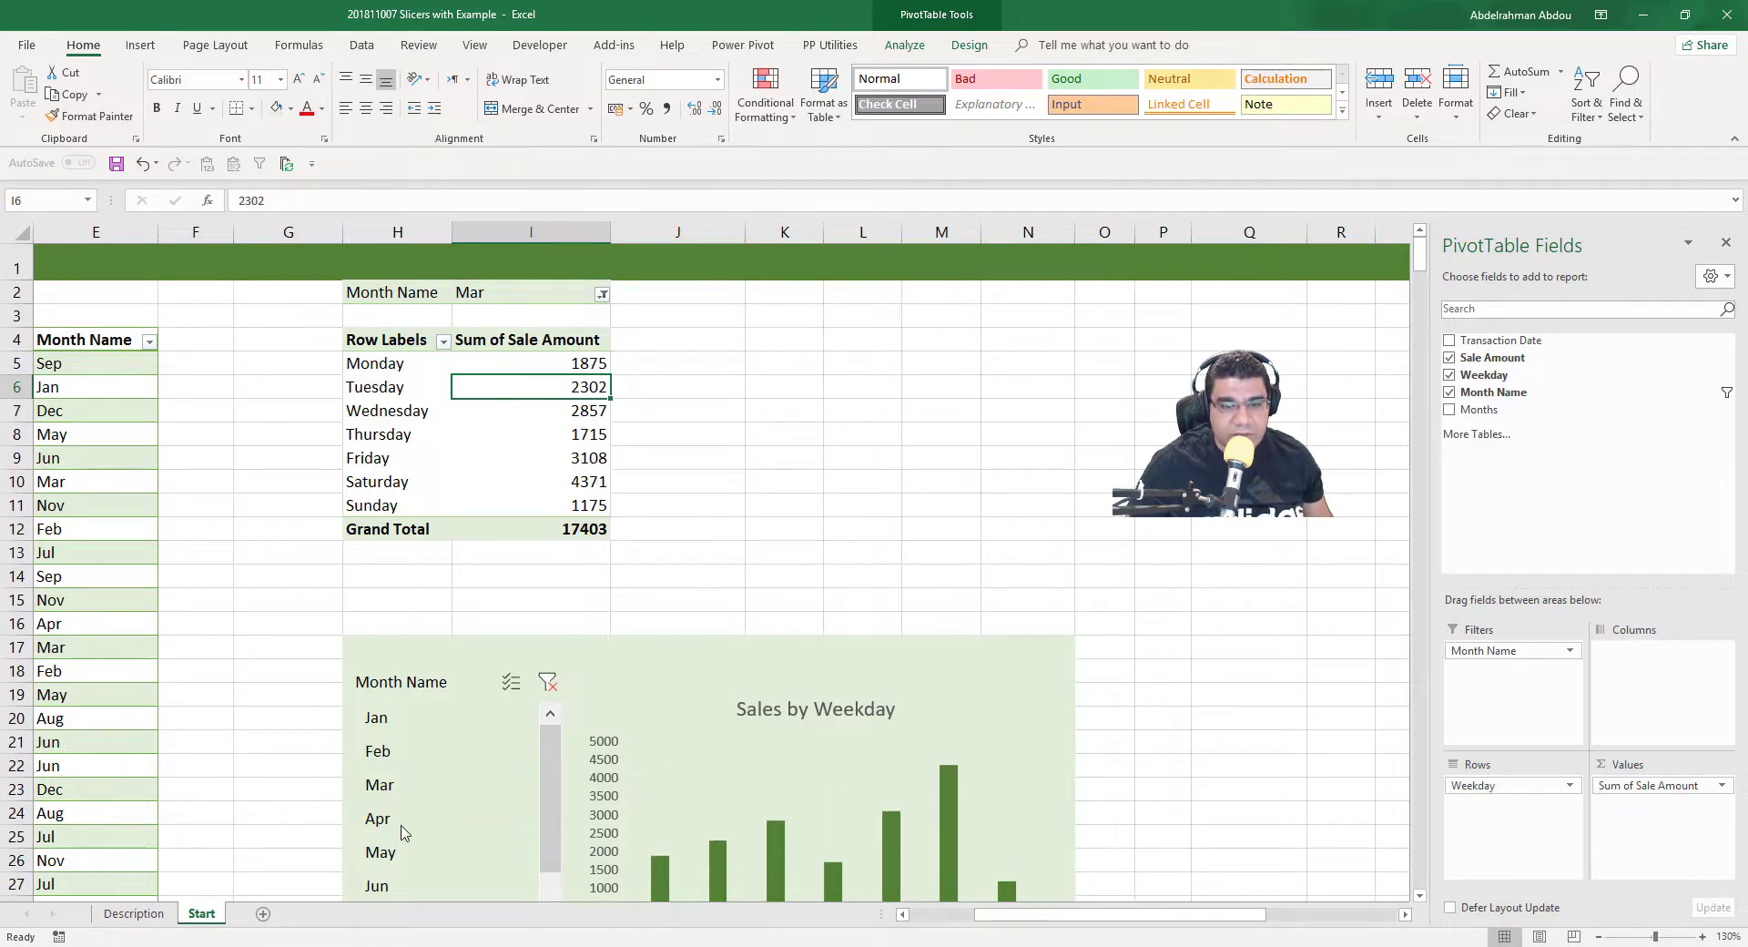
{"action": "left_click", "coordinate": [405, 831]}
Filter the Sales by Weekday chart to May and Jun with the Month Name slicer
{"action": "scroll", "coordinate": [404, 831], "scroll_direction": "down", "scroll_amount": 3}
{"action": "mouse_move", "coordinate": [552, 584]}
{"action": "left_mouse_down"}
{"action": "mouse_move", "coordinate": [554, 679]}
{"action": "mouse_move", "coordinate": [553, 564]}
{"action": "left_mouse_up"}
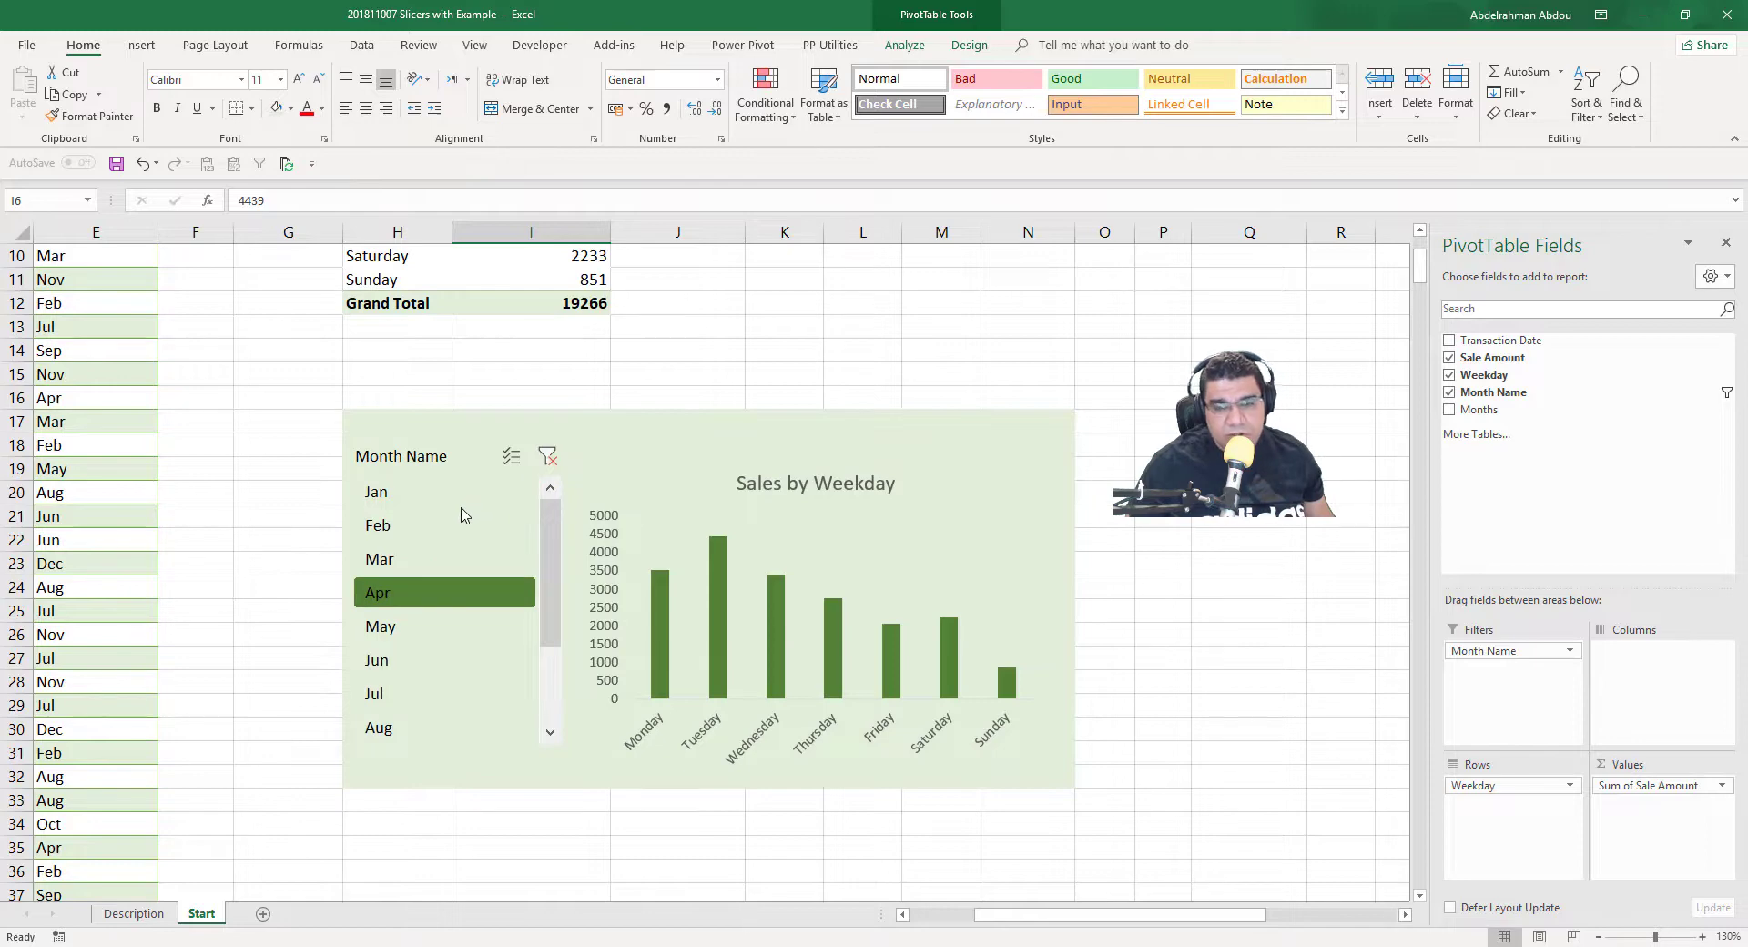
{"action": "left_click", "coordinate": [389, 628]}
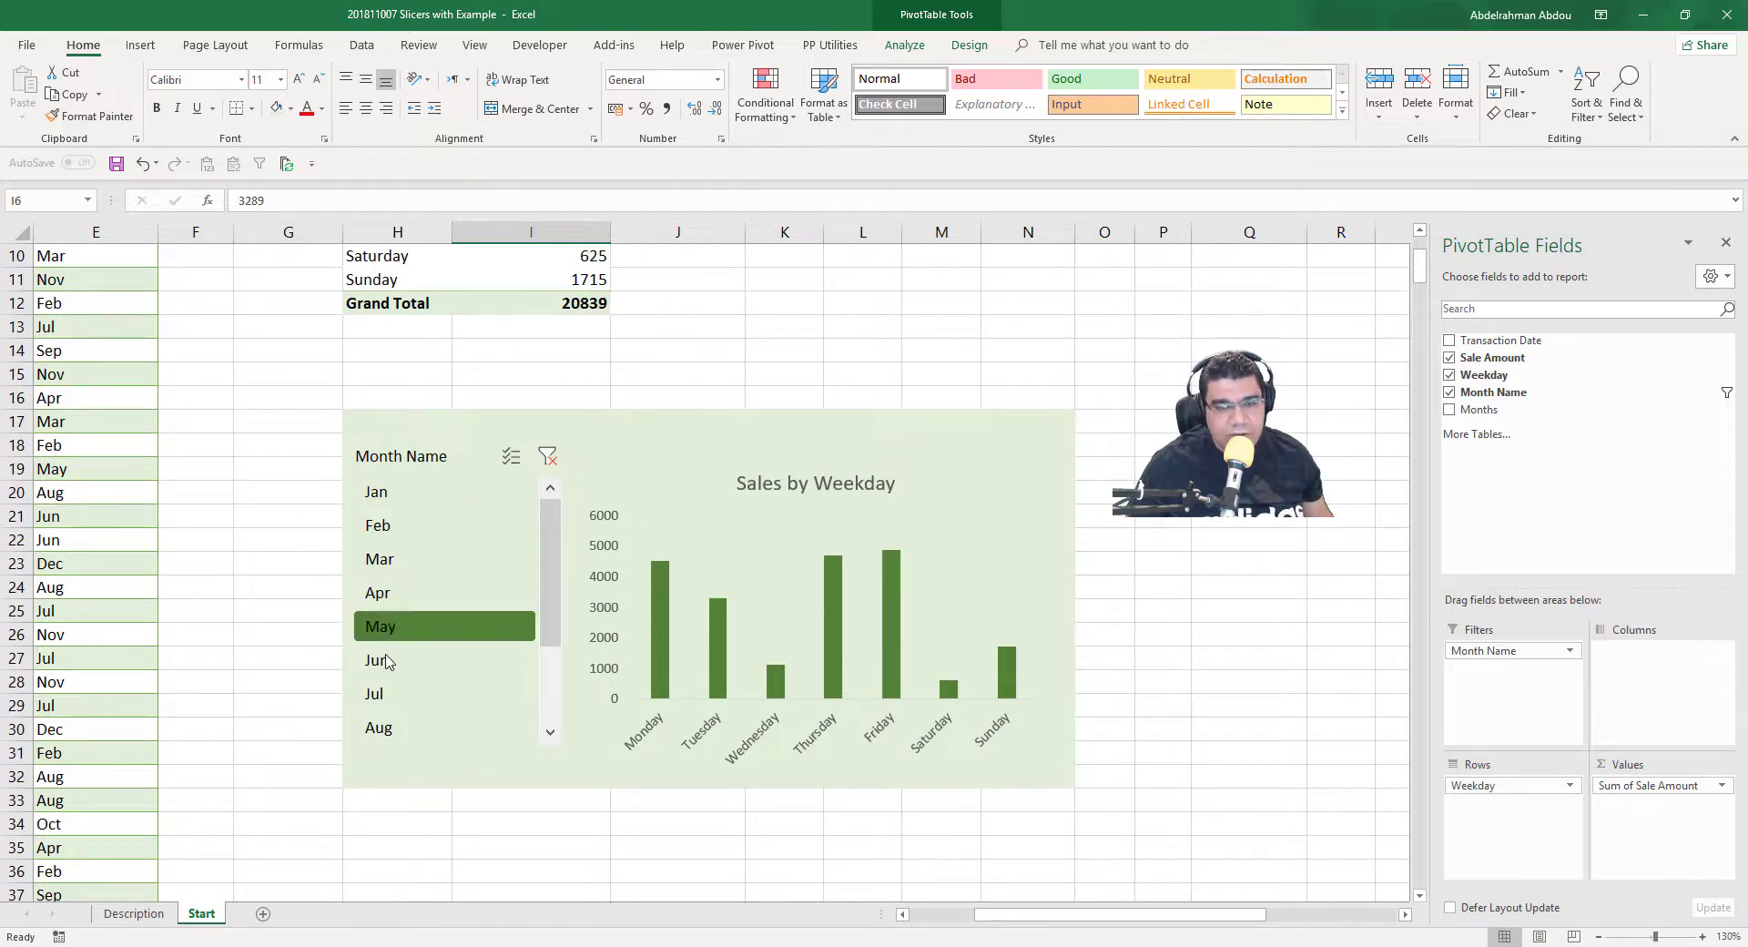
{"action": "left_click", "coordinate": [387, 662]}
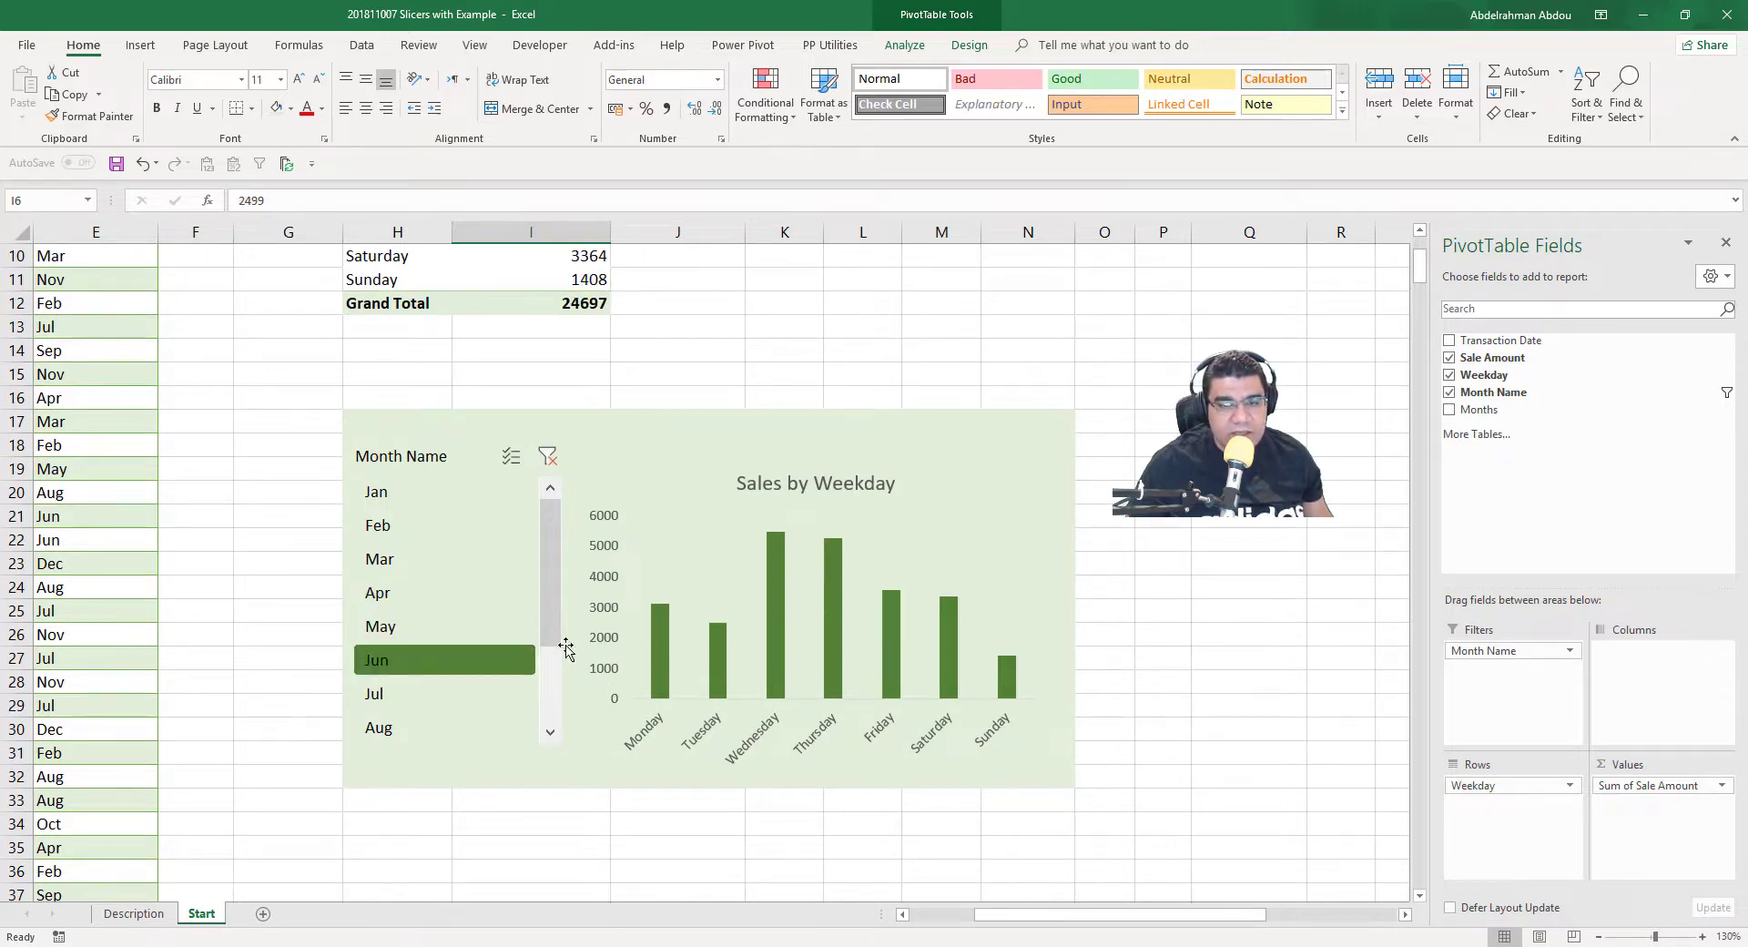
Set the Month Name slicer to hide items with no data and check its list of months
{"action": "left_click_drag", "start_coordinate": [550, 637], "coordinate": [451, 726]}
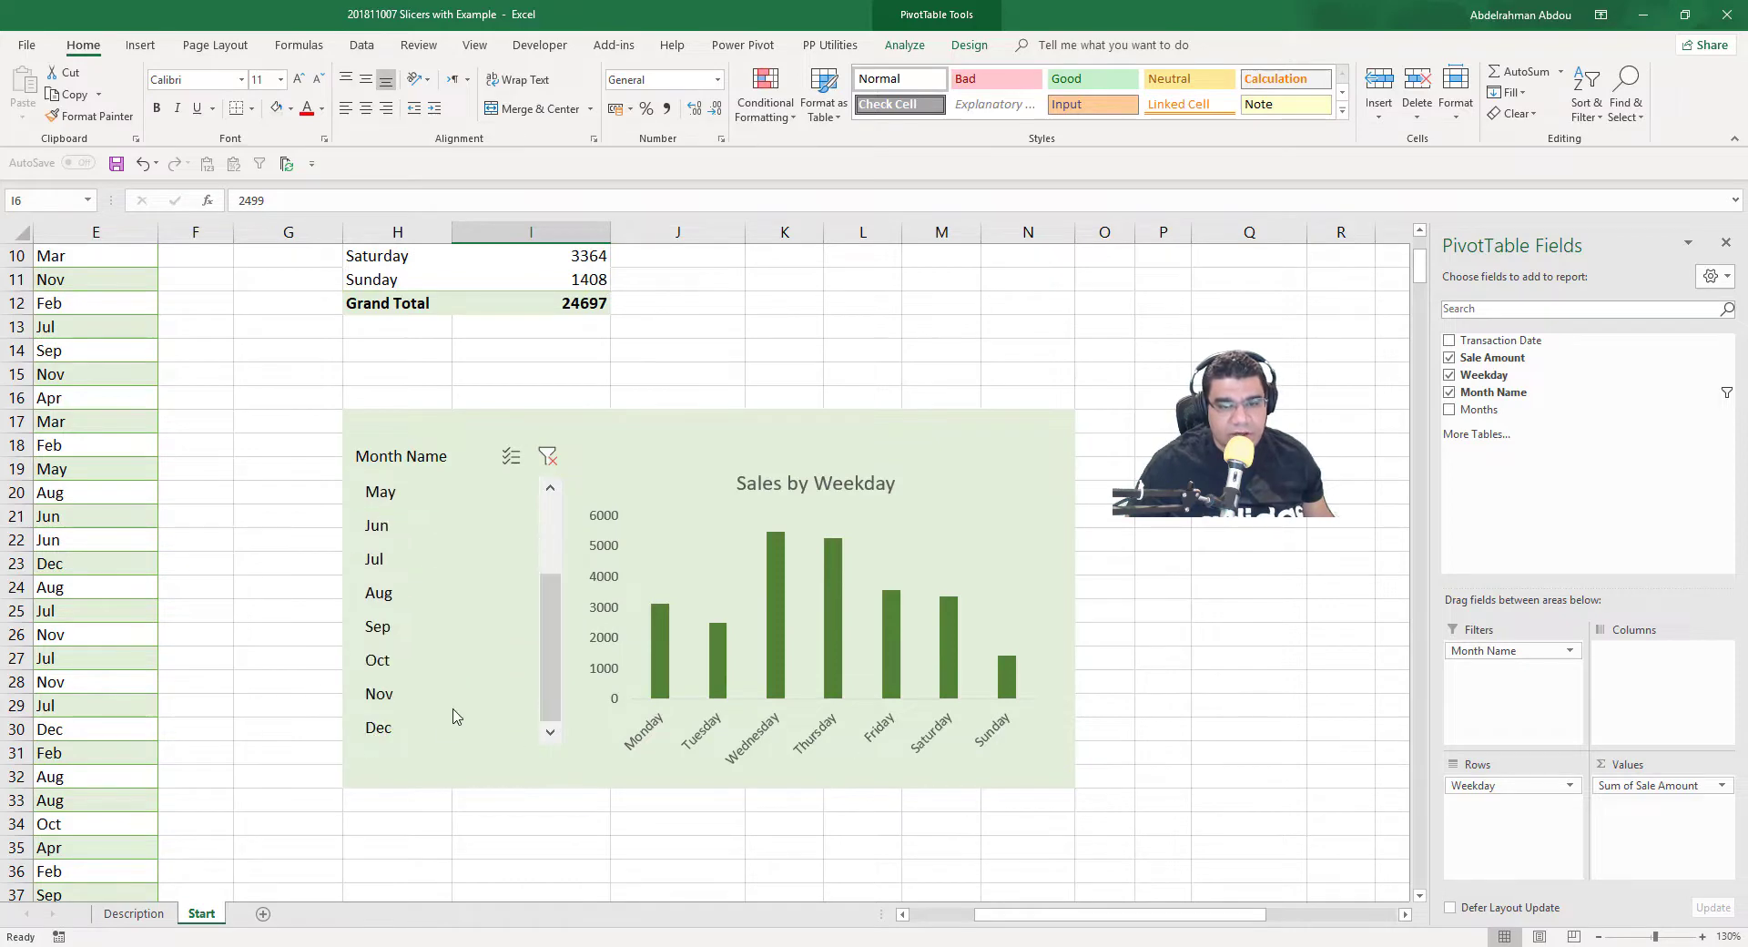
{"action": "scroll", "coordinate": [506, 637], "scroll_direction": "up", "scroll_amount": 2}
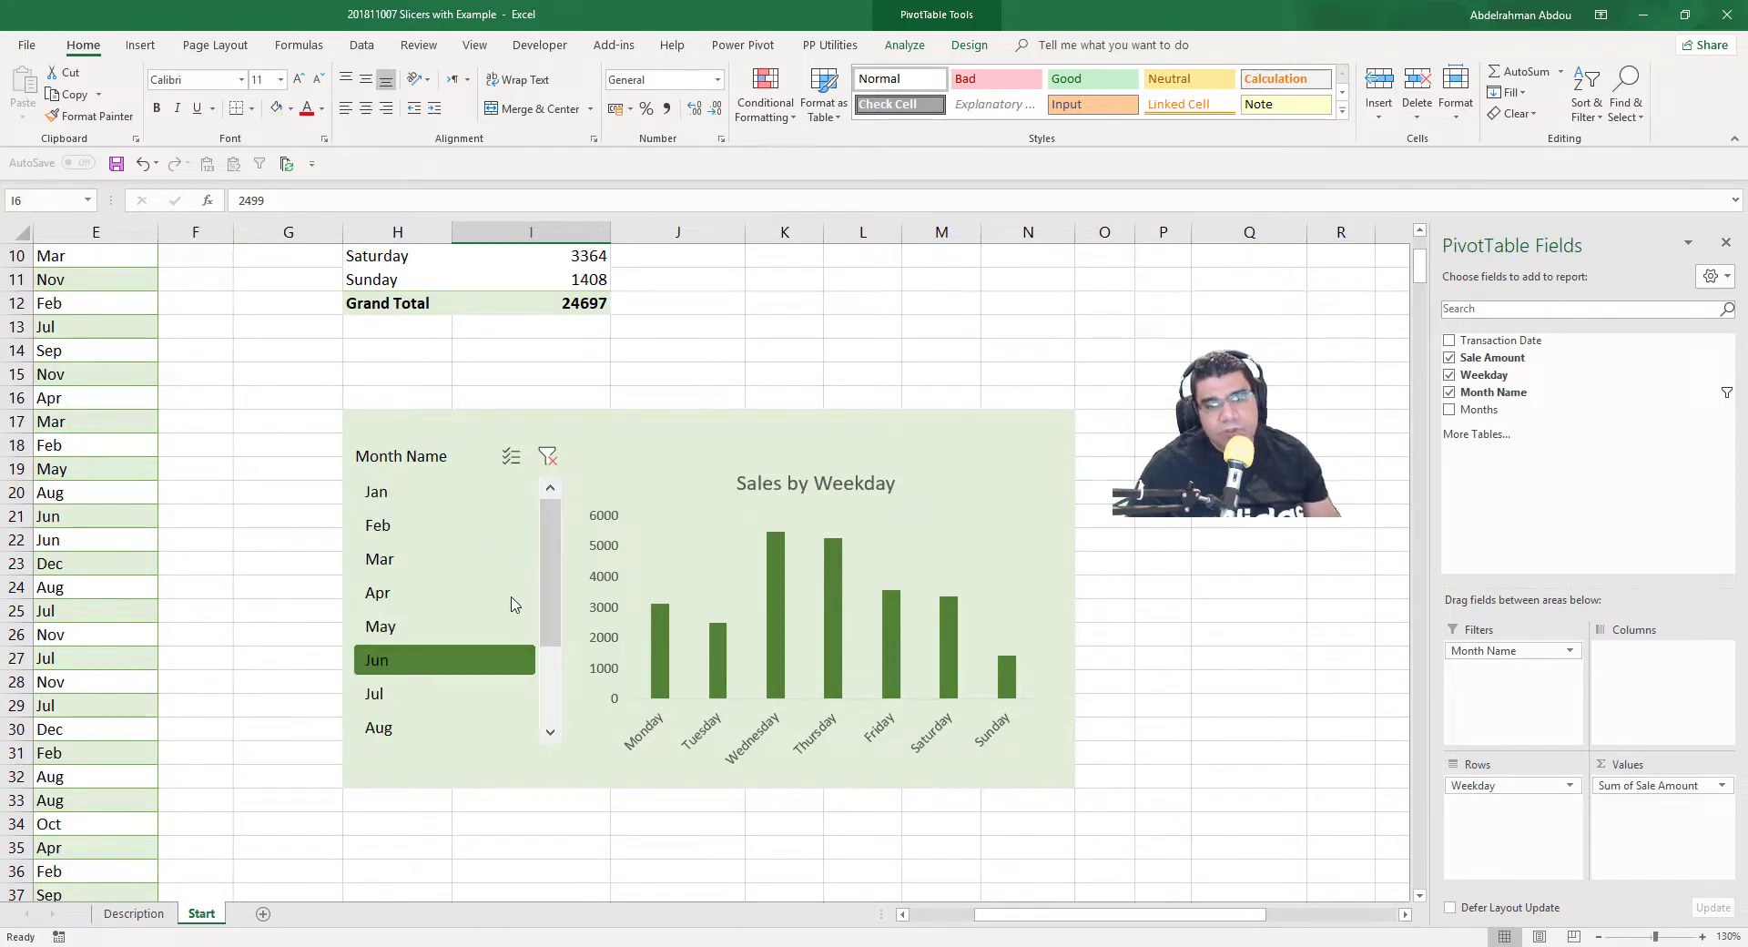
{"action": "left_click_drag", "start_coordinate": [554, 598], "coordinate": [552, 713]}
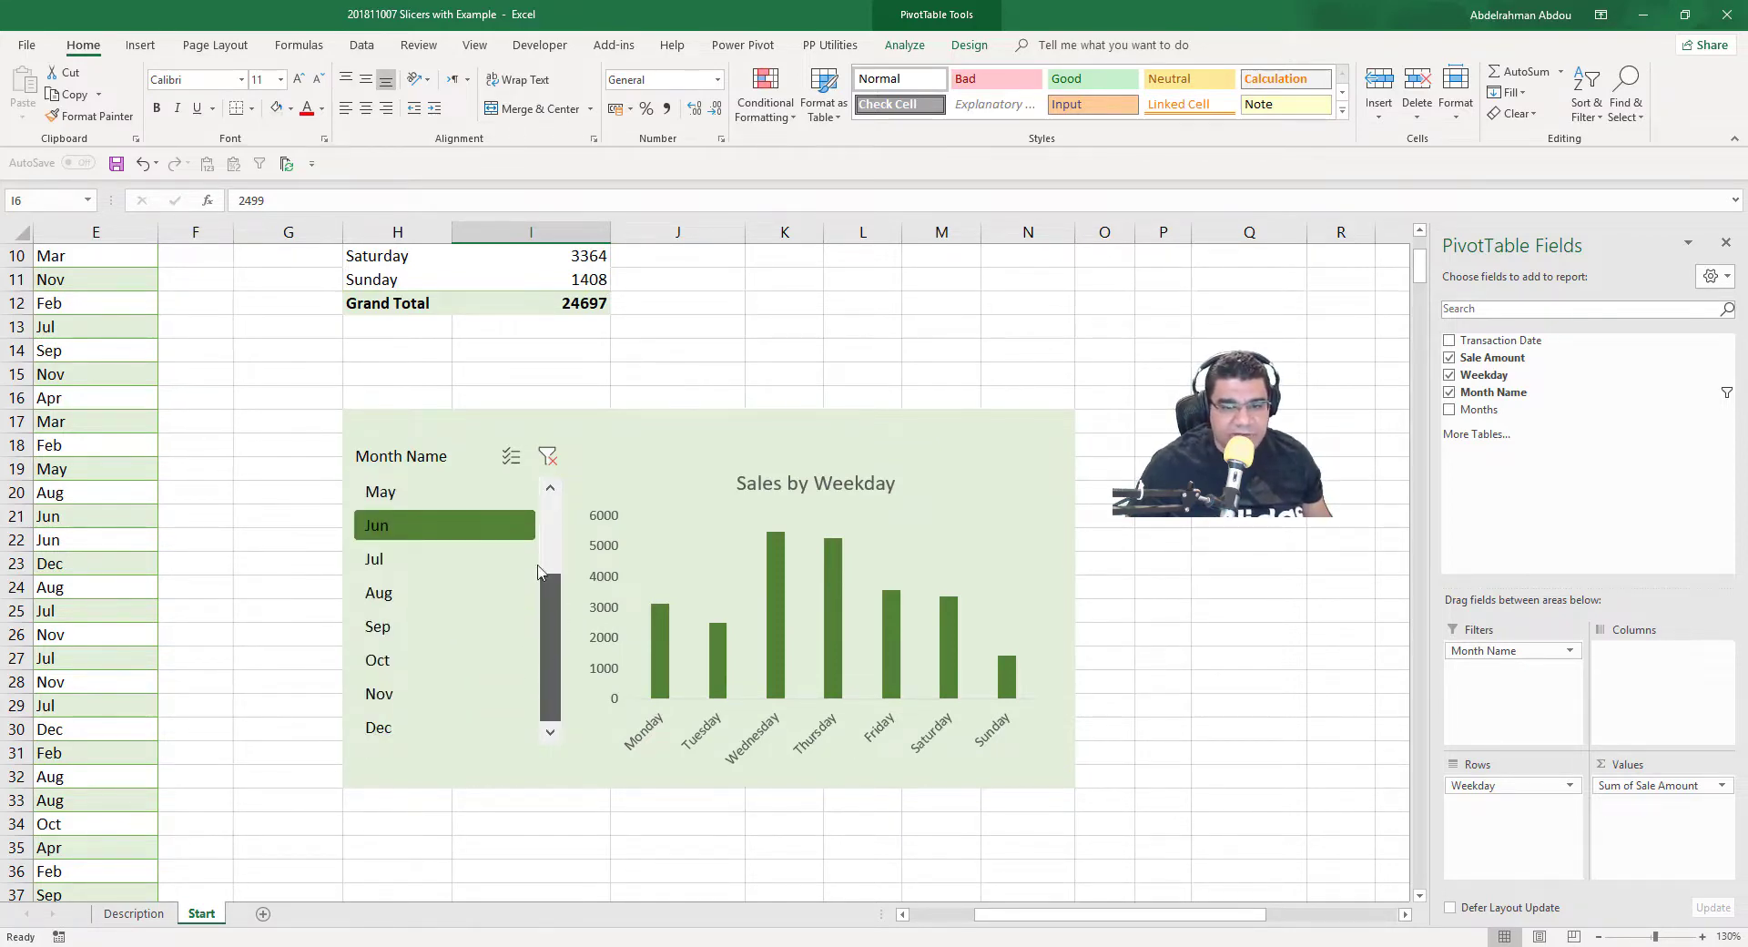
{"action": "left_click_drag", "start_coordinate": [538, 572], "coordinate": [499, 498]}
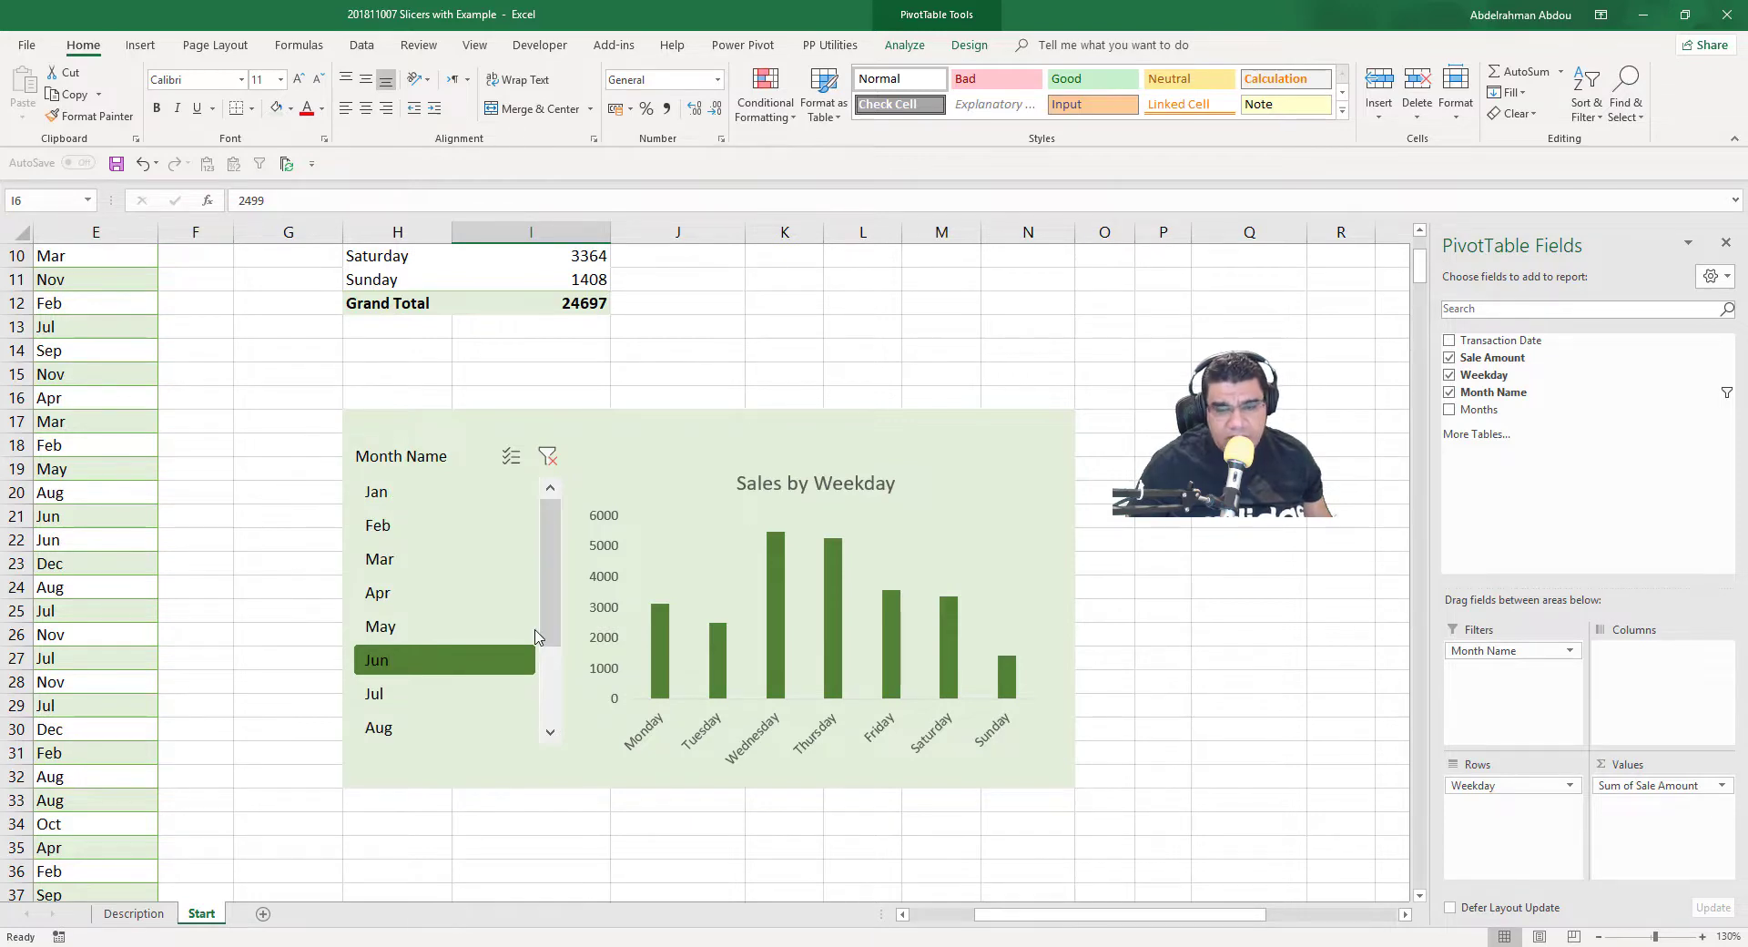
{"action": "right_click", "coordinate": [549, 628]}
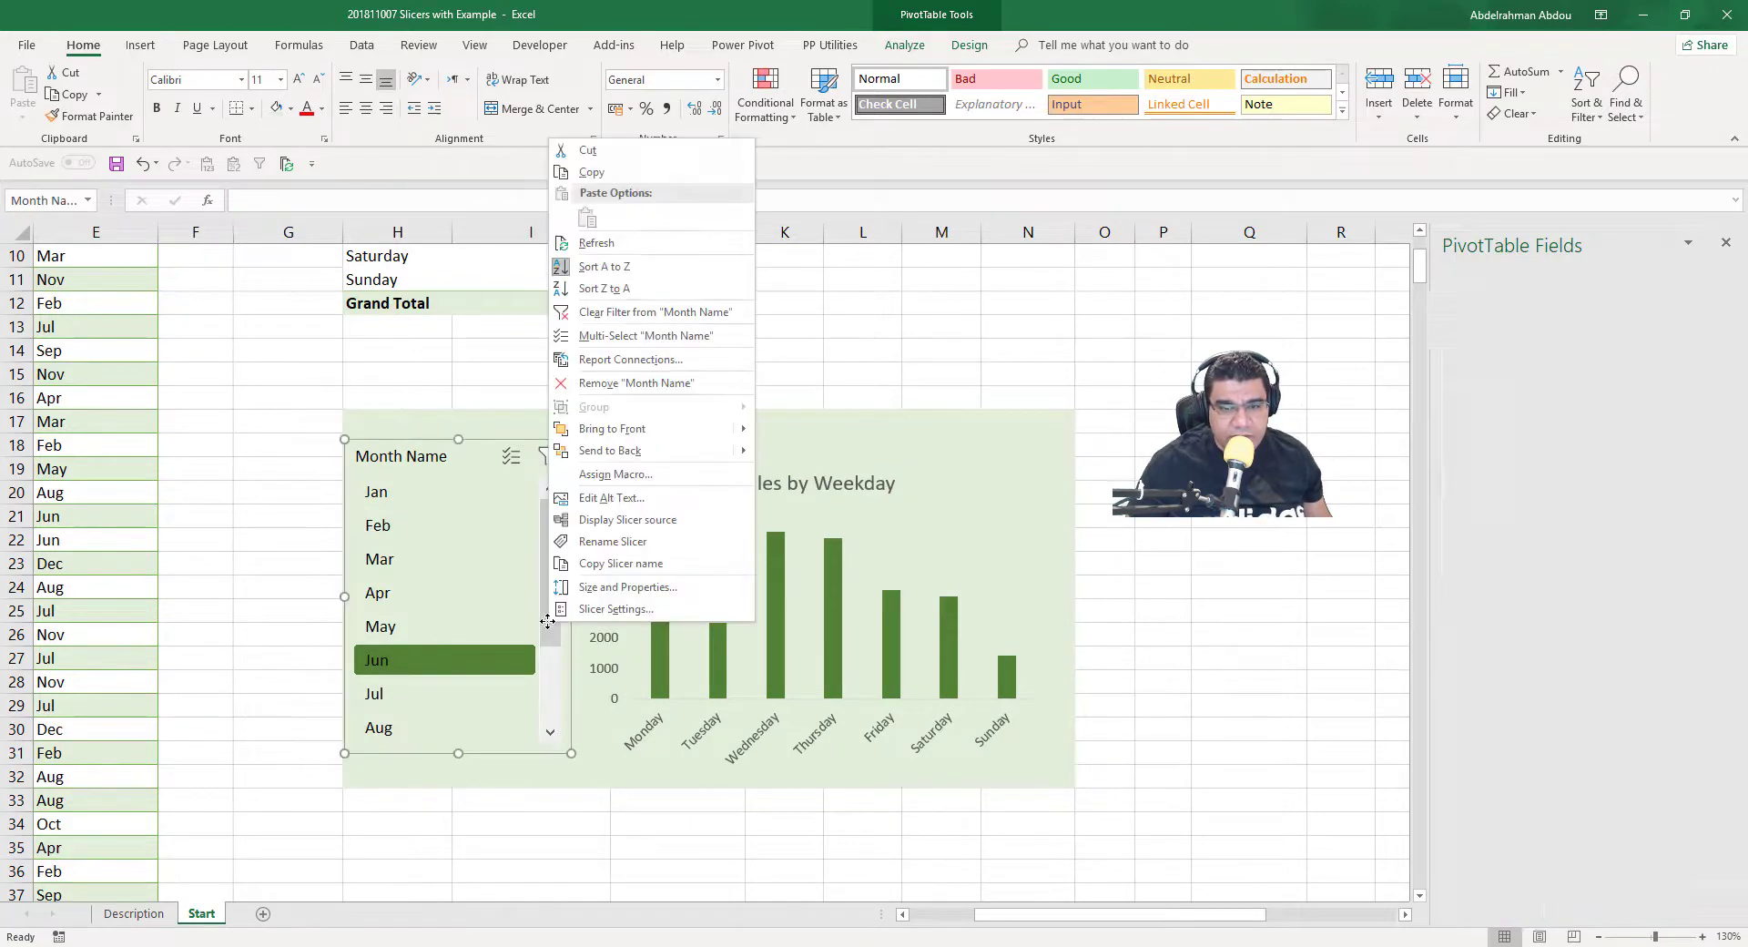
{"action": "left_click", "coordinate": [583, 615]}
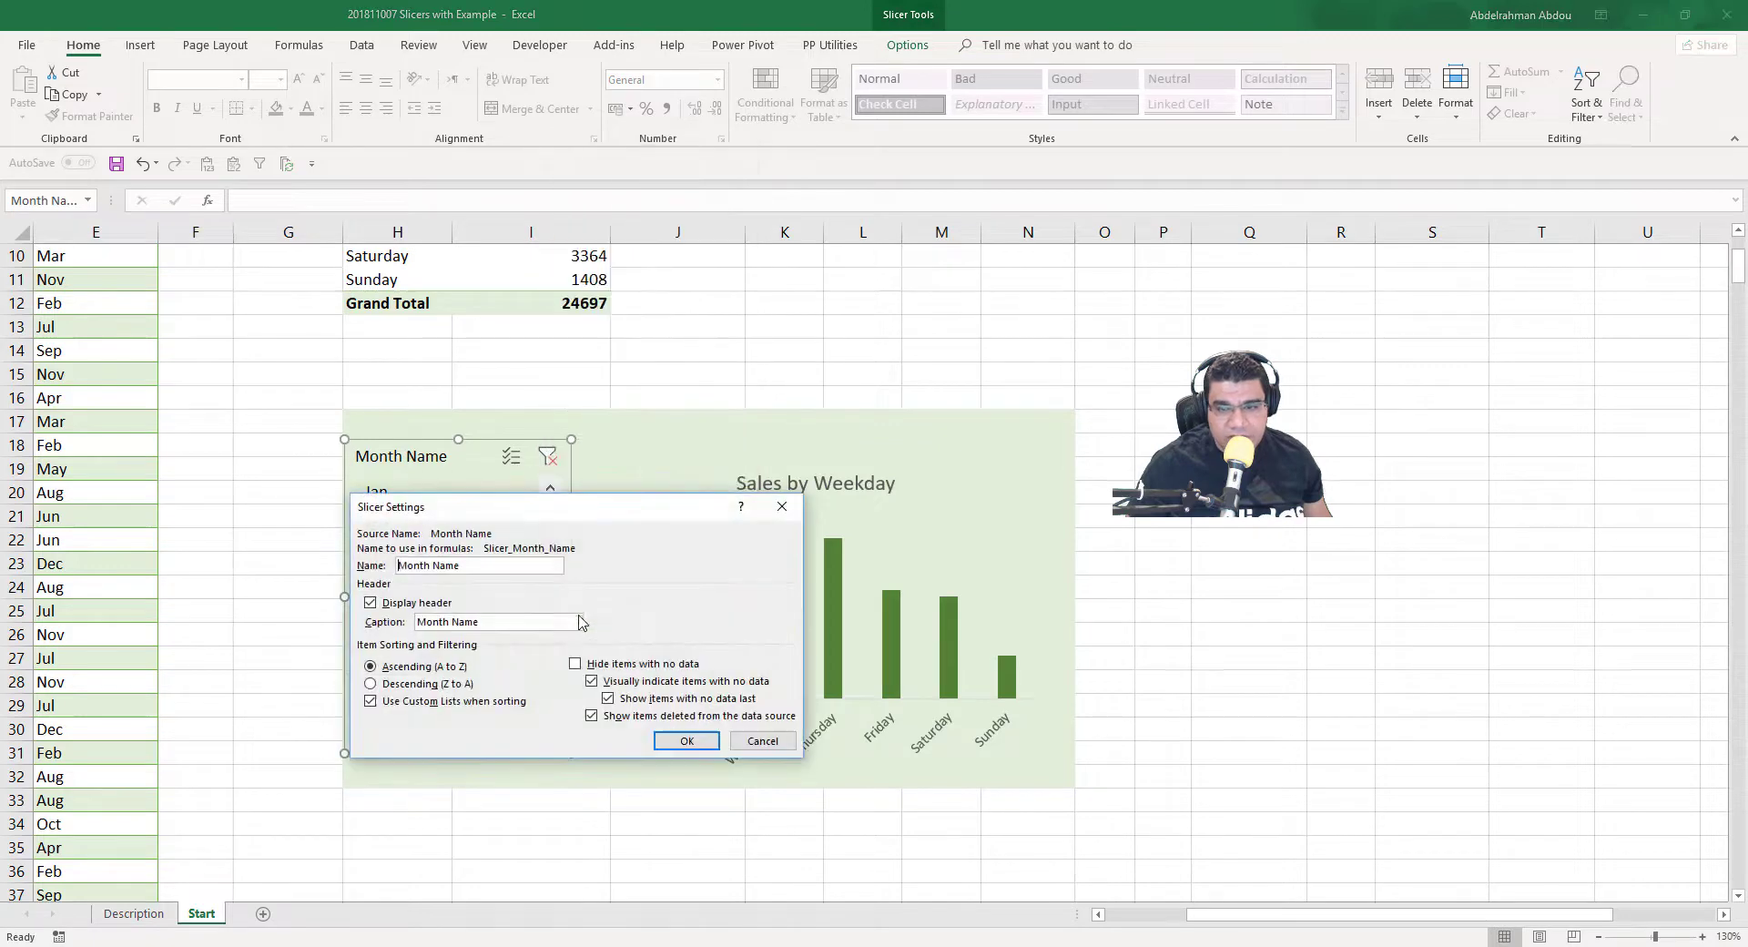
{"action": "left_click", "coordinate": [575, 664]}
{"action": "left_click", "coordinate": [677, 743]}
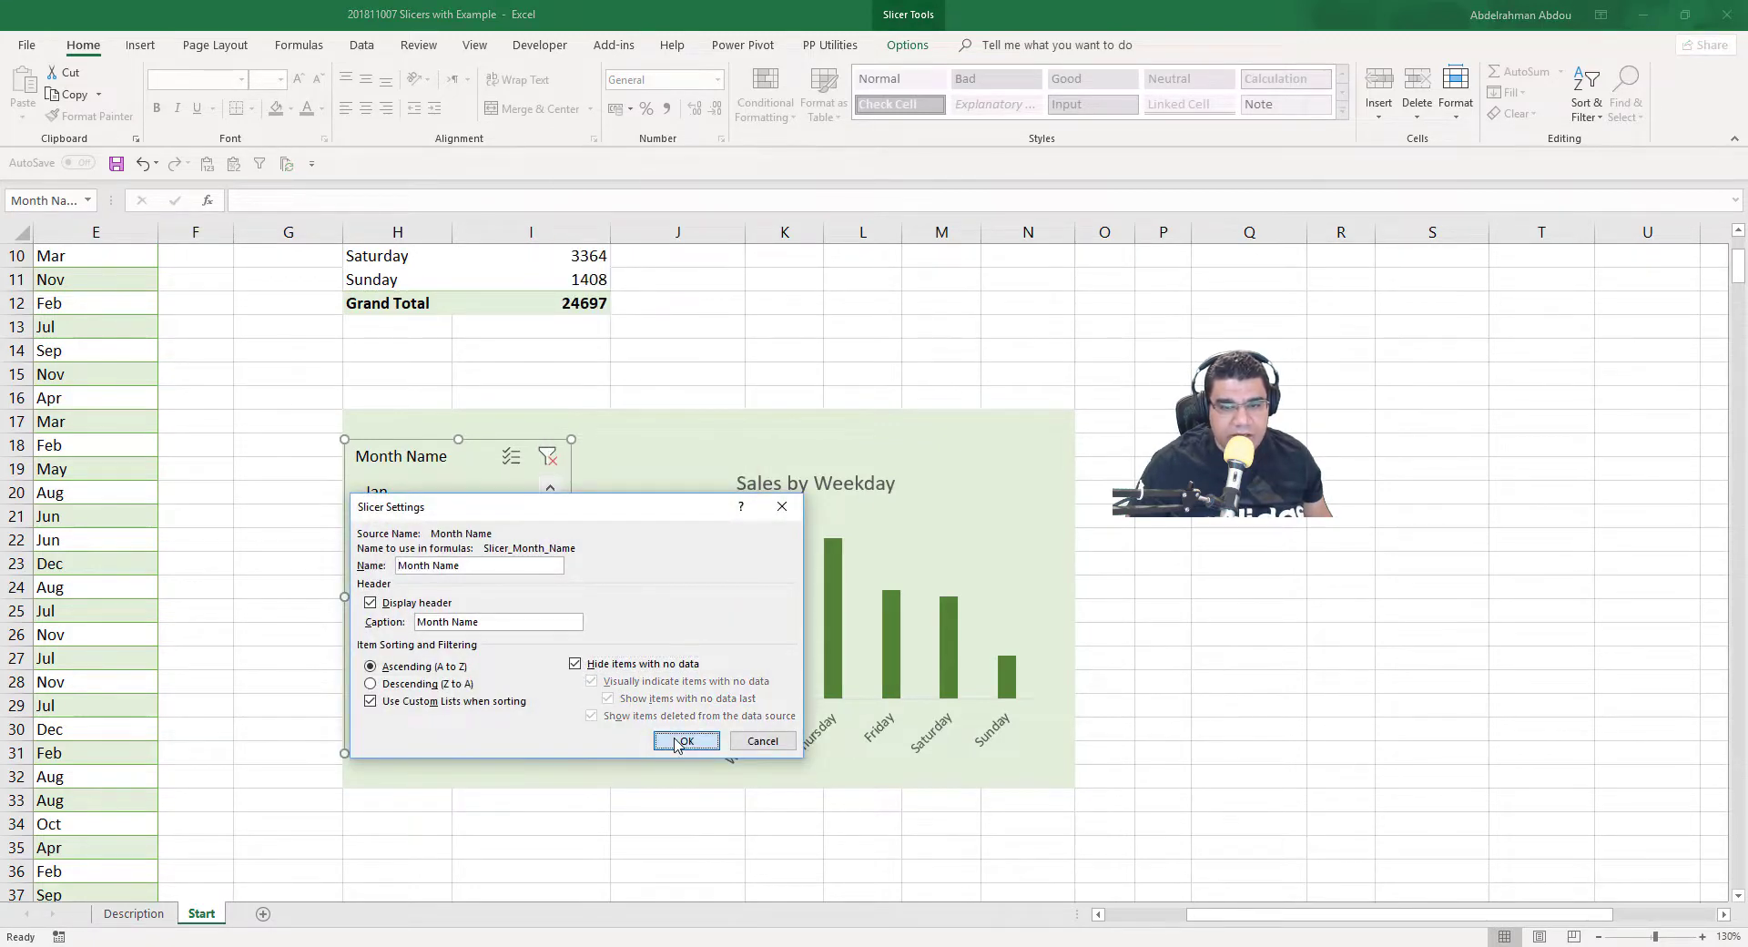
{"action": "scroll", "coordinate": [460, 594], "scroll_direction": "down", "scroll_amount": 2}
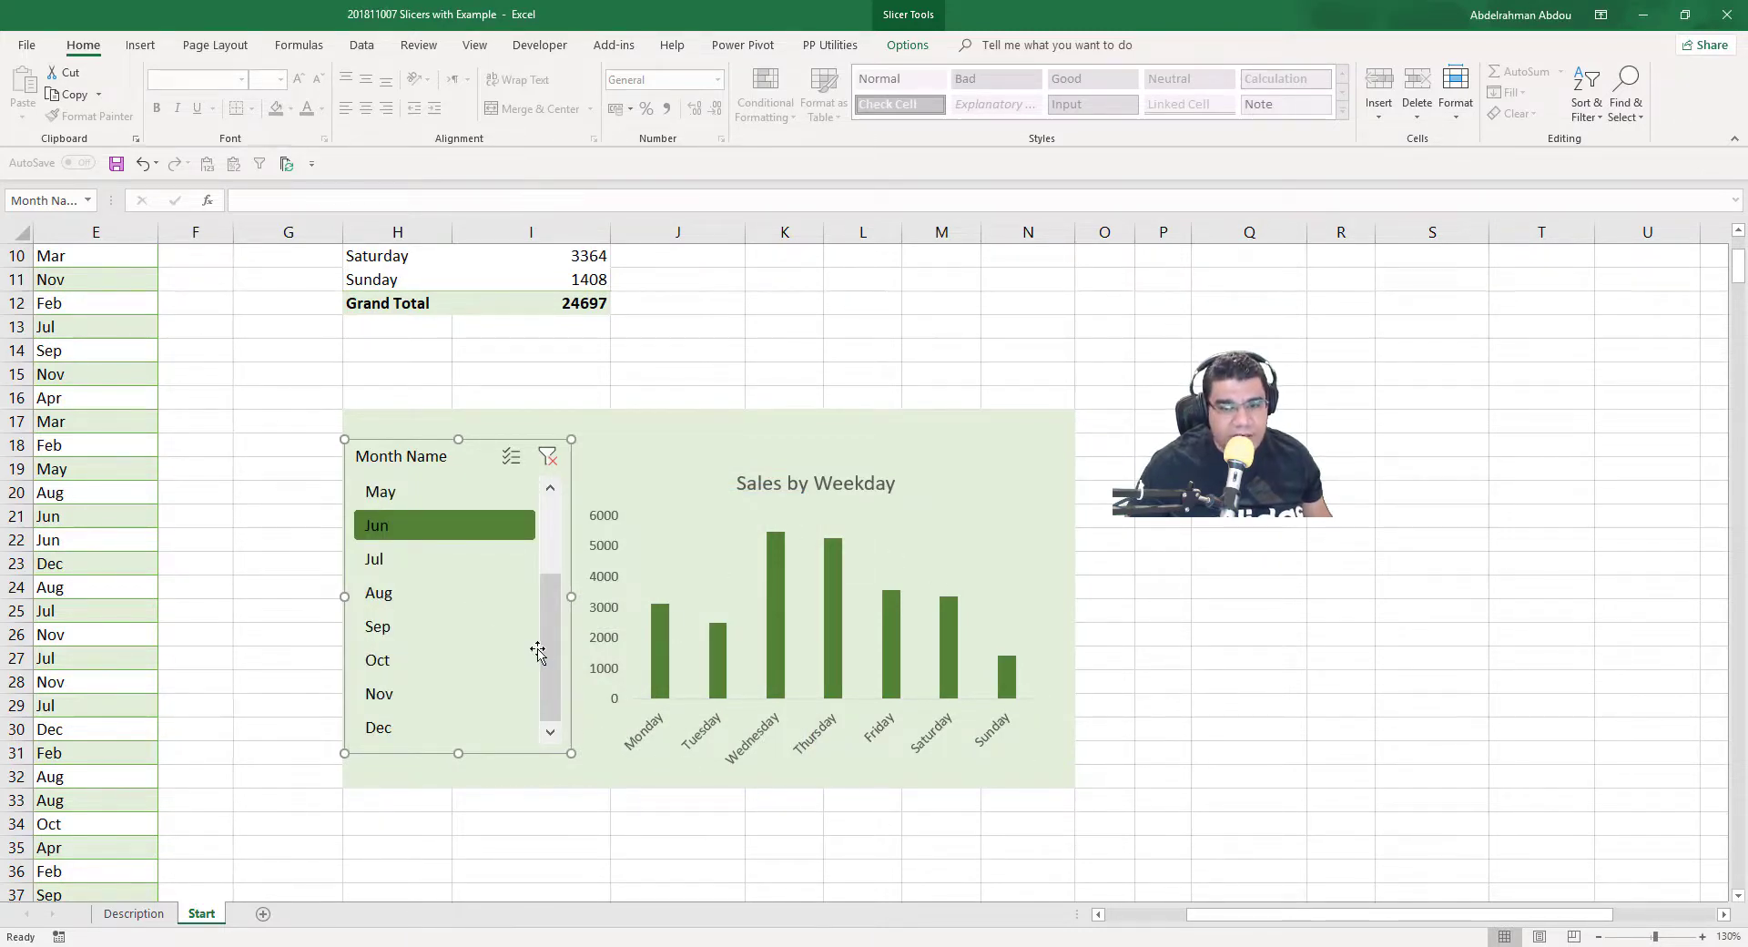
{"action": "left_click_drag", "start_coordinate": [551, 635], "coordinate": [557, 526]}
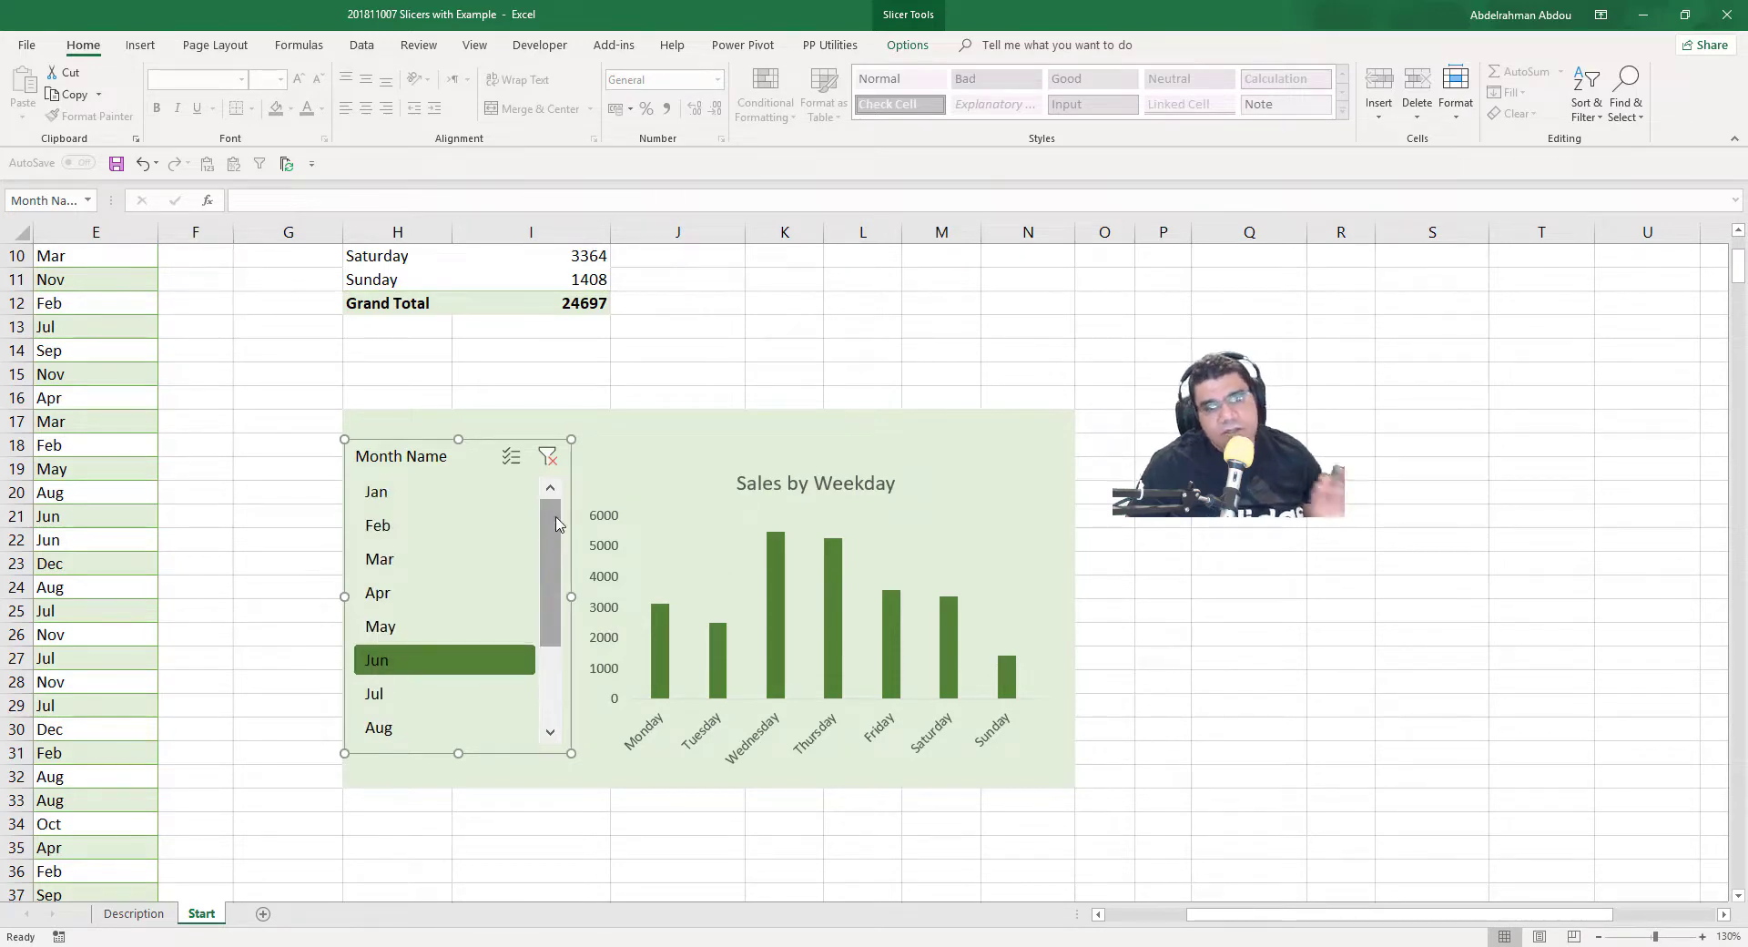
Deselect the slicer and filter the PivotTable and chart to Mar, reviewing the weekday sales
{"action": "left_click", "coordinate": [482, 423]}
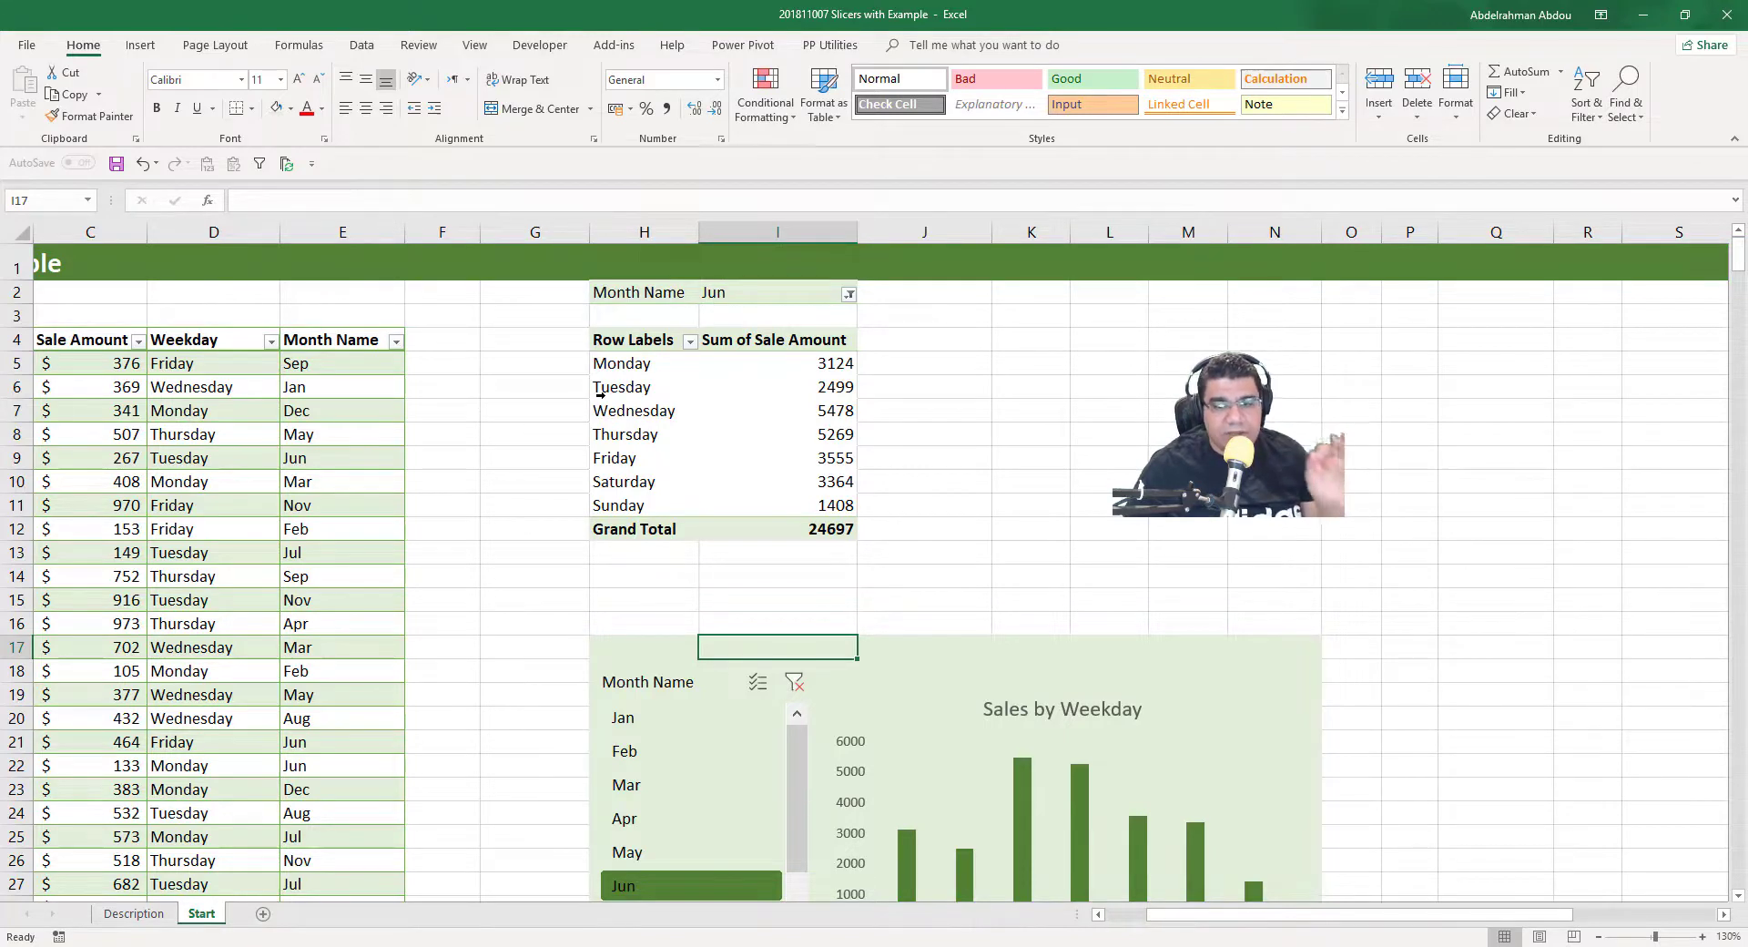
{"action": "scroll", "coordinate": [659, 394], "scroll_direction": "down", "scroll_amount": 2}
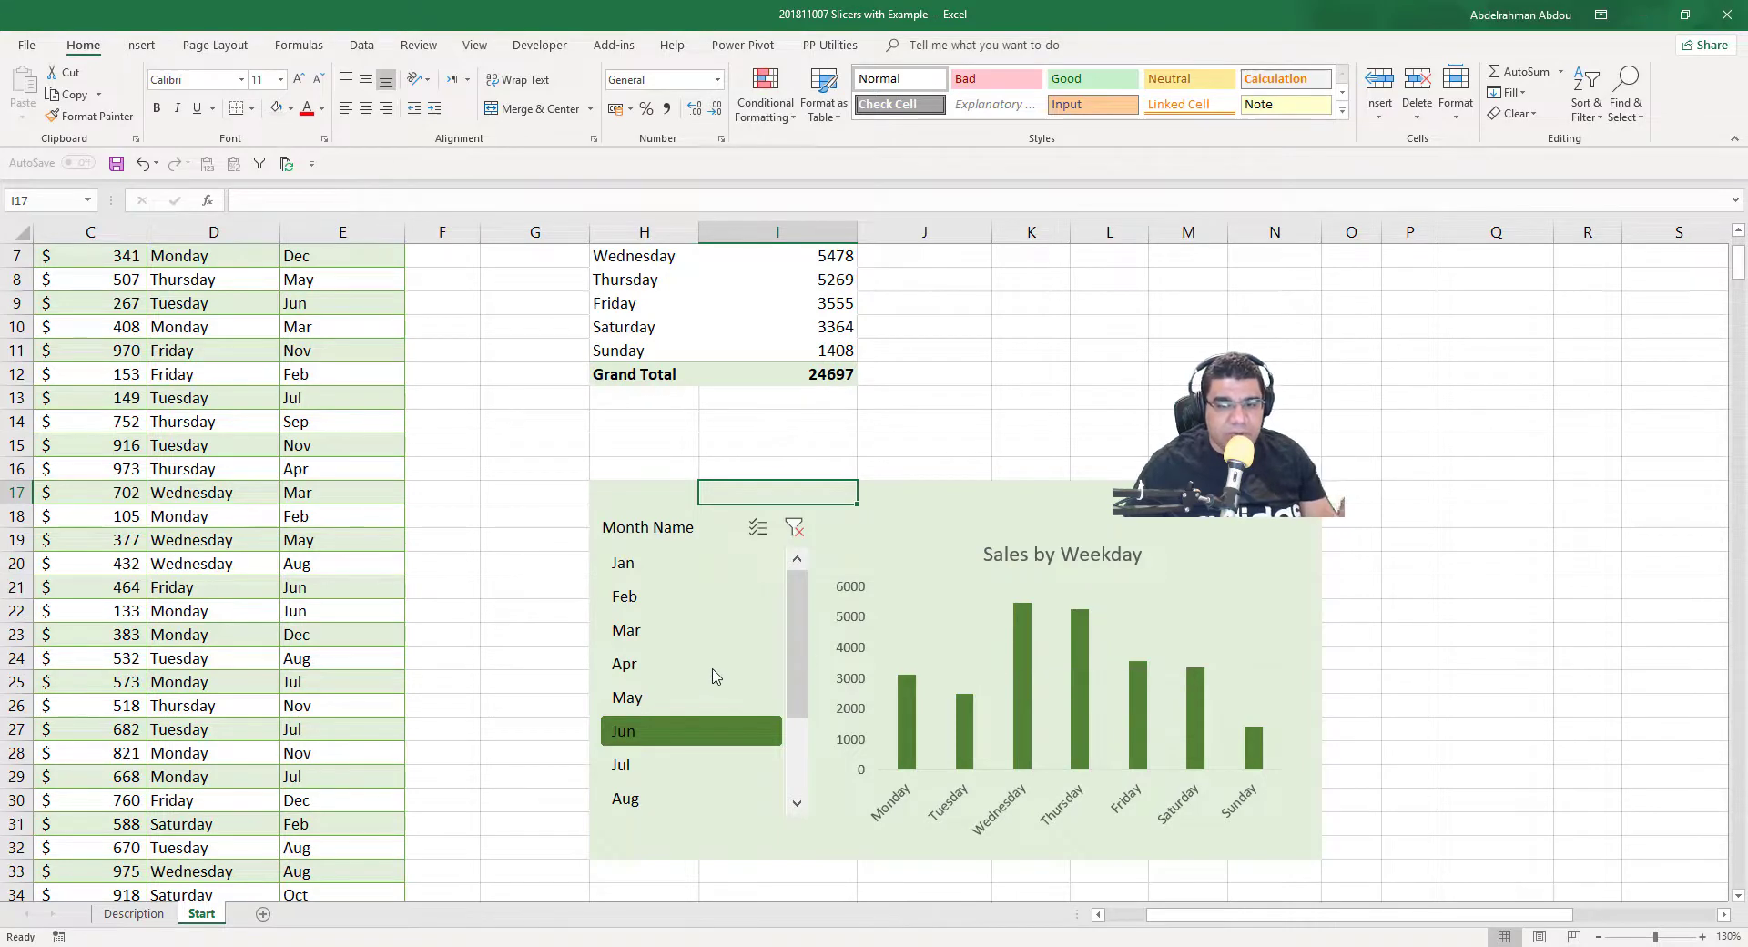
{"action": "left_click", "coordinate": [711, 637]}
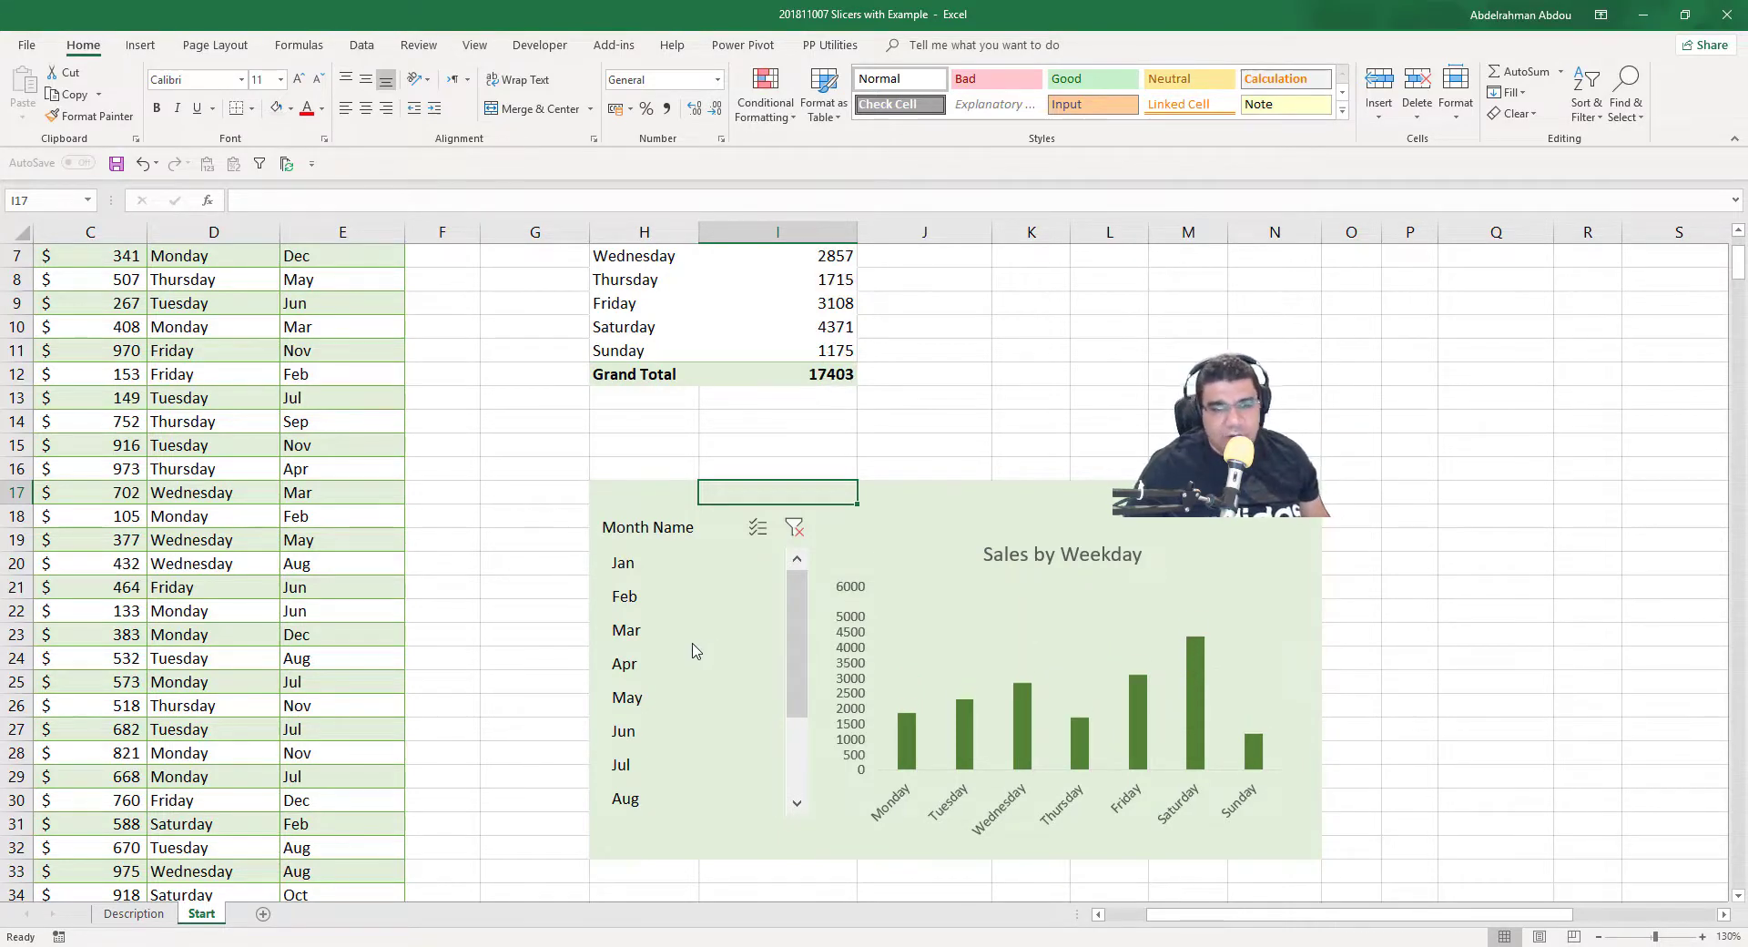
{"action": "scroll", "coordinate": [888, 608], "scroll_direction": "up", "scroll_amount": 1}
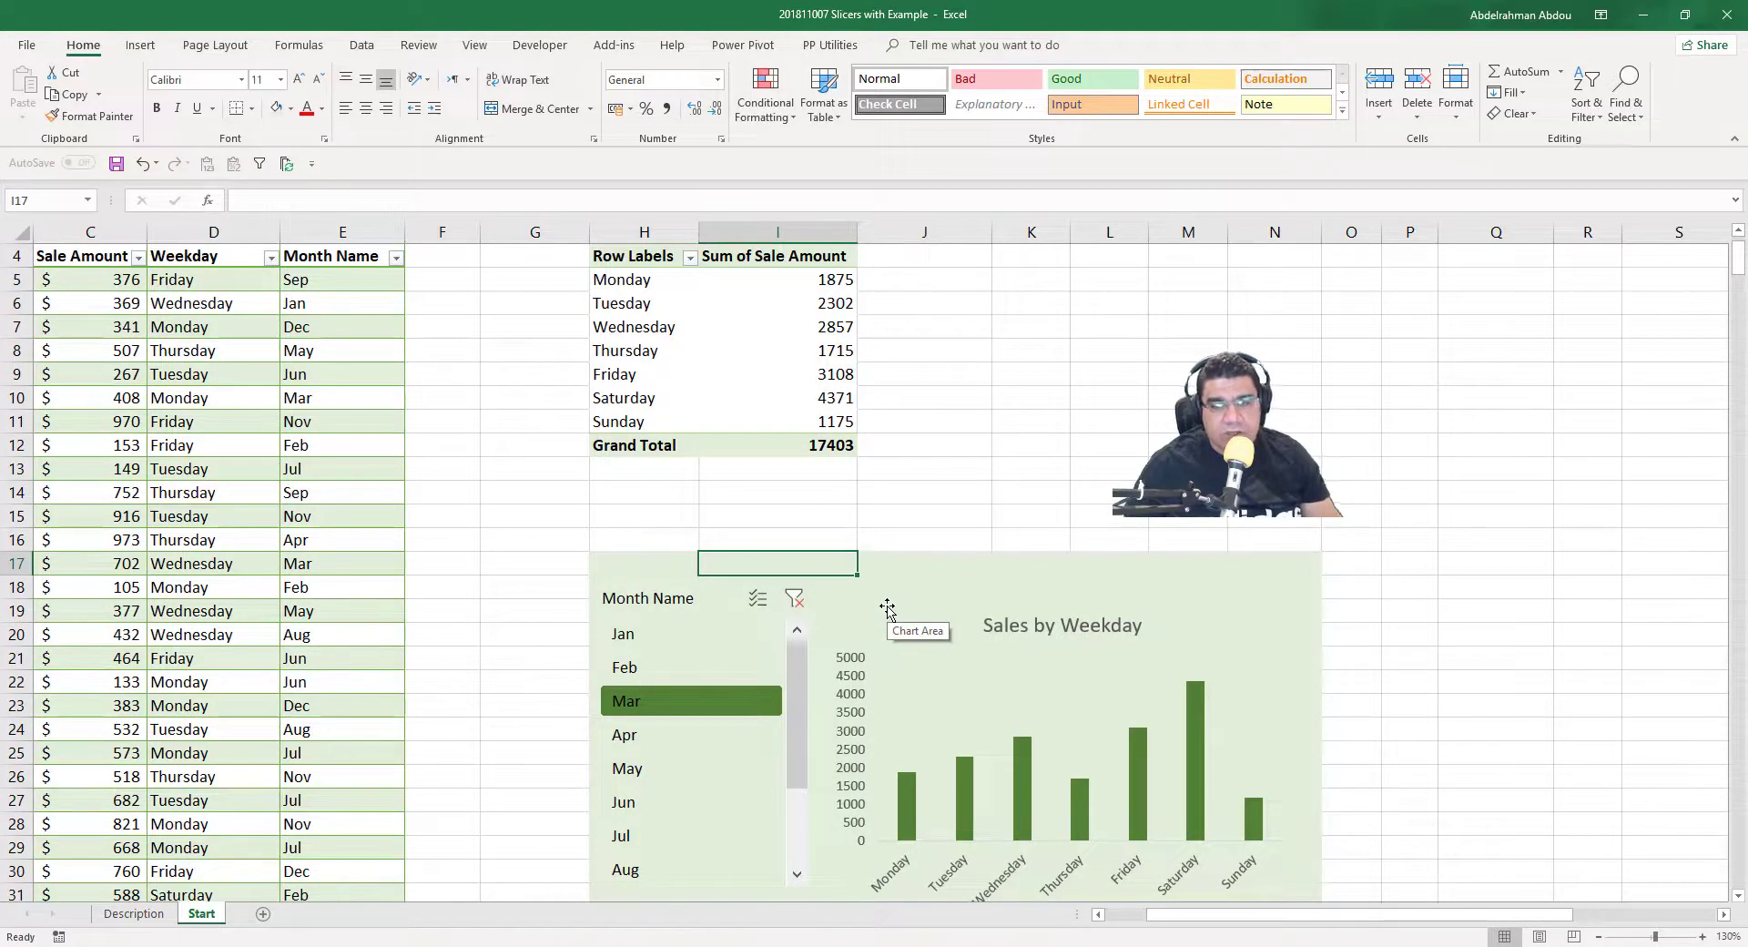
{"action": "scroll", "coordinate": [887, 608], "scroll_direction": "up", "scroll_amount": 2}
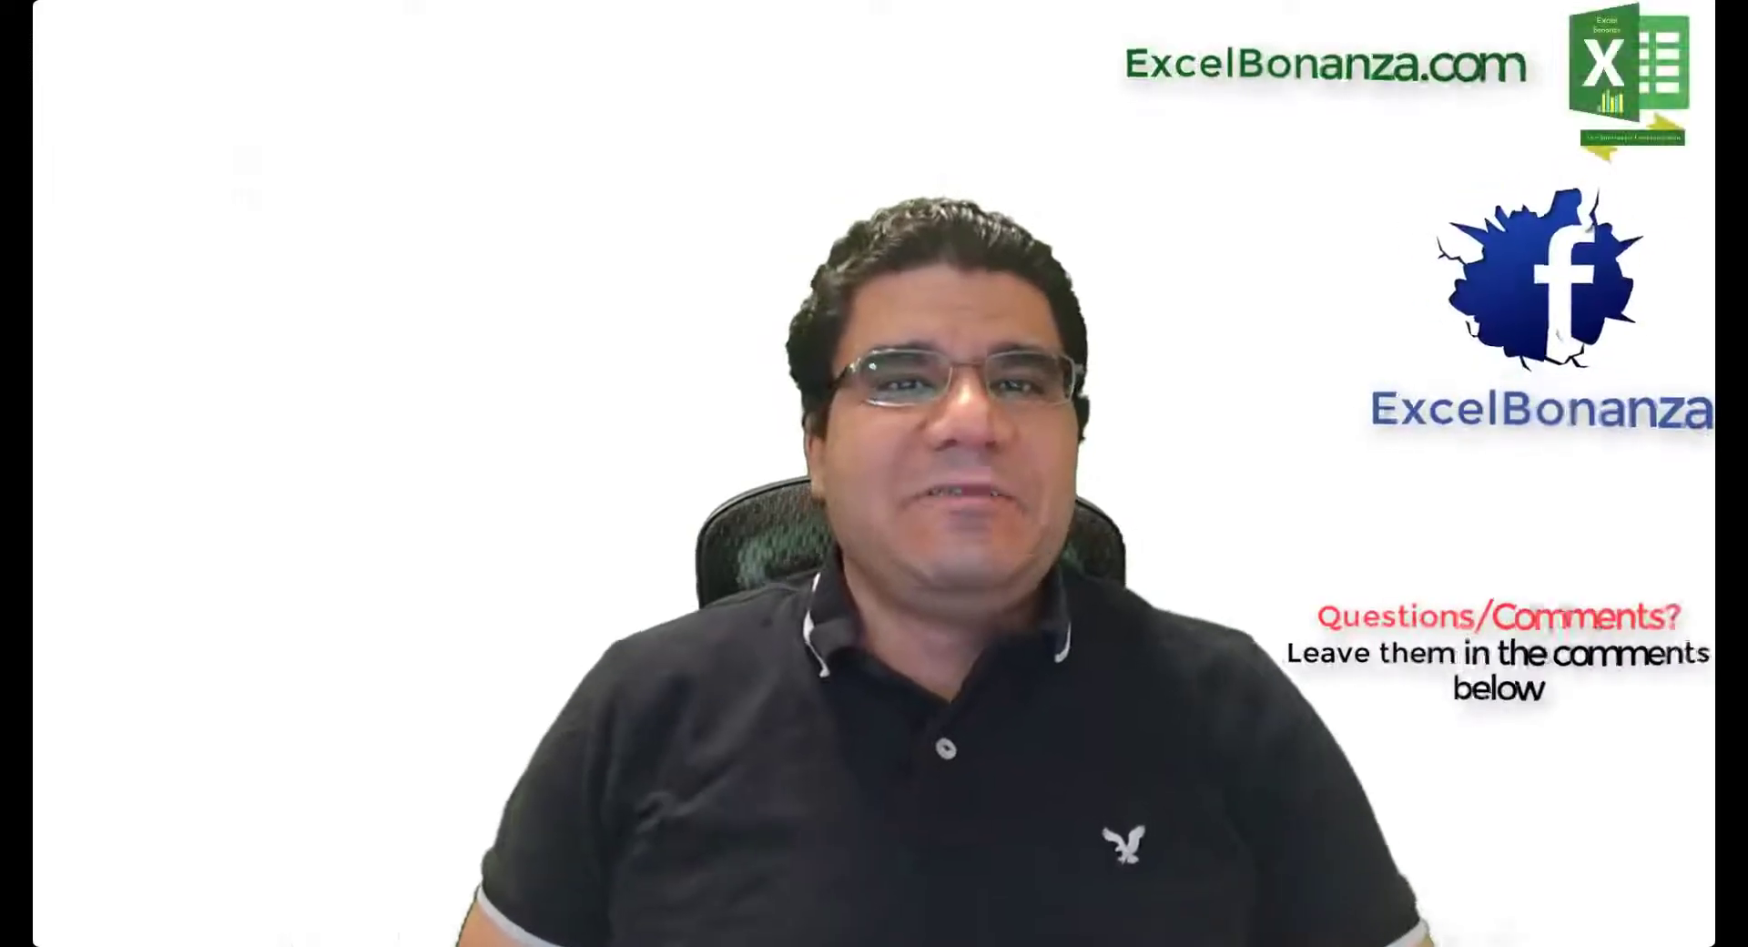